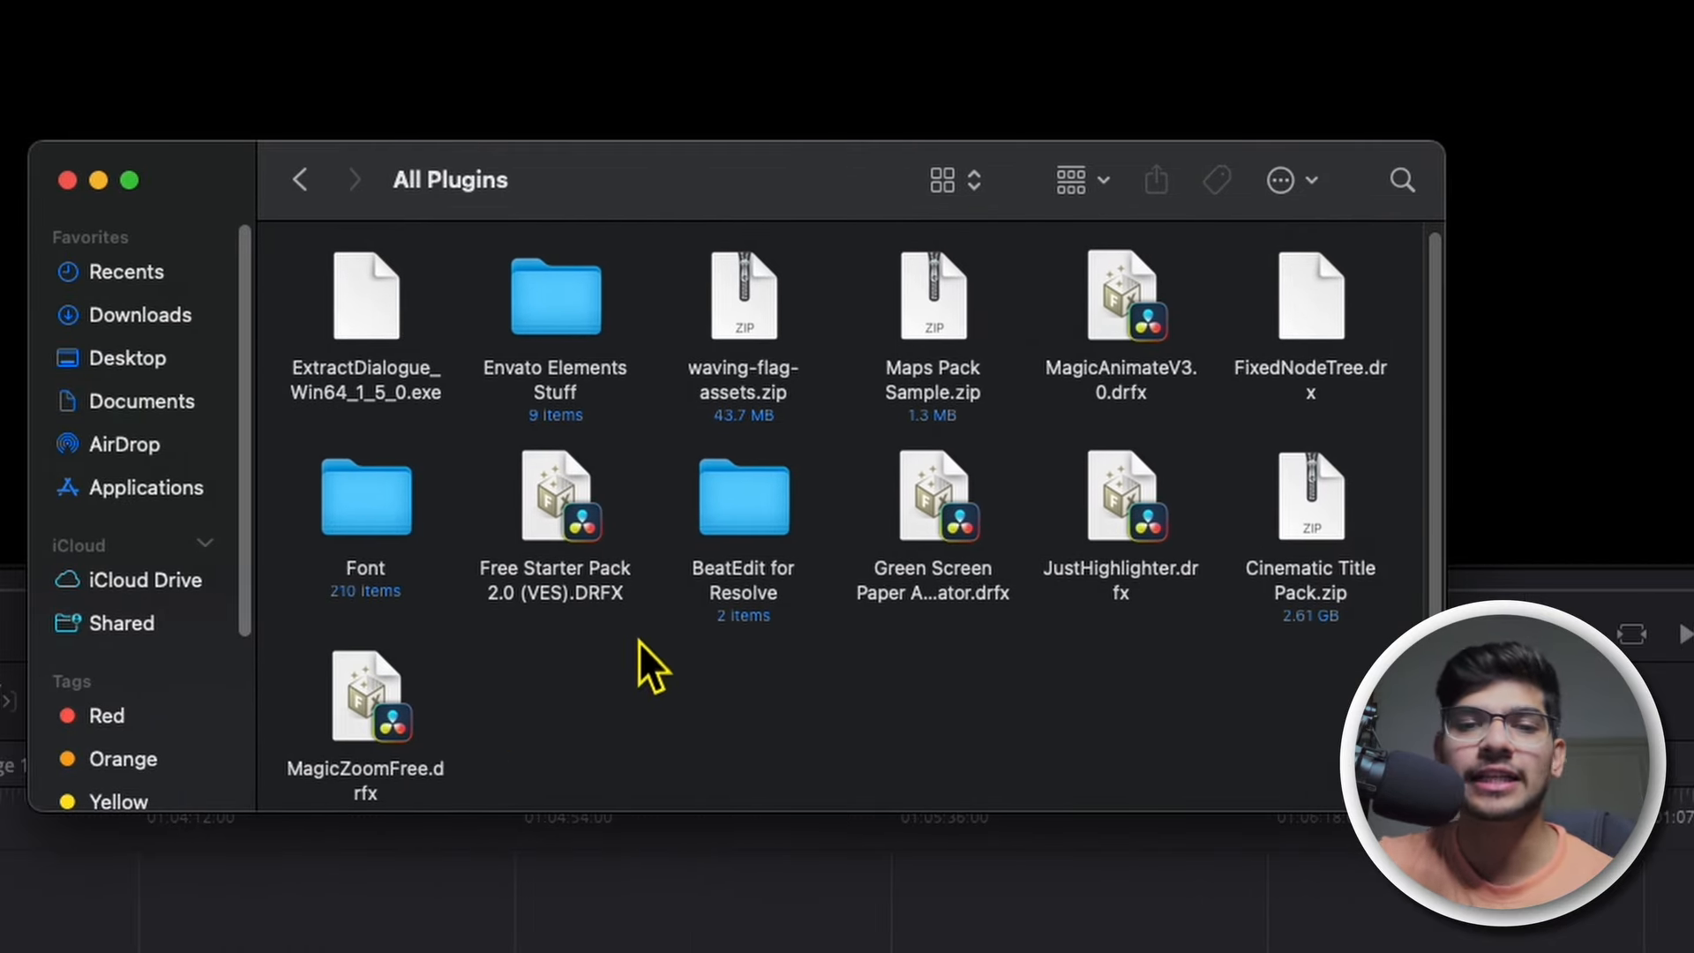
pyautogui.click(336, 489)
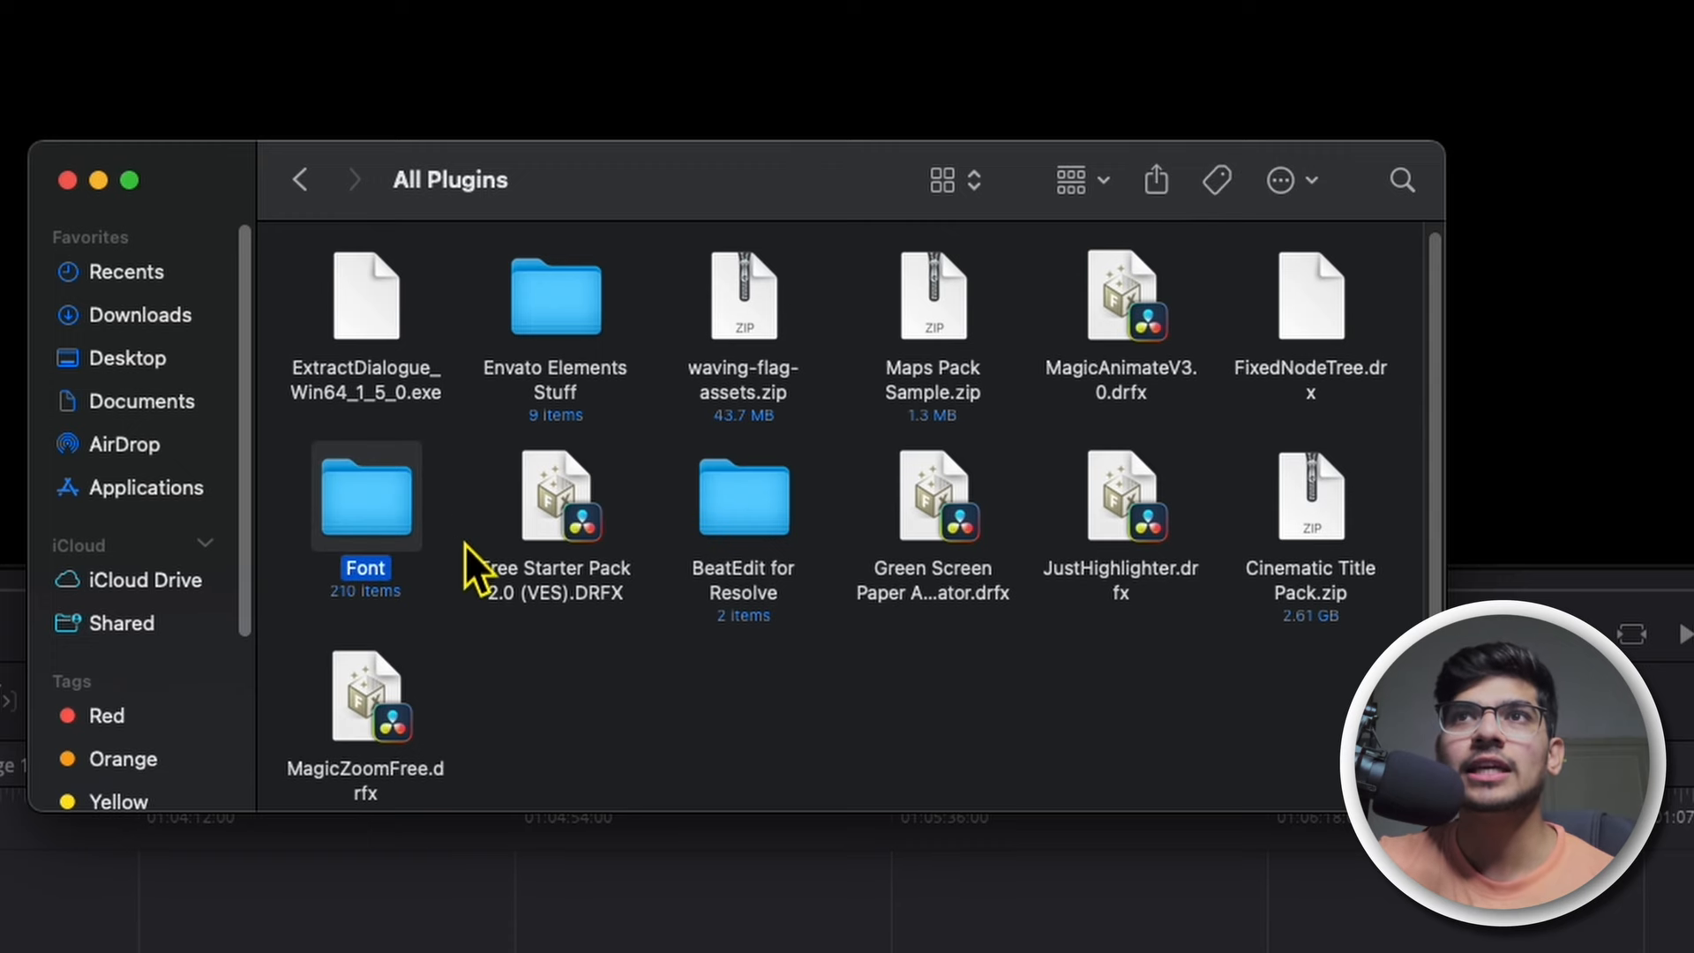
pyautogui.click(569, 529)
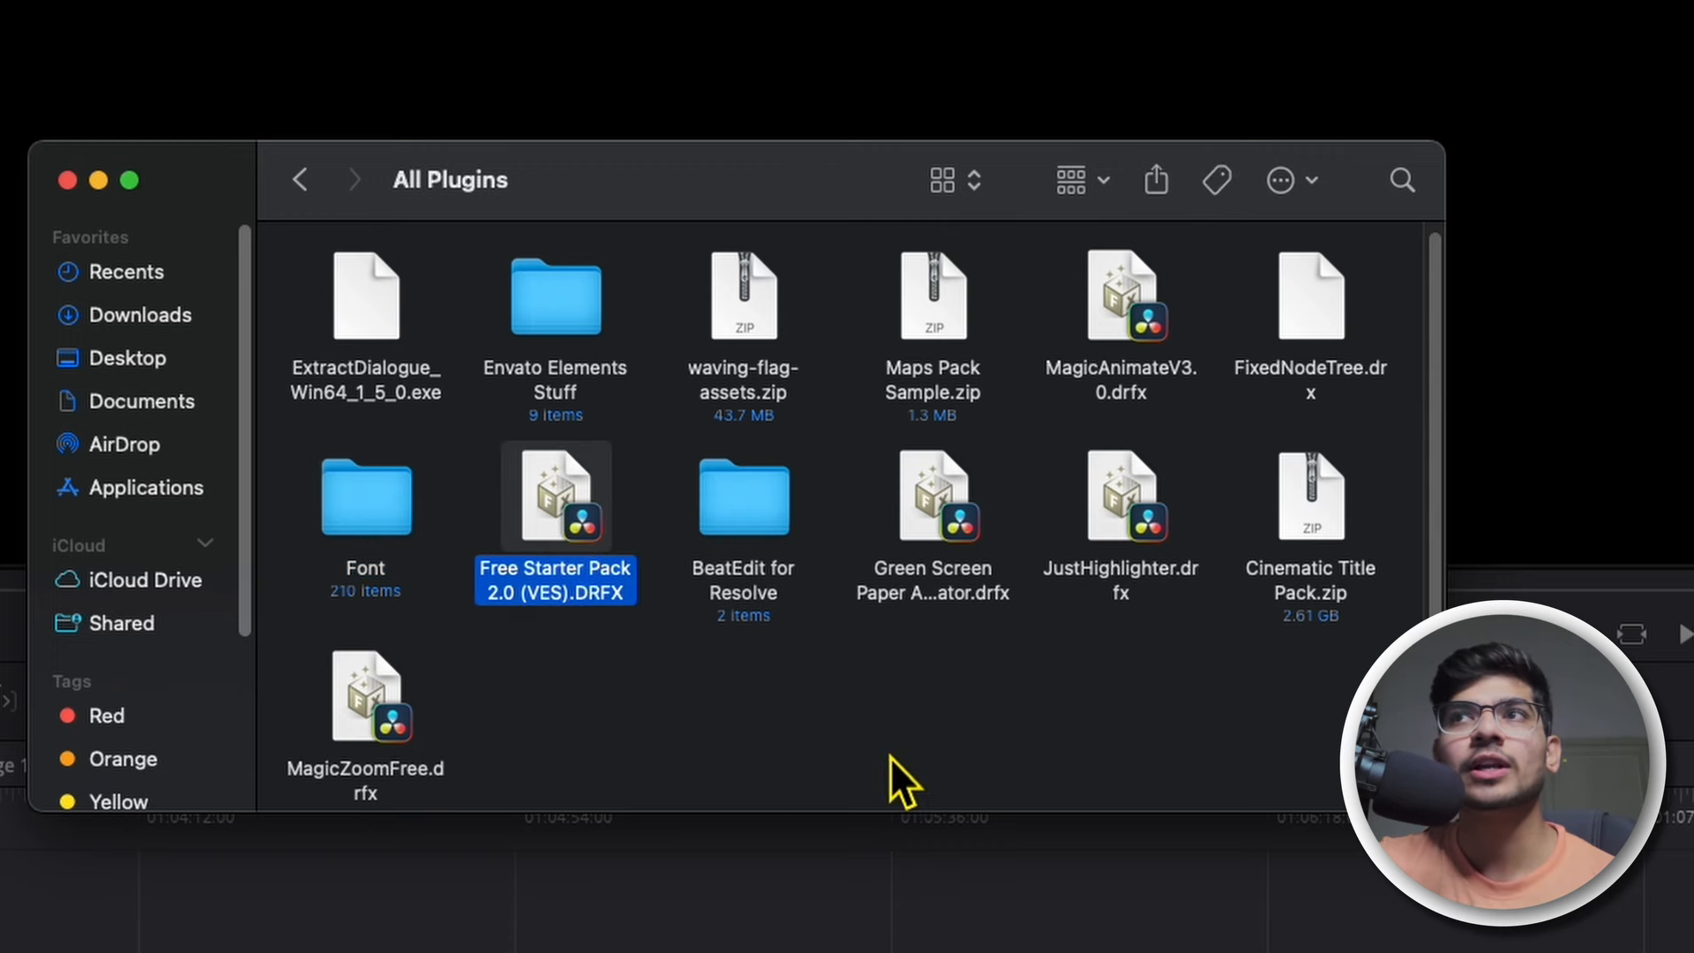
pyautogui.click(1308, 494)
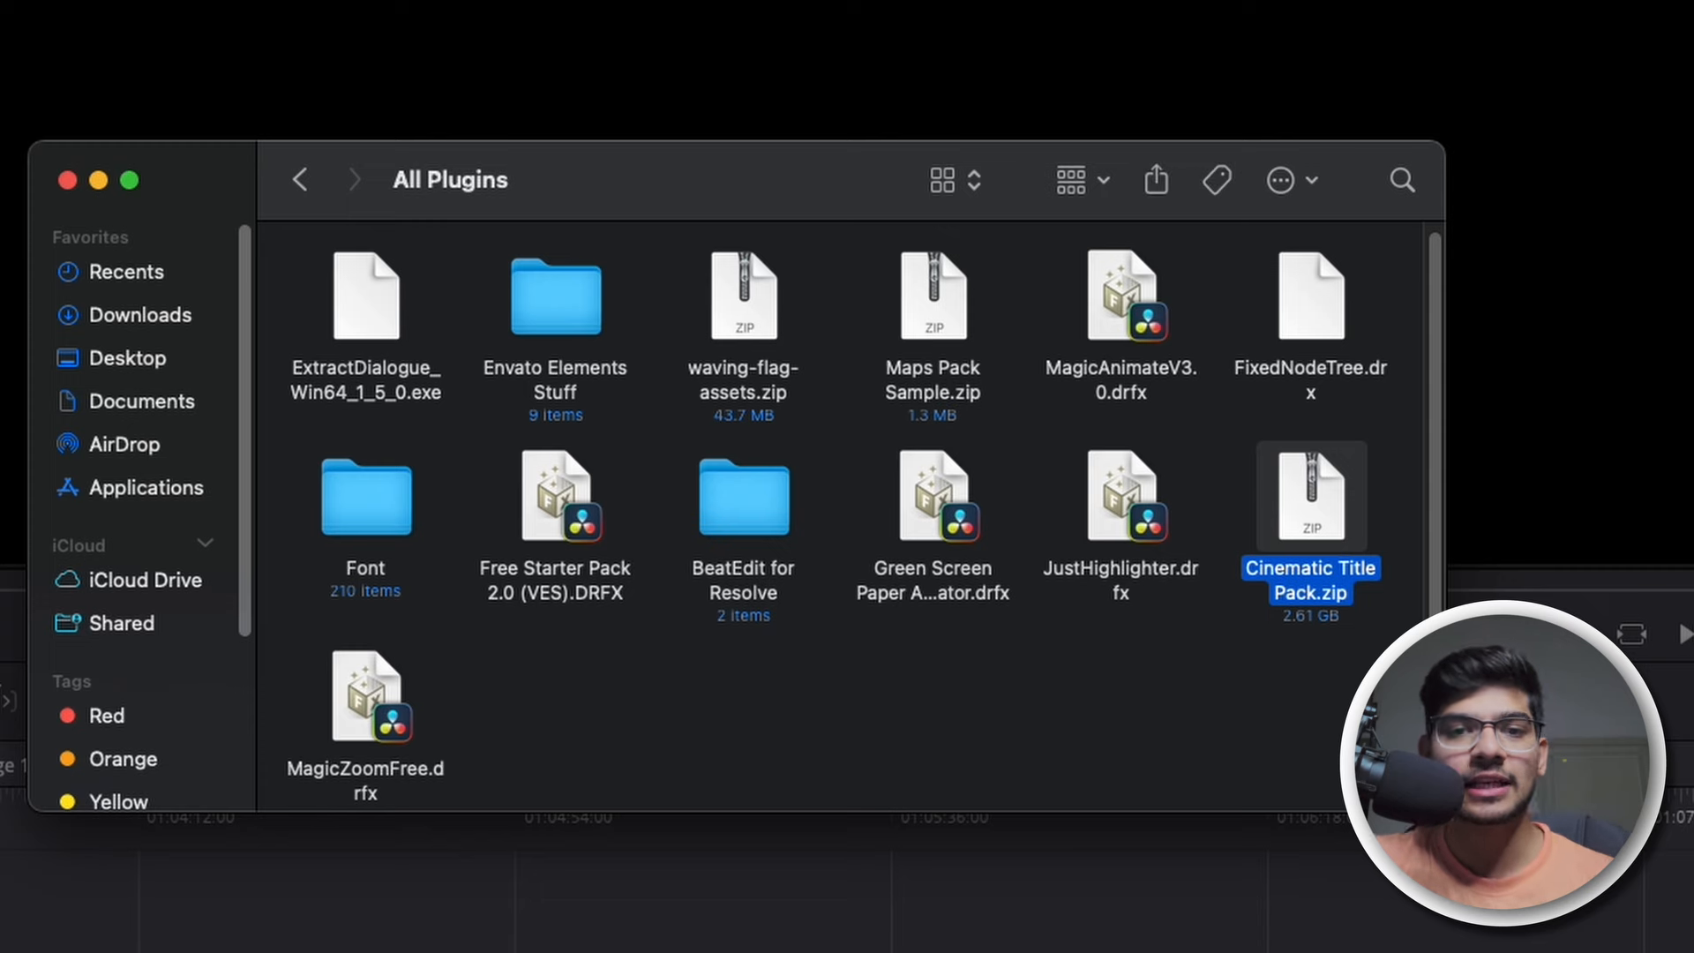
pyautogui.click(1068, 669)
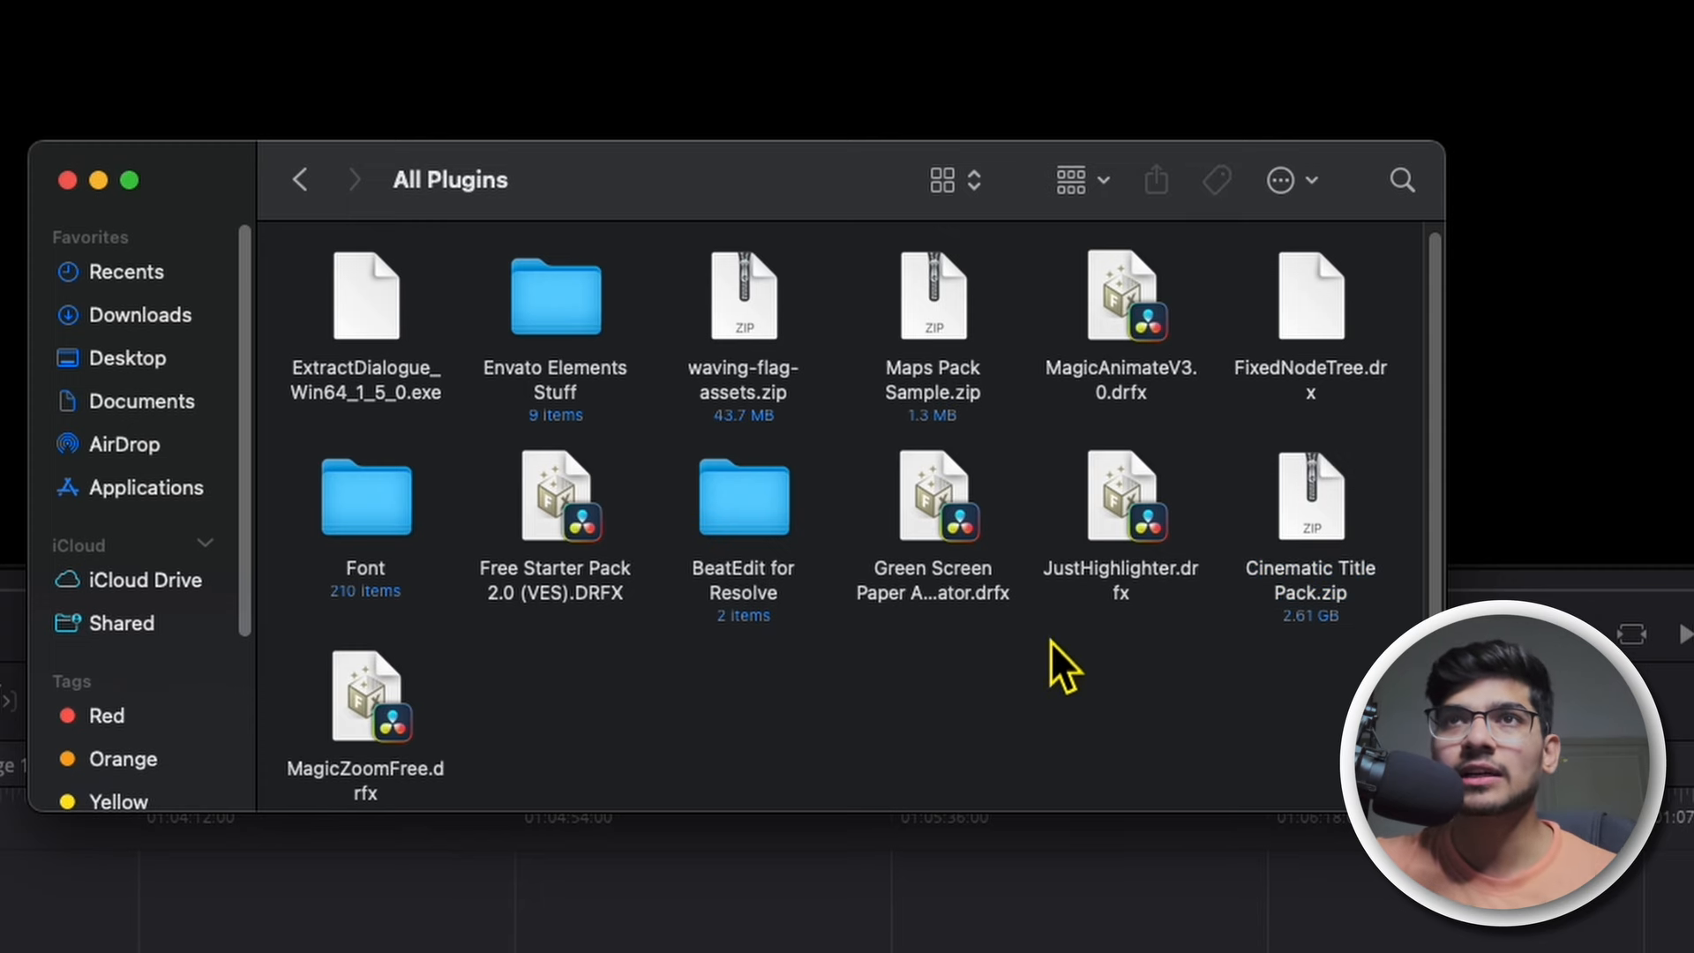
# Step: Look through the font files inside the Font folder and return to the All Plugins folder
pyautogui.moveTo(295, 451); pyautogui.dragTo(453, 609)
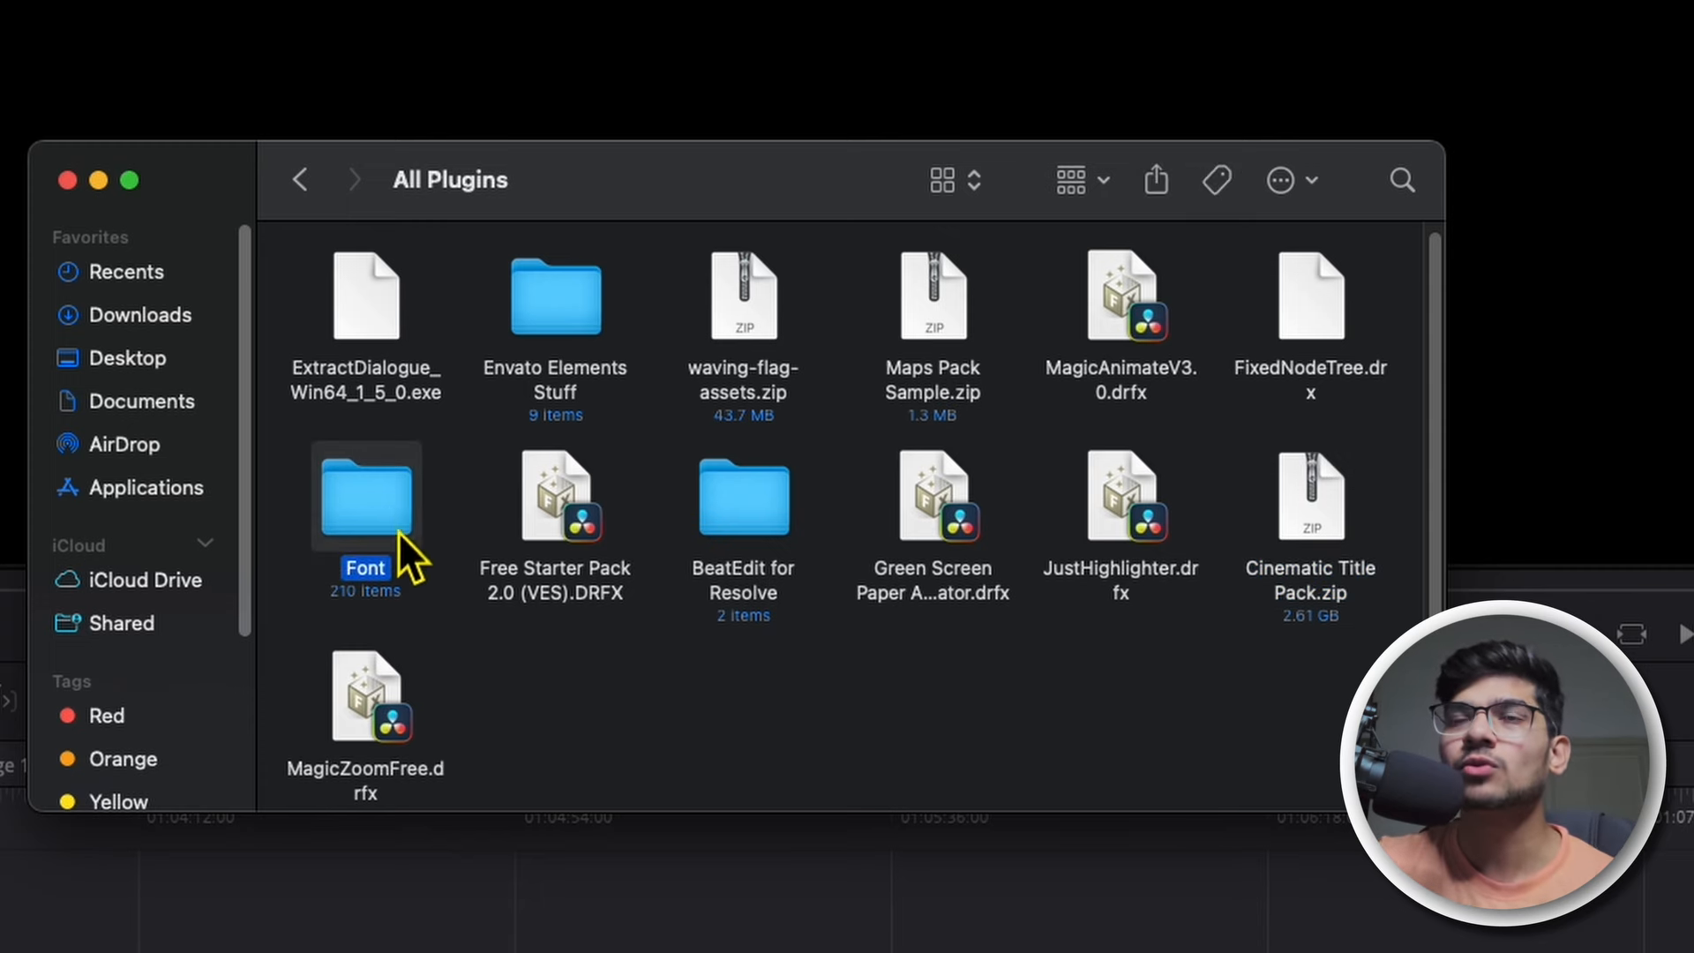
pyautogui.doubleClick(398, 532)
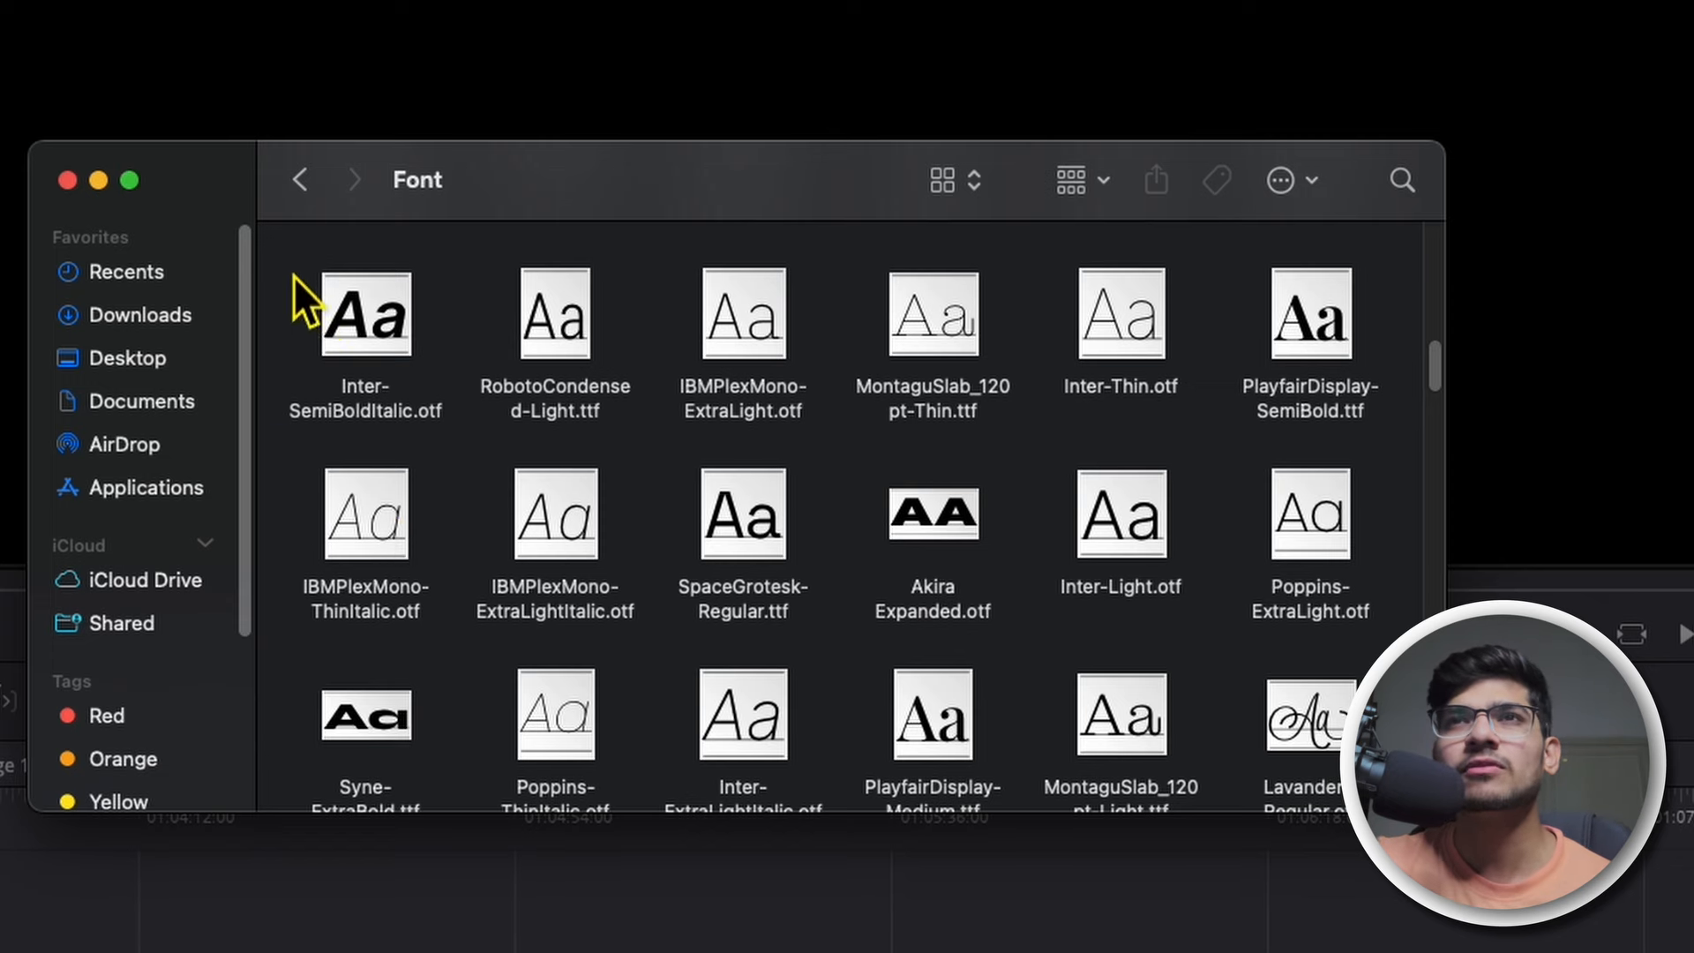
pyautogui.moveTo(291, 272); pyautogui.dragTo(1125, 757)
pyautogui.click(476, 450)
pyautogui.click(300, 180)
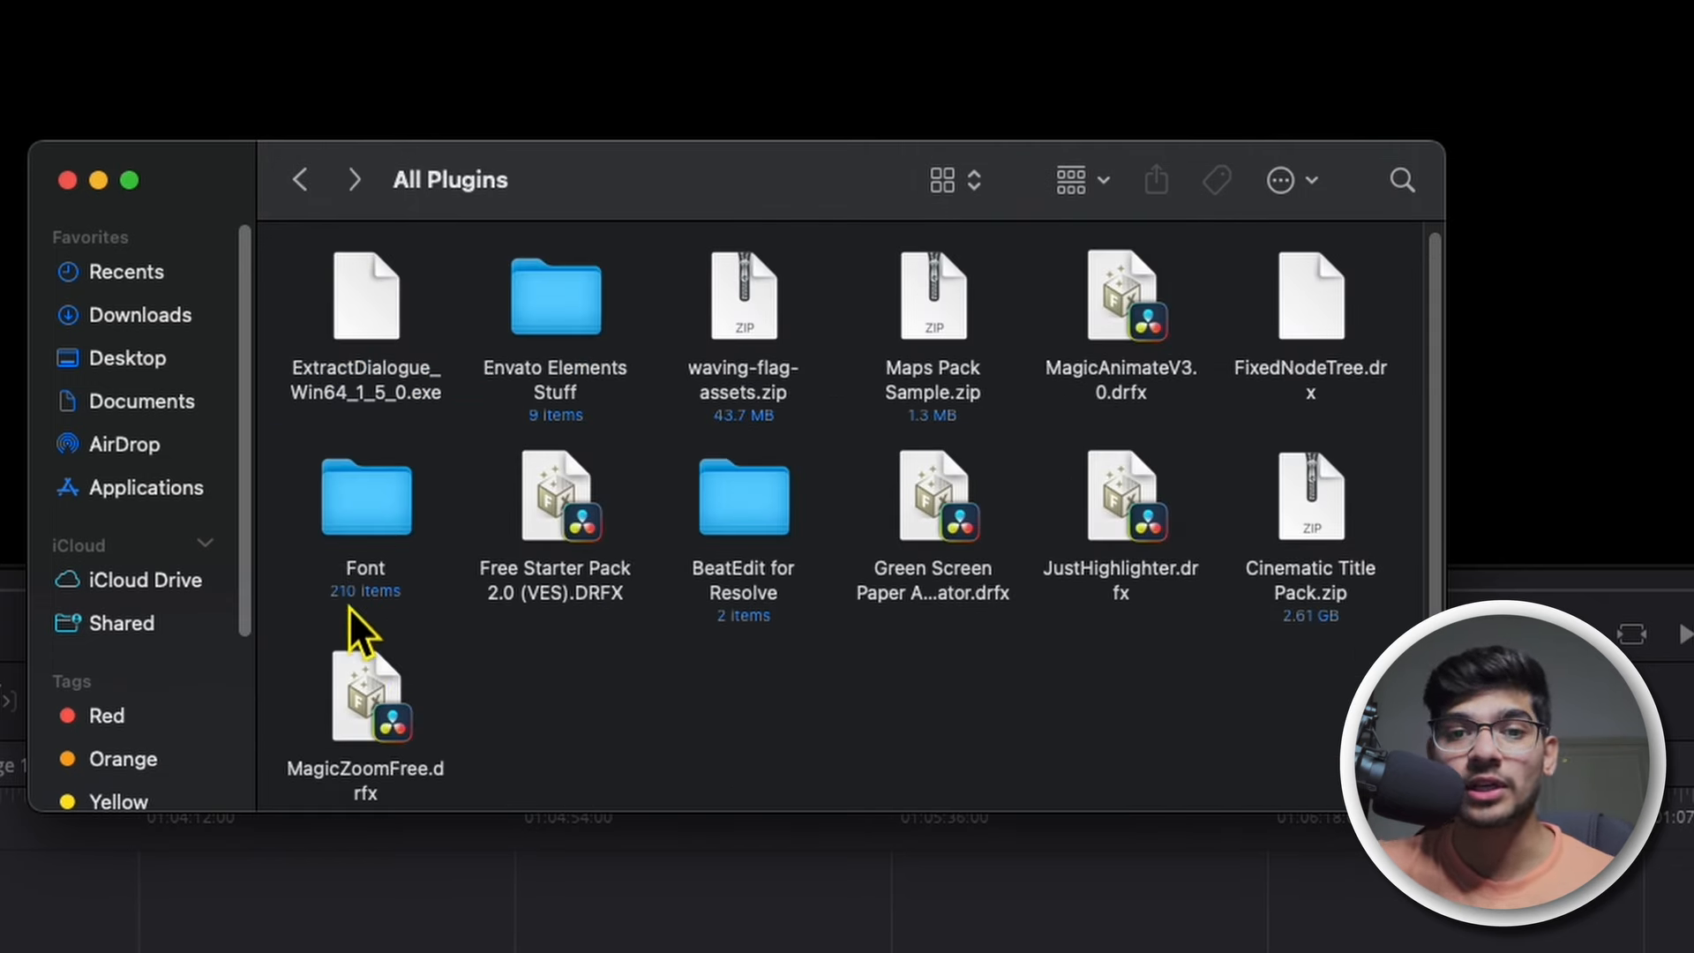
# Step: Select every font file in the Font folder and open them all at once for installation, confirming the bulk opening
pyautogui.doubleClick(373, 510)
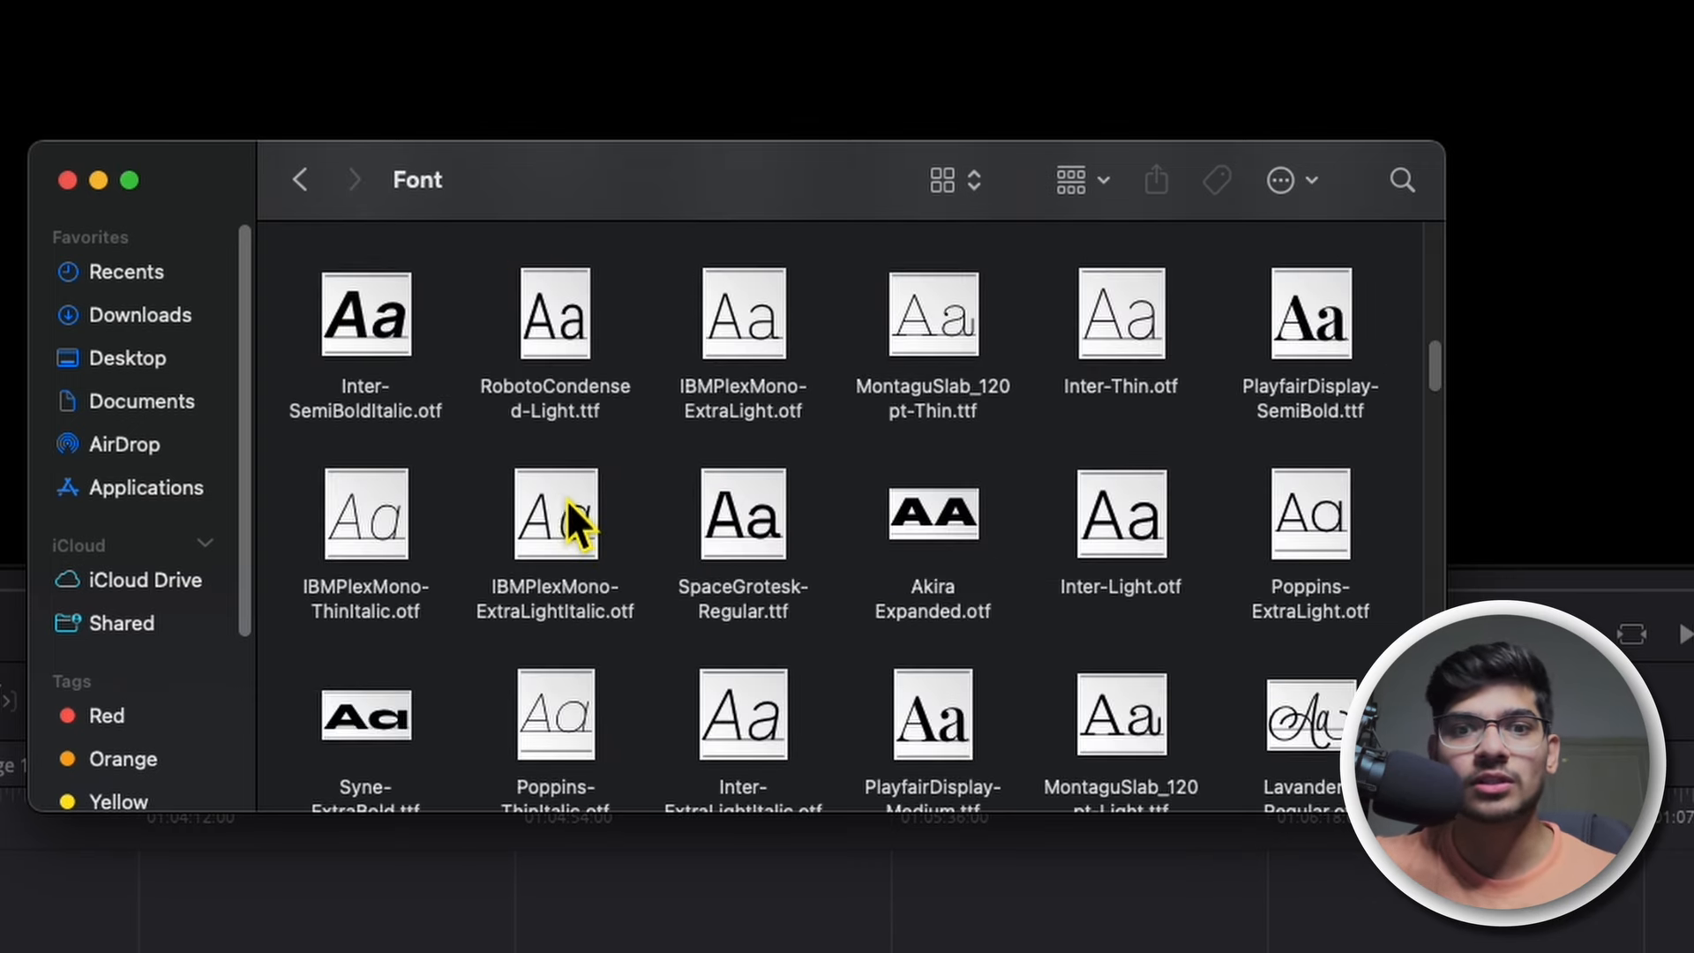
pyautogui.click(381, 325)
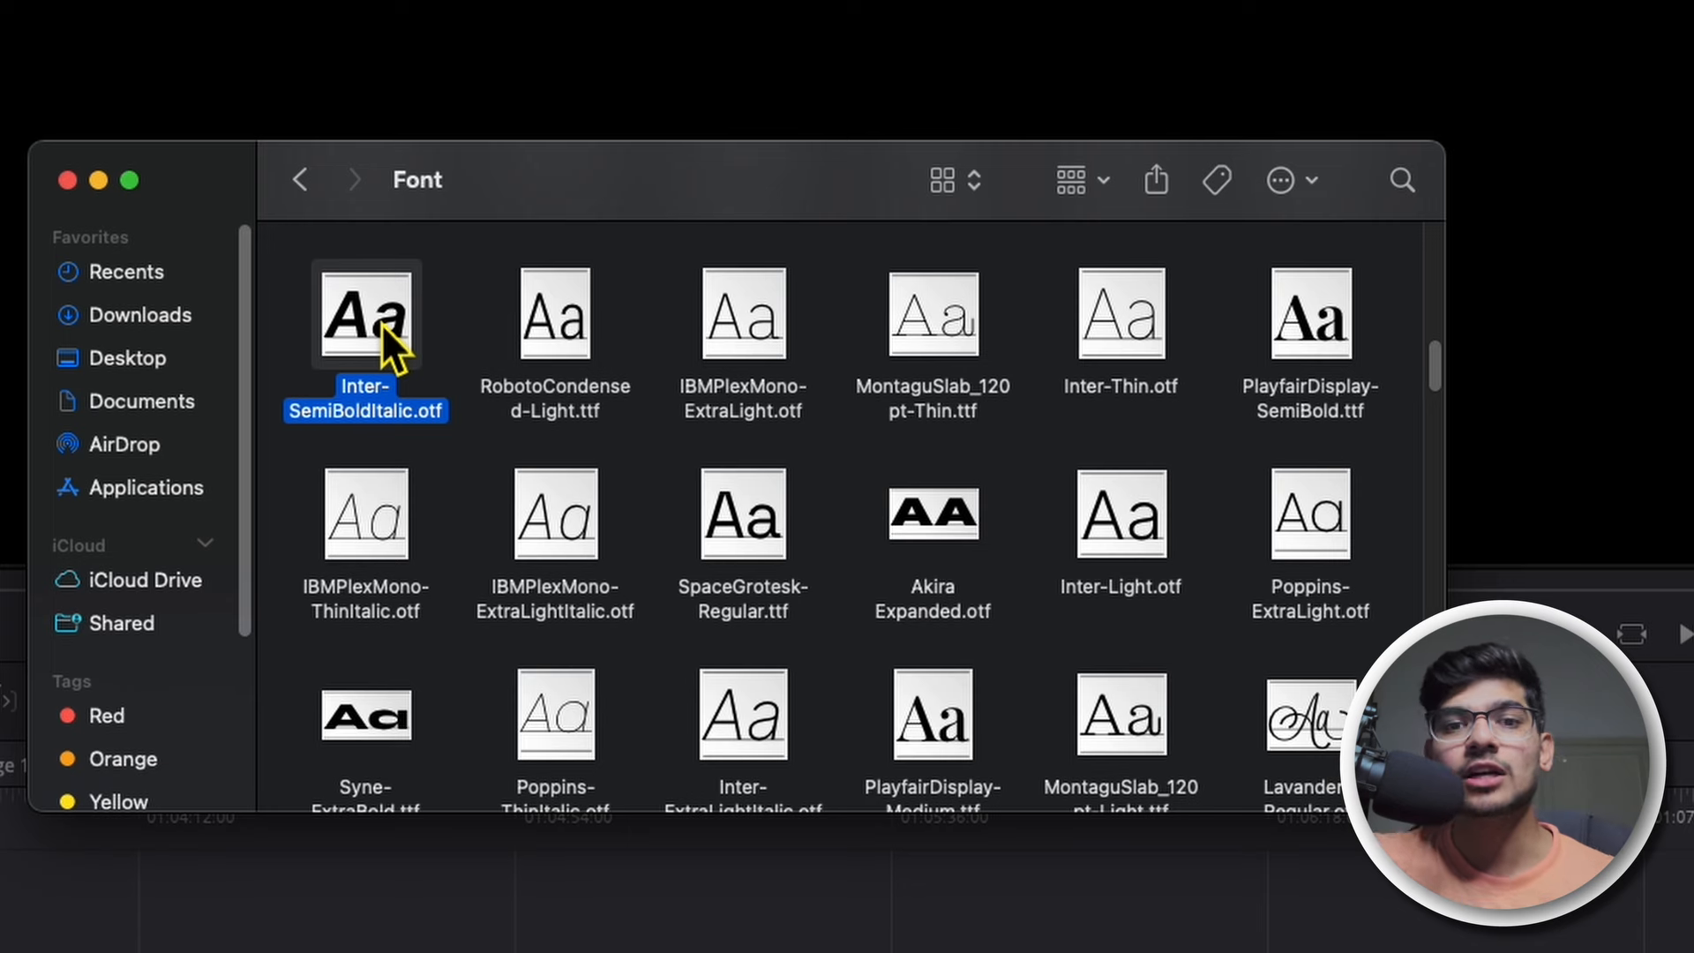
pyautogui.press('super+a')
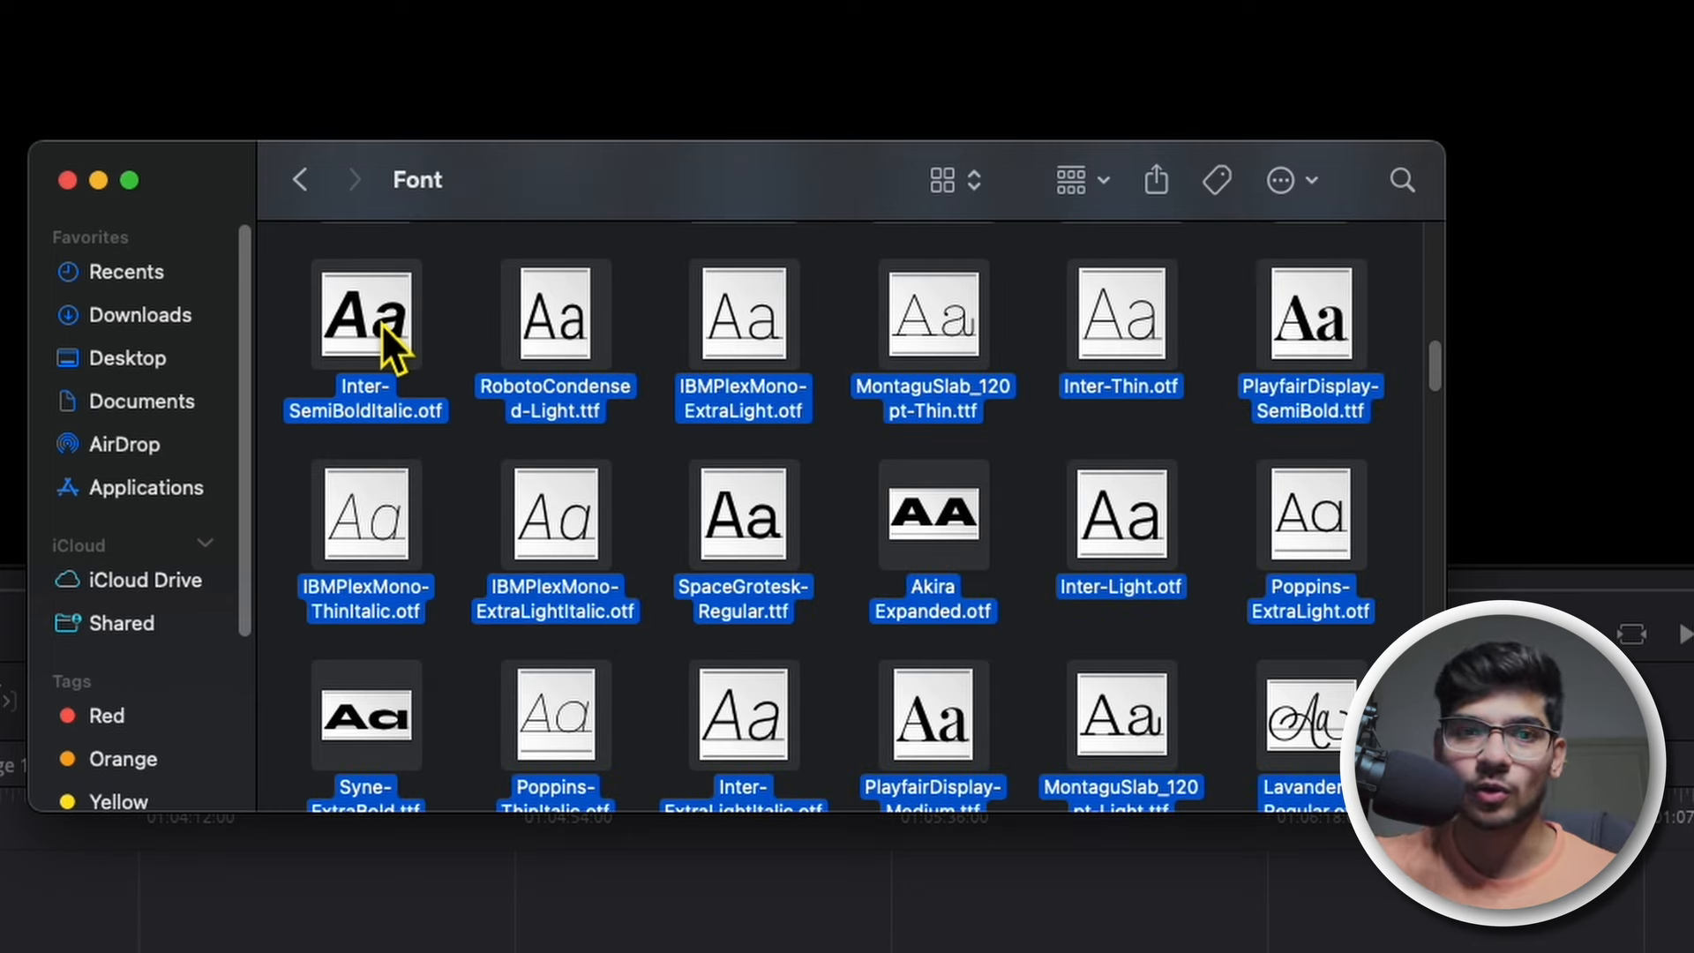
pyautogui.rightClick(353, 492)
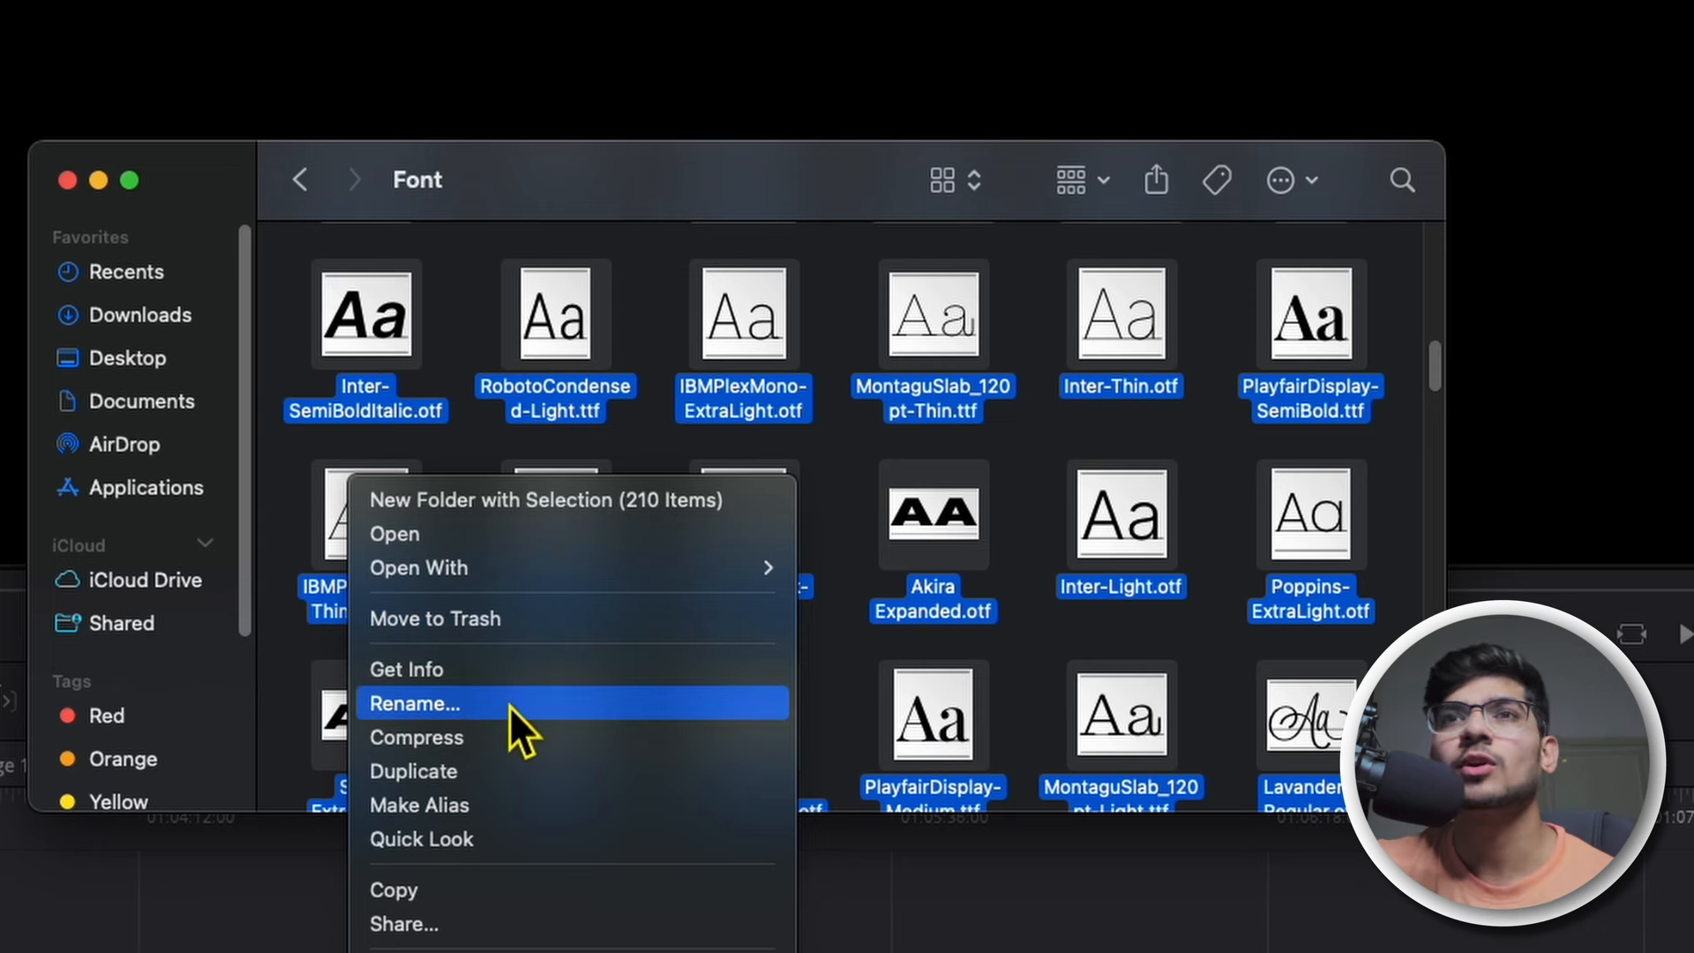
pyautogui.click(454, 536)
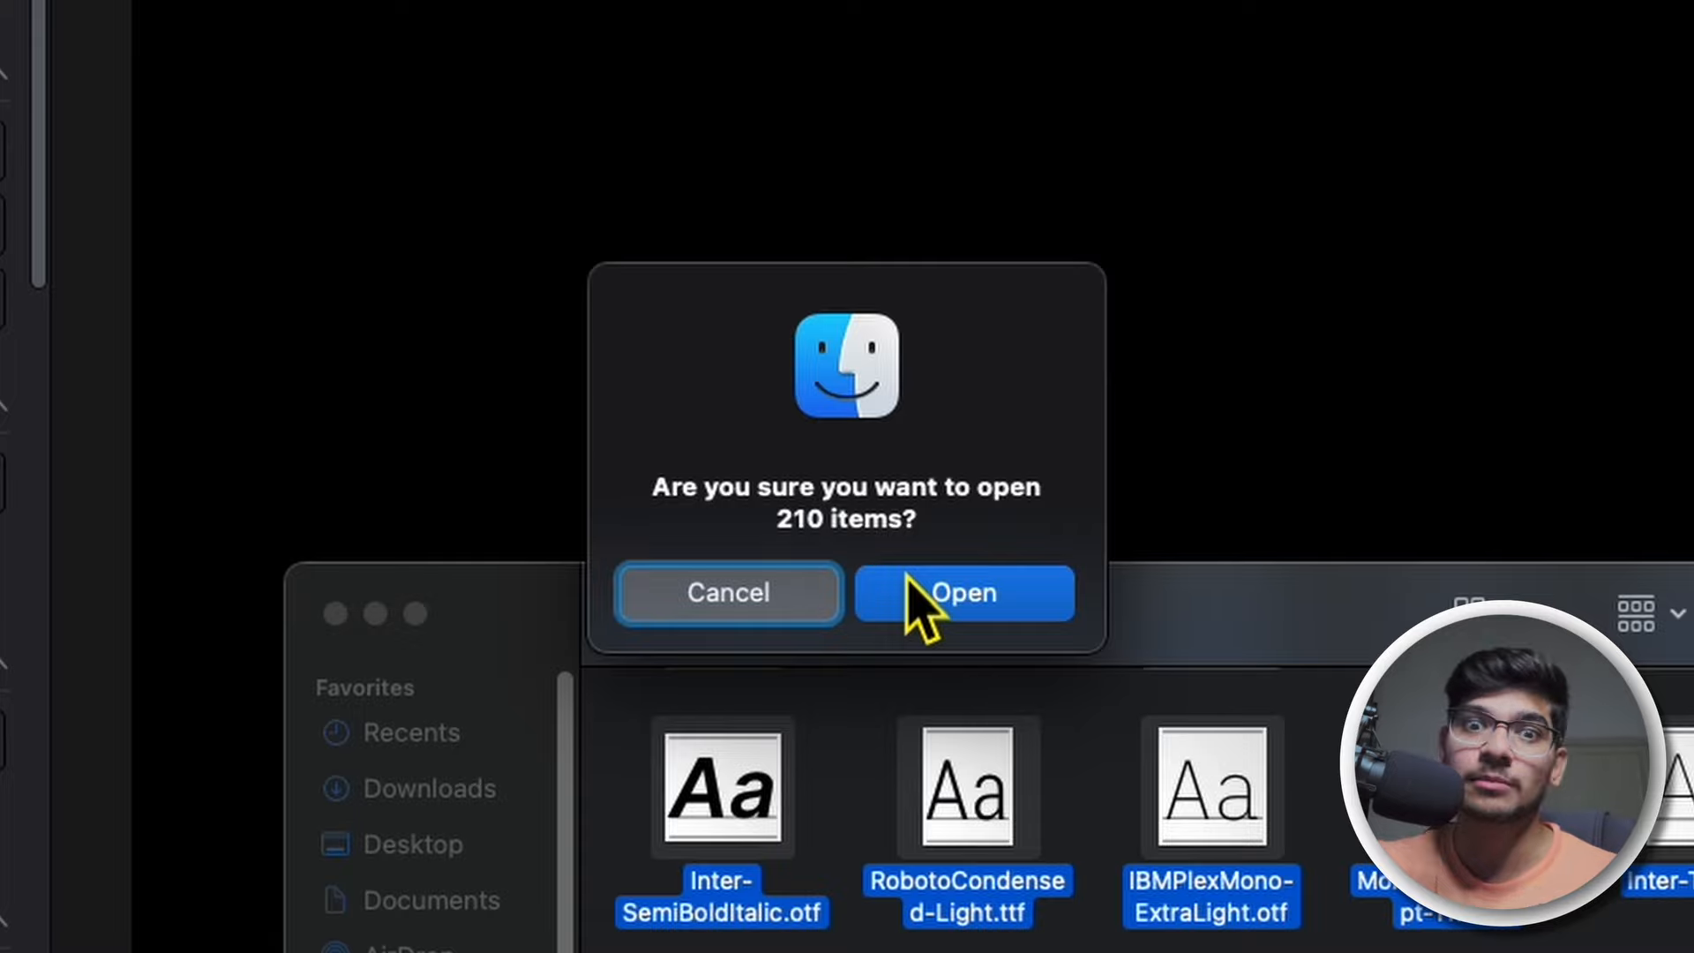
pyautogui.click(957, 596)
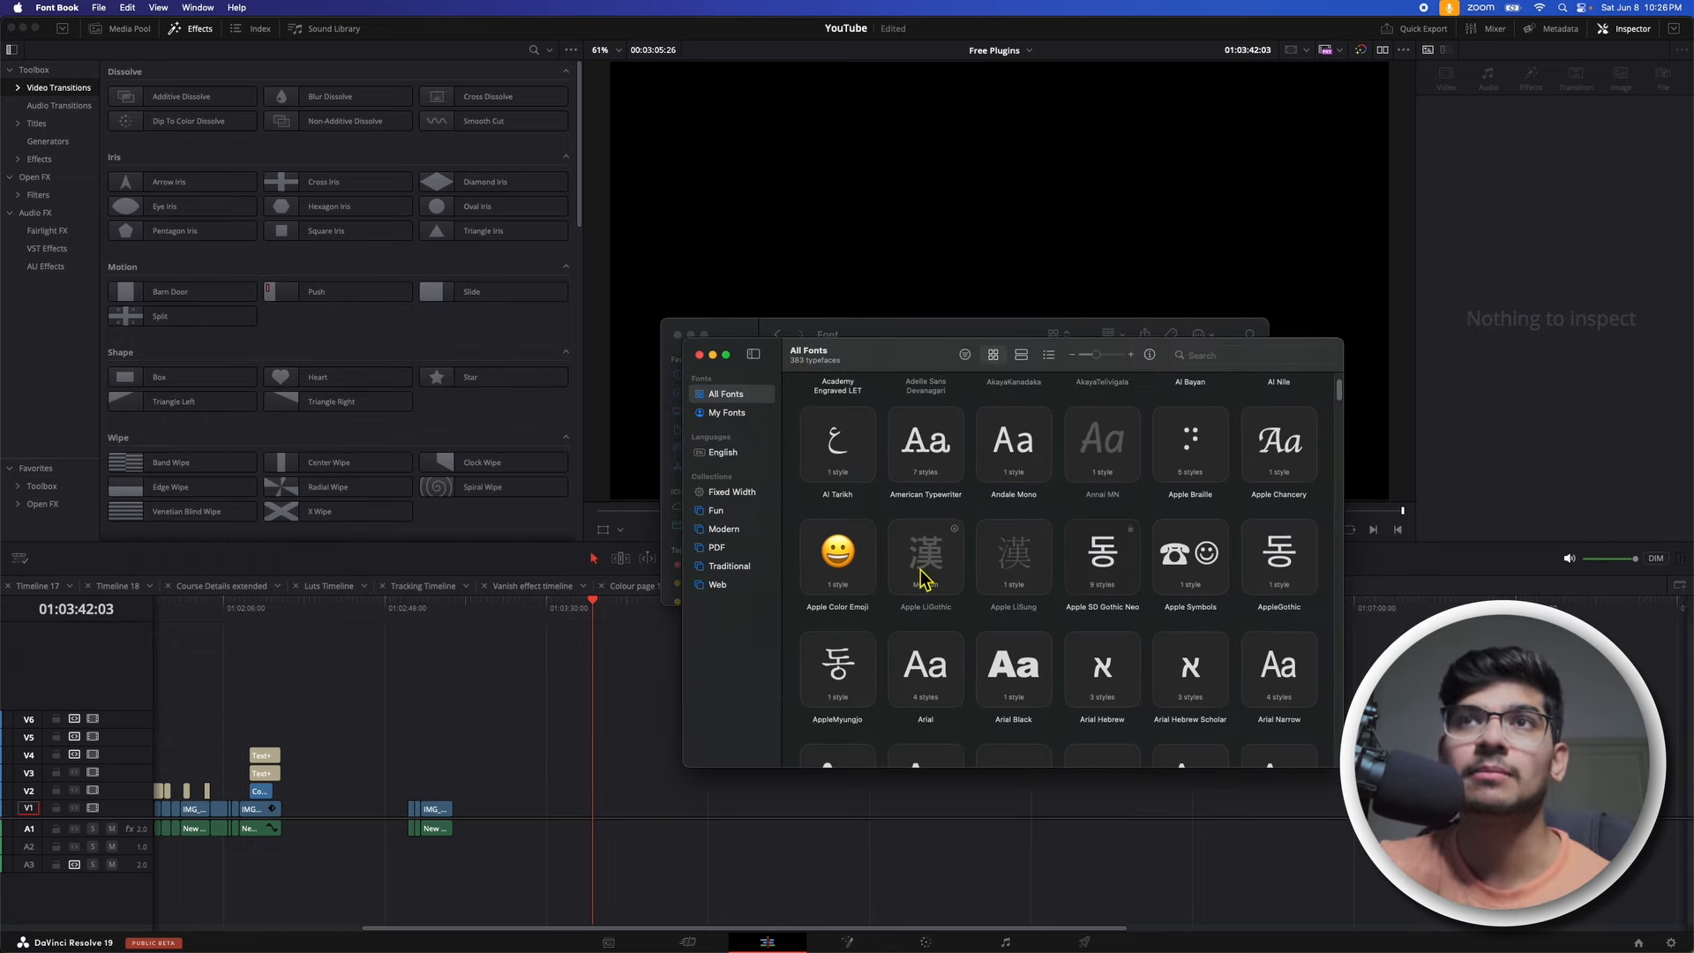
# Step: Close Font Book, clear the font file selection and go back to the All Plugins folder
pyautogui.click(700, 355)
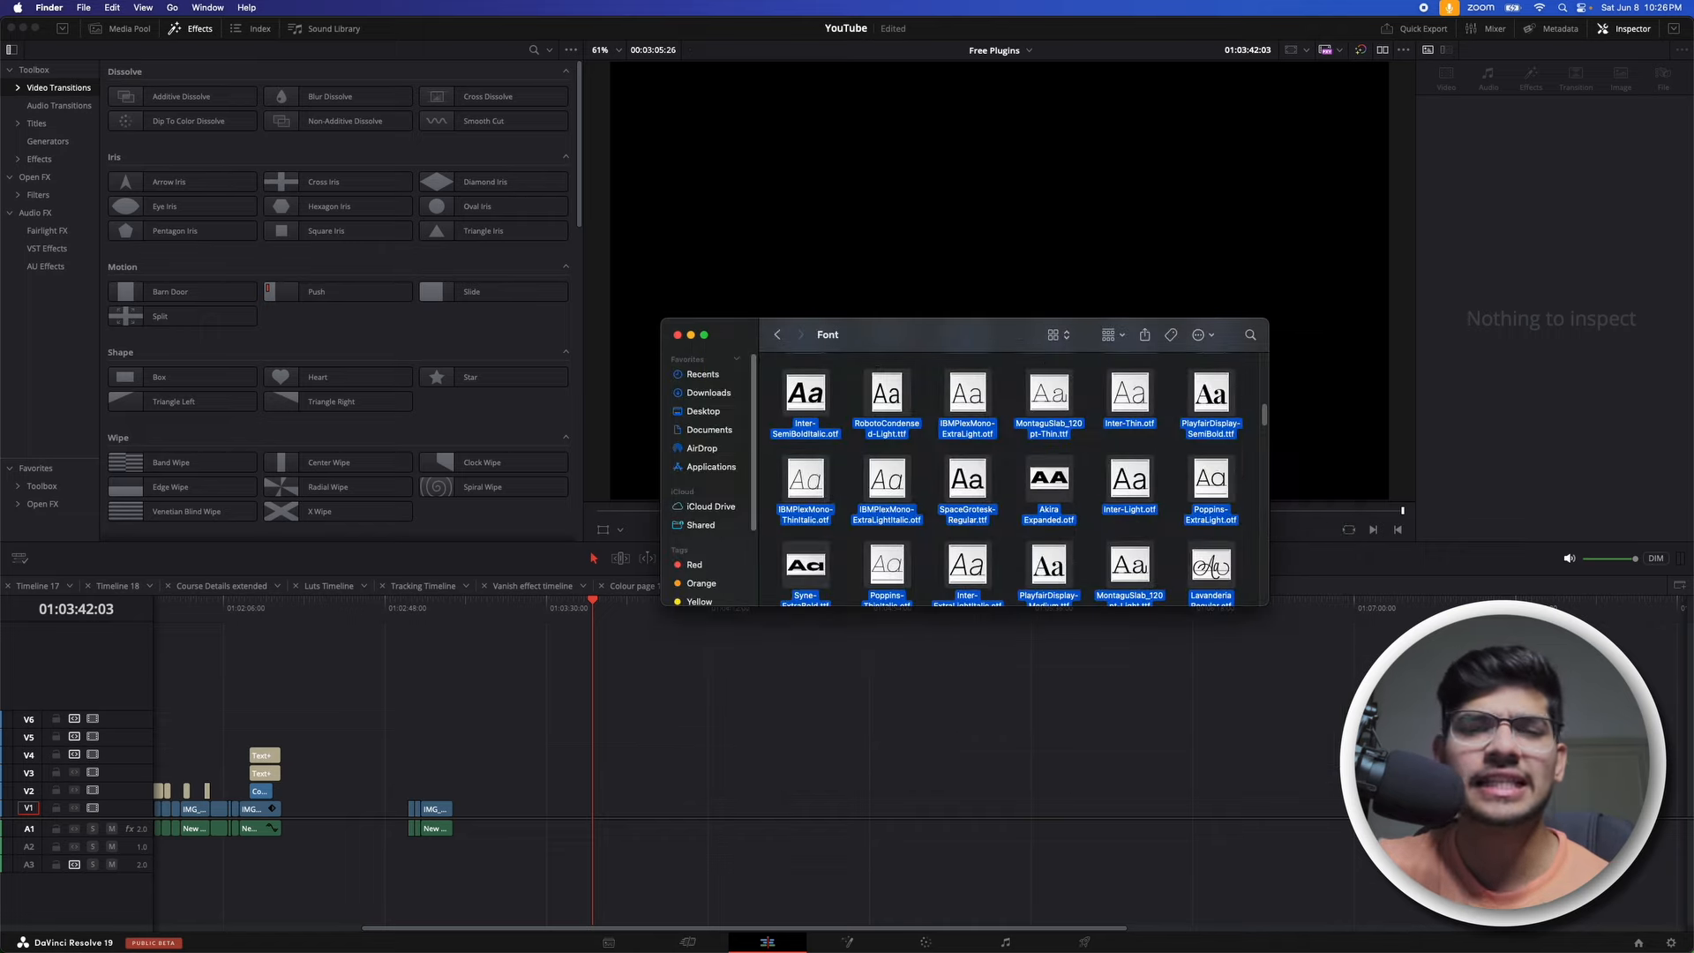
pyautogui.click(852, 486)
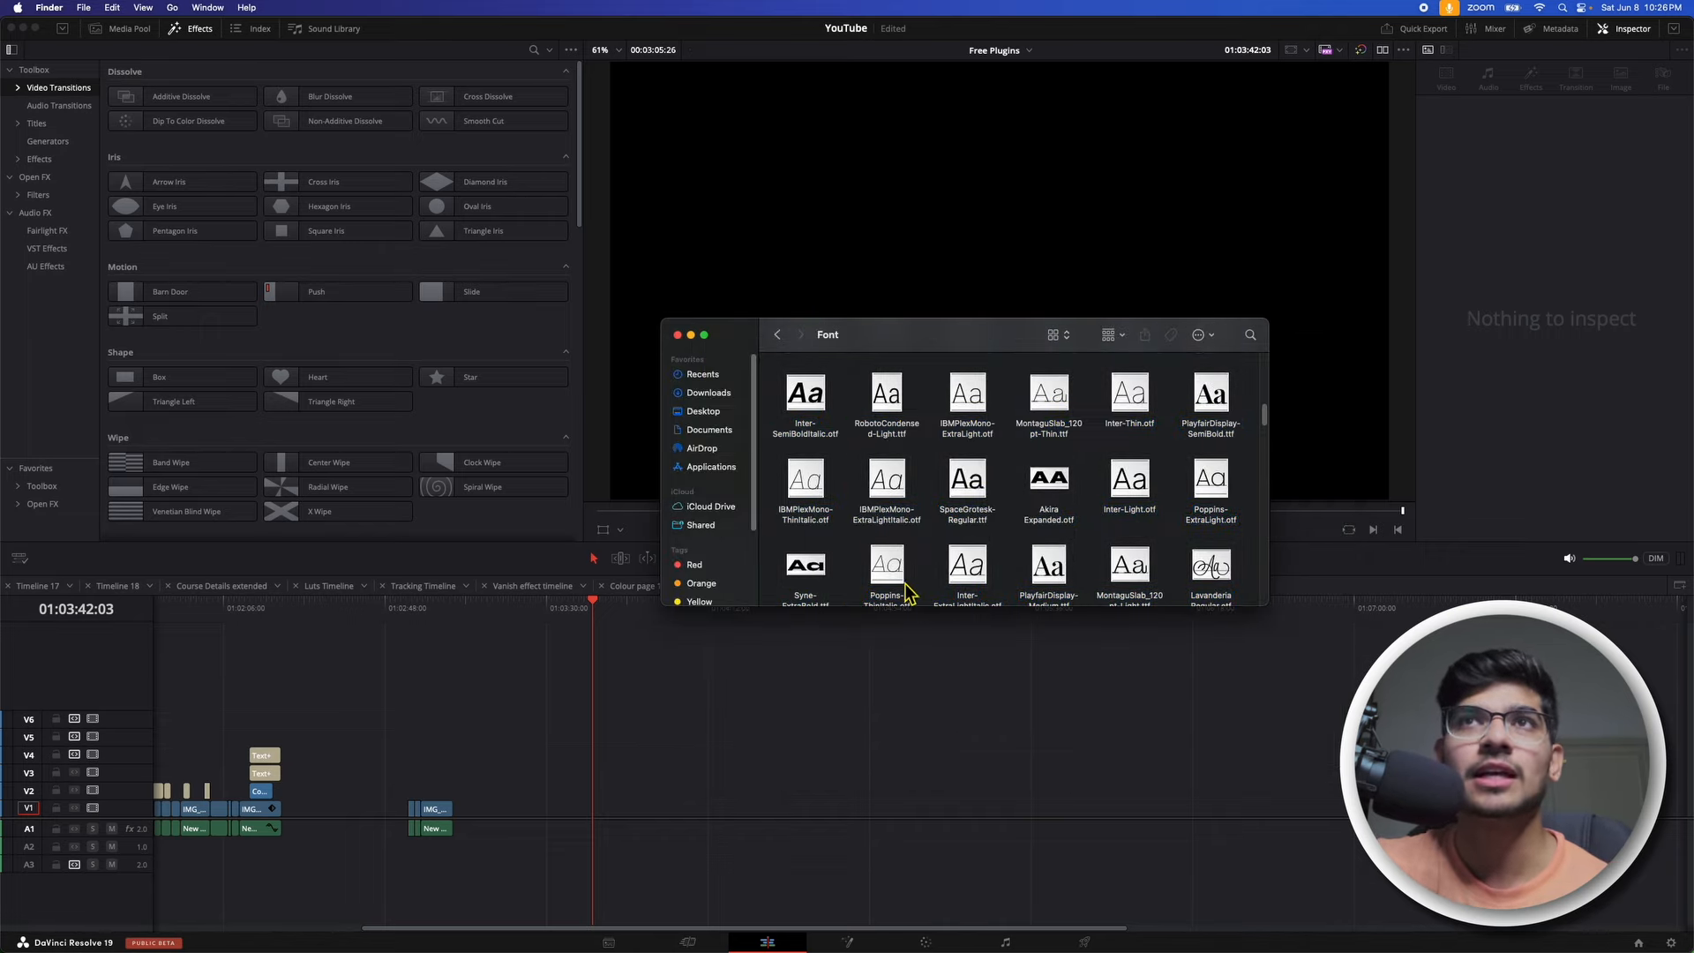
pyautogui.click(777, 334)
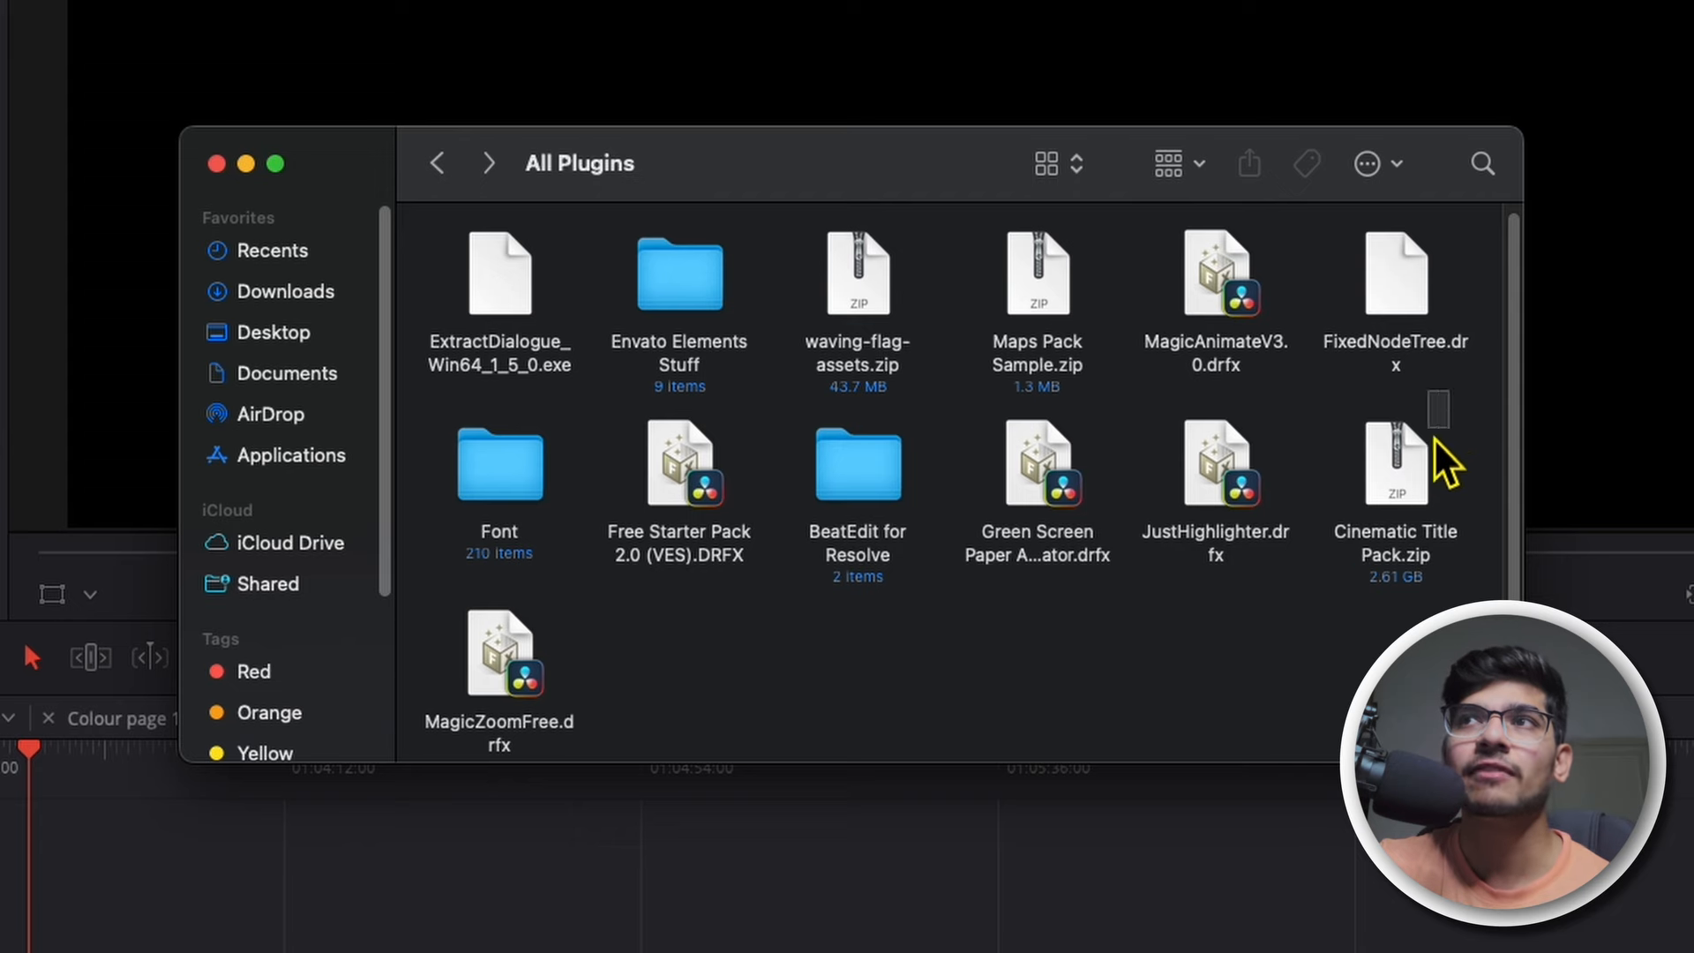
pyautogui.click(1213, 472)
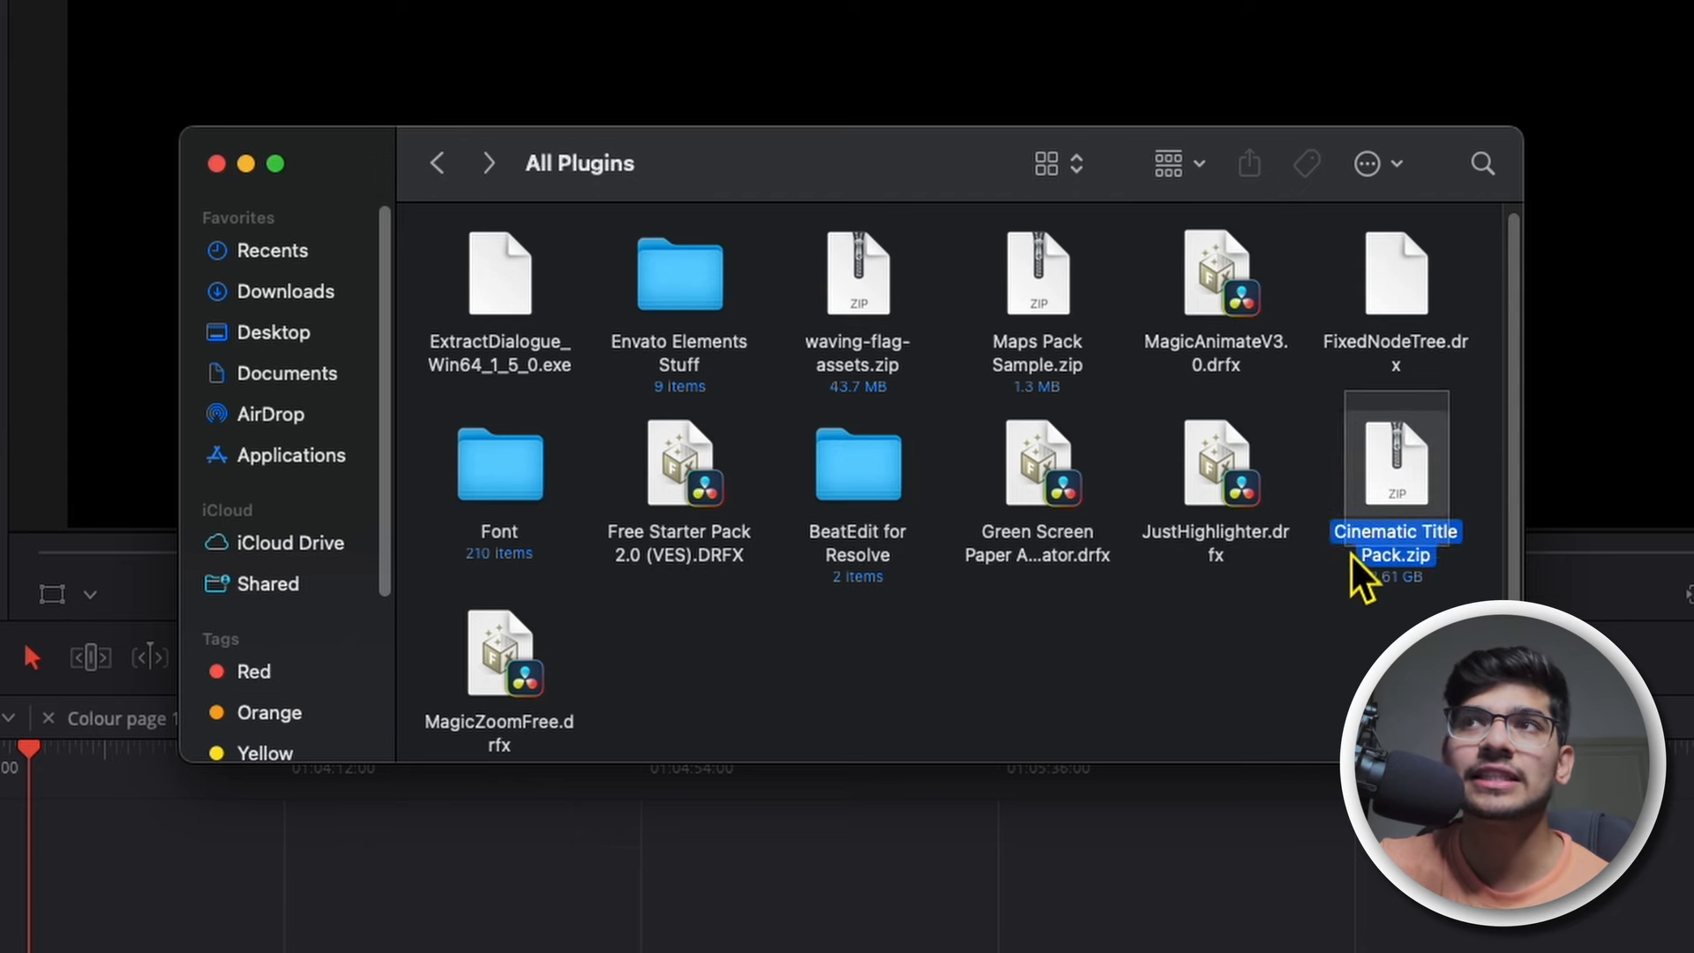
pyautogui.click(1336, 633)
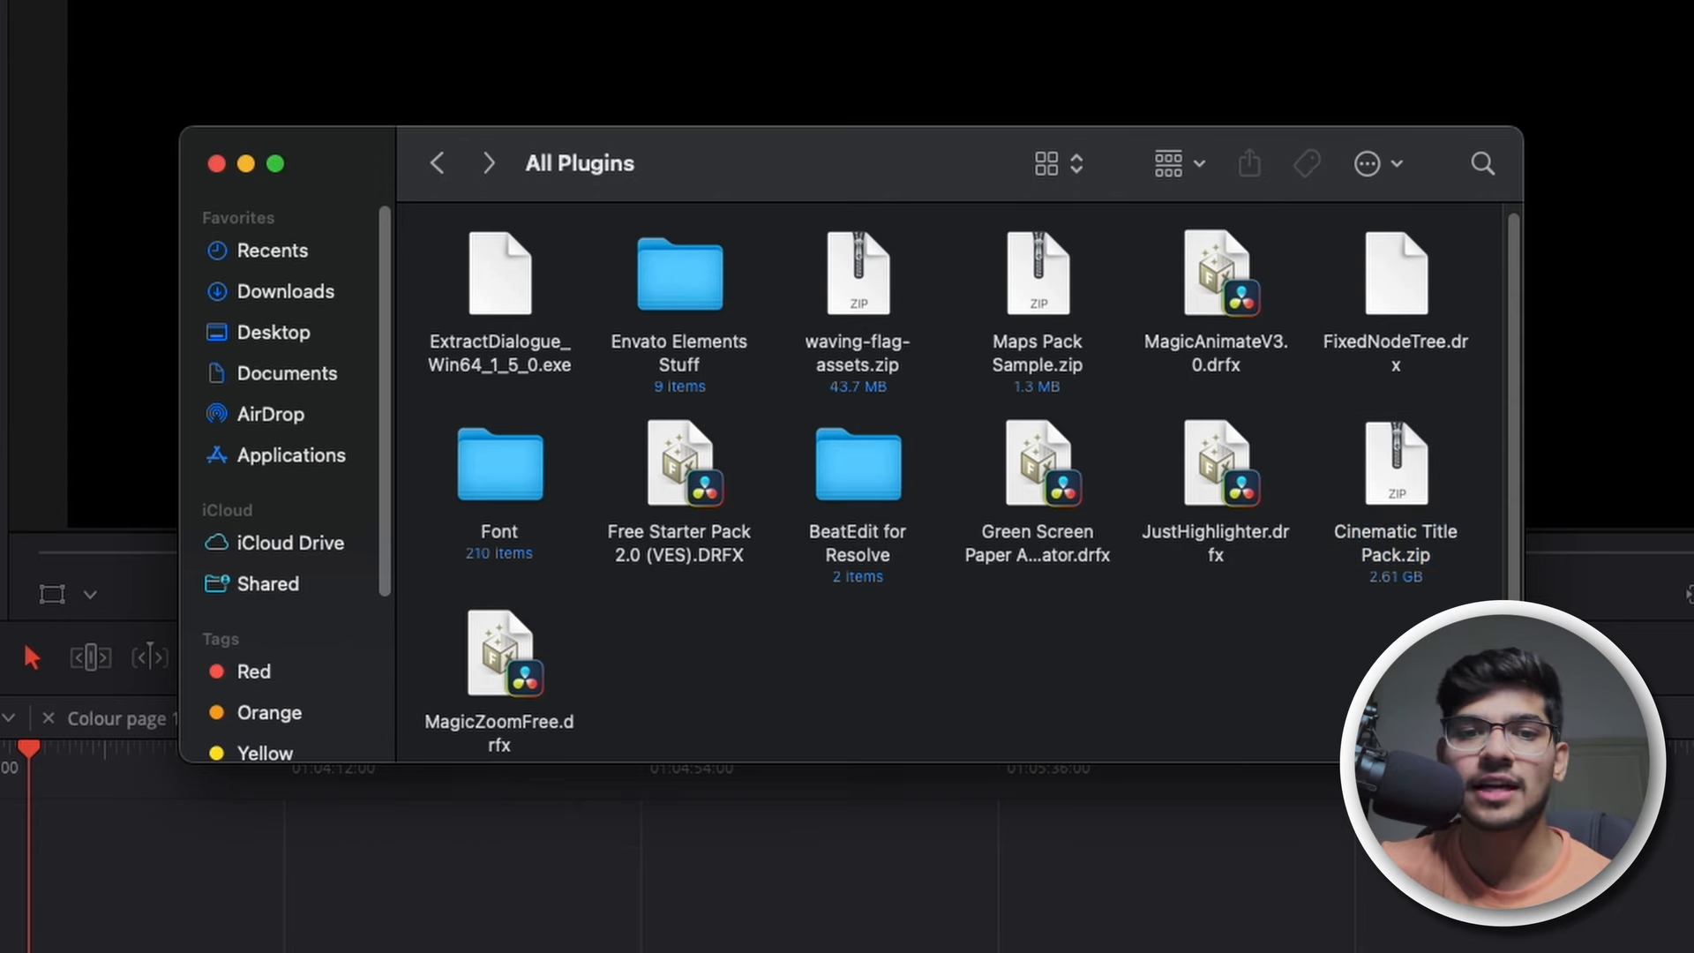
pyautogui.rightClick(1403, 472)
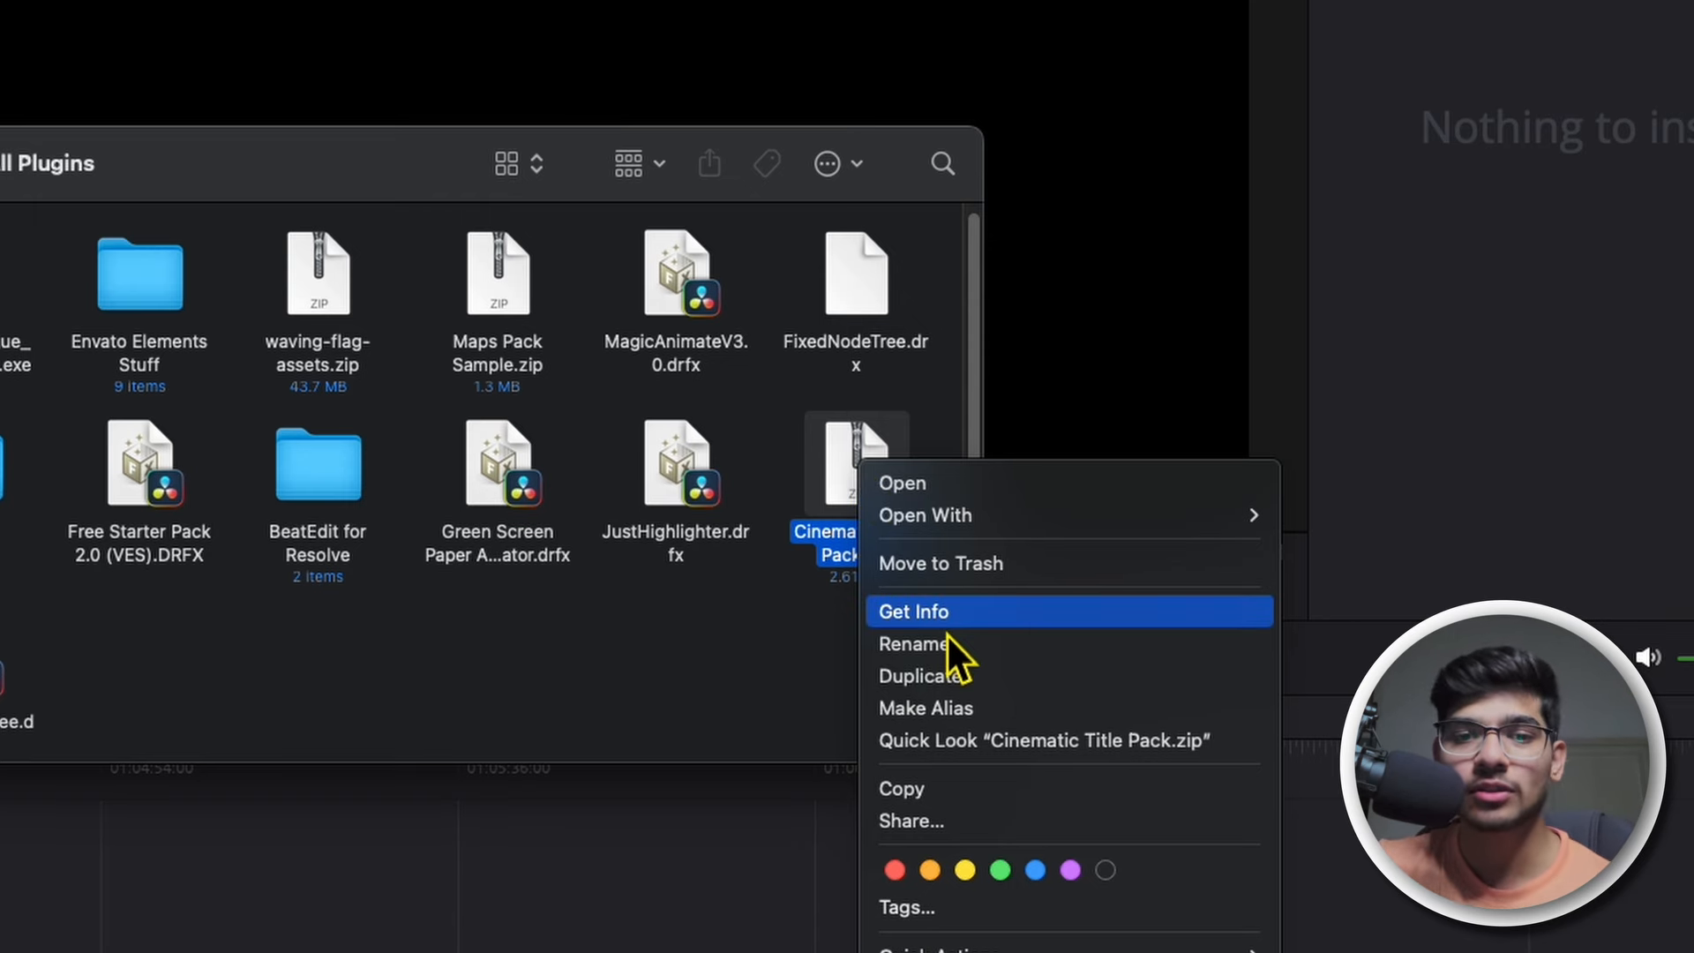
pyautogui.click(814, 669)
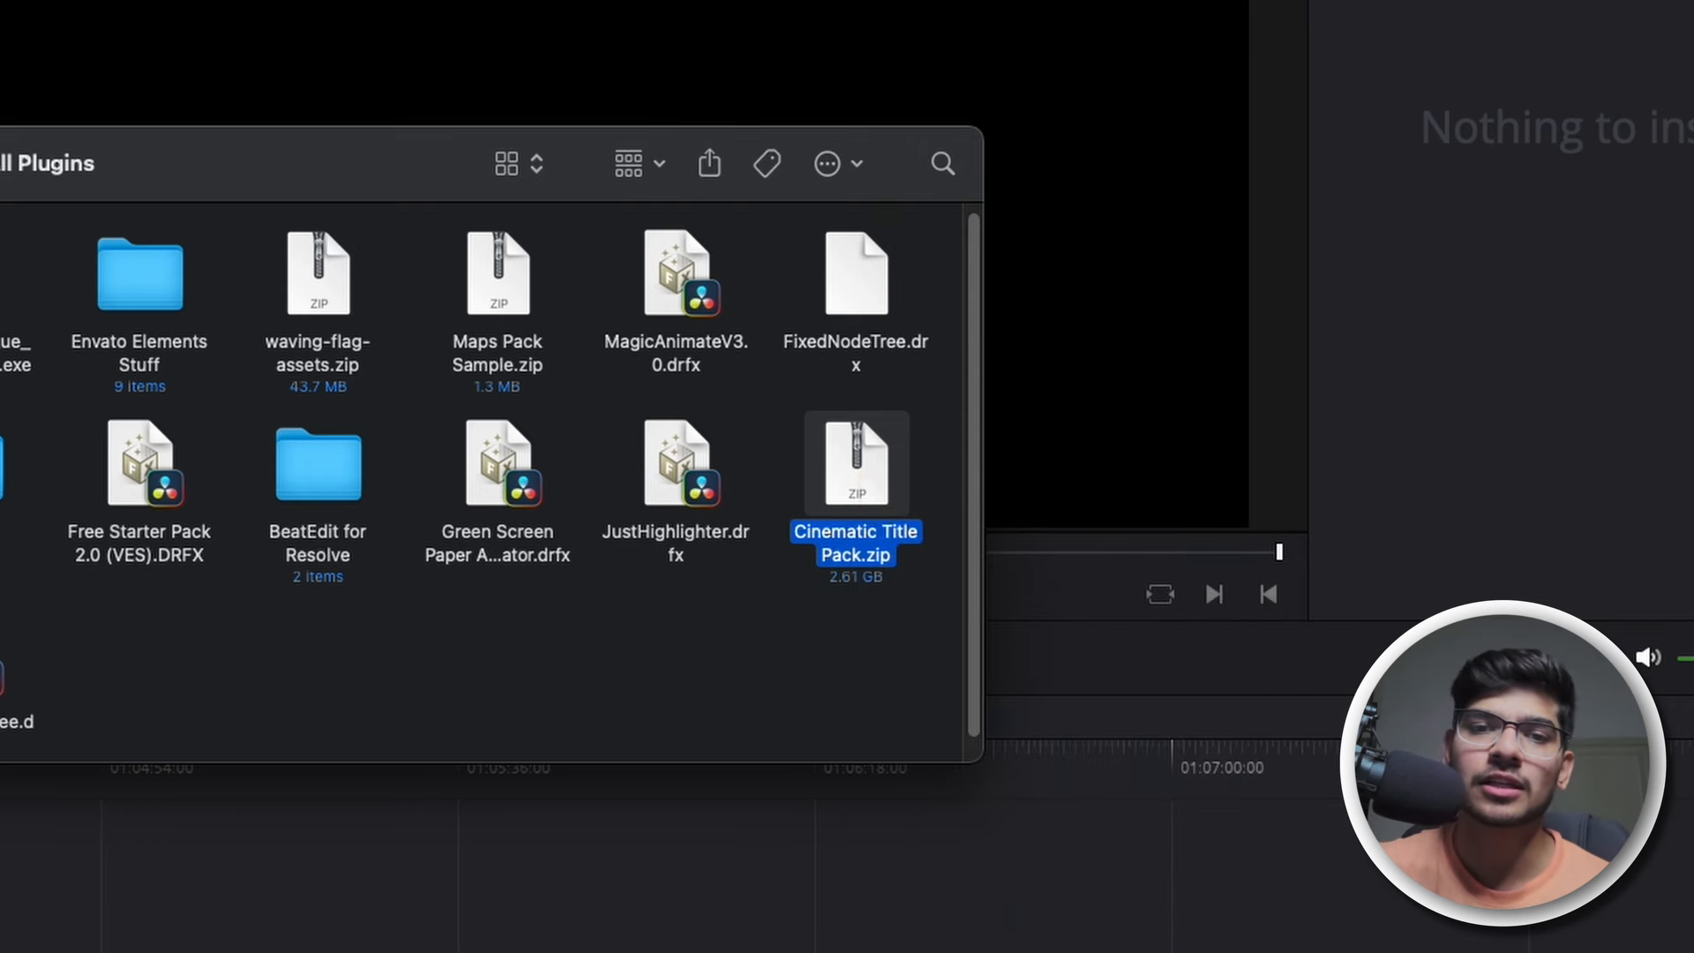
pyautogui.click(845, 625)
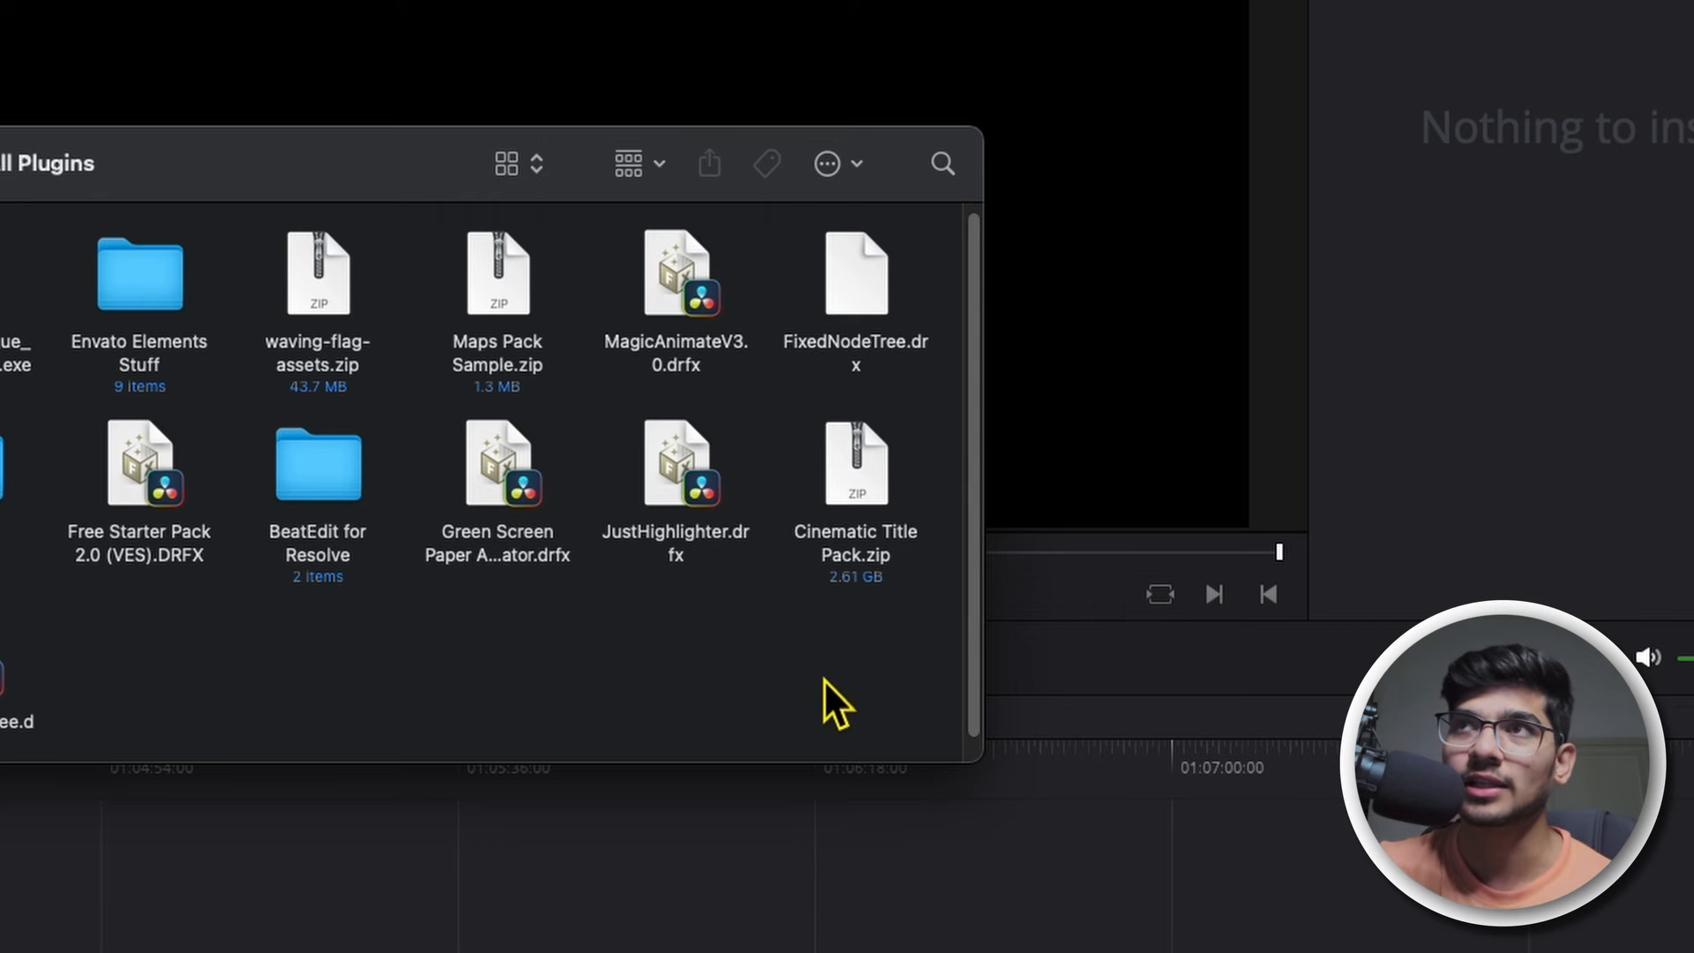
pyautogui.moveTo(823, 680); pyautogui.dragTo(903, 436)
pyautogui.click(922, 410)
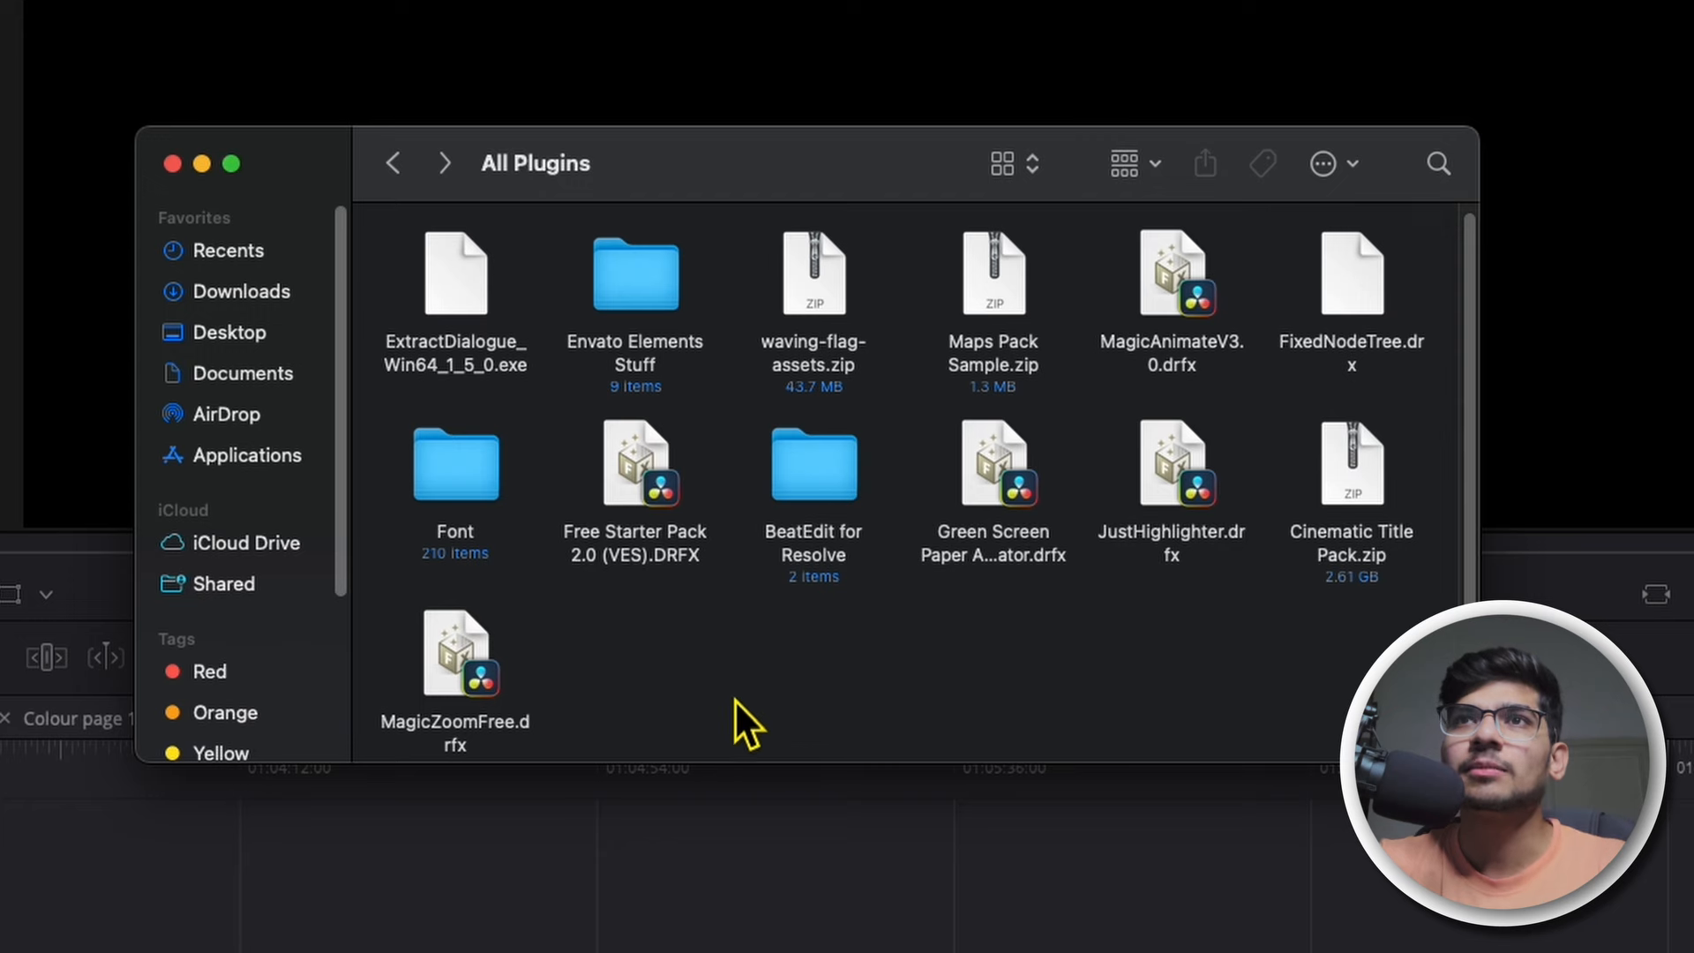
# Step: Start installing the Free Starter Pack 2.0 (VES).DRFX bundle in DaVinci Resolve and decline overwriting the existing bundle
pyautogui.moveTo(570, 411); pyautogui.dragTo(723, 595)
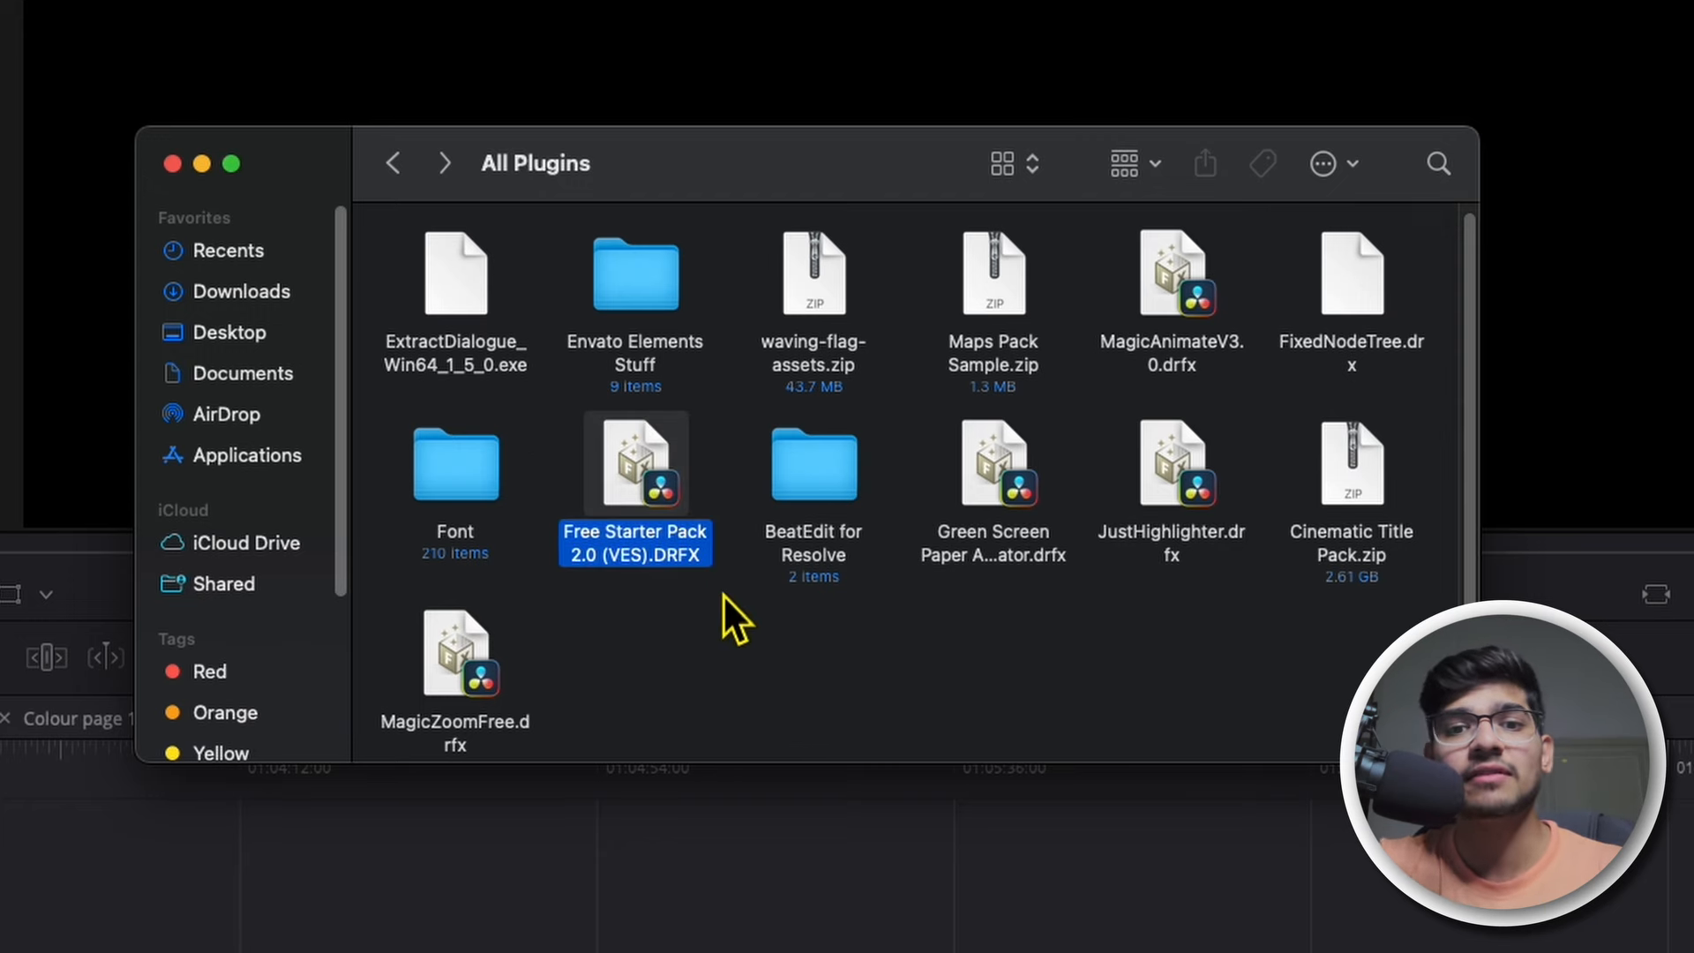
pyautogui.click(700, 675)
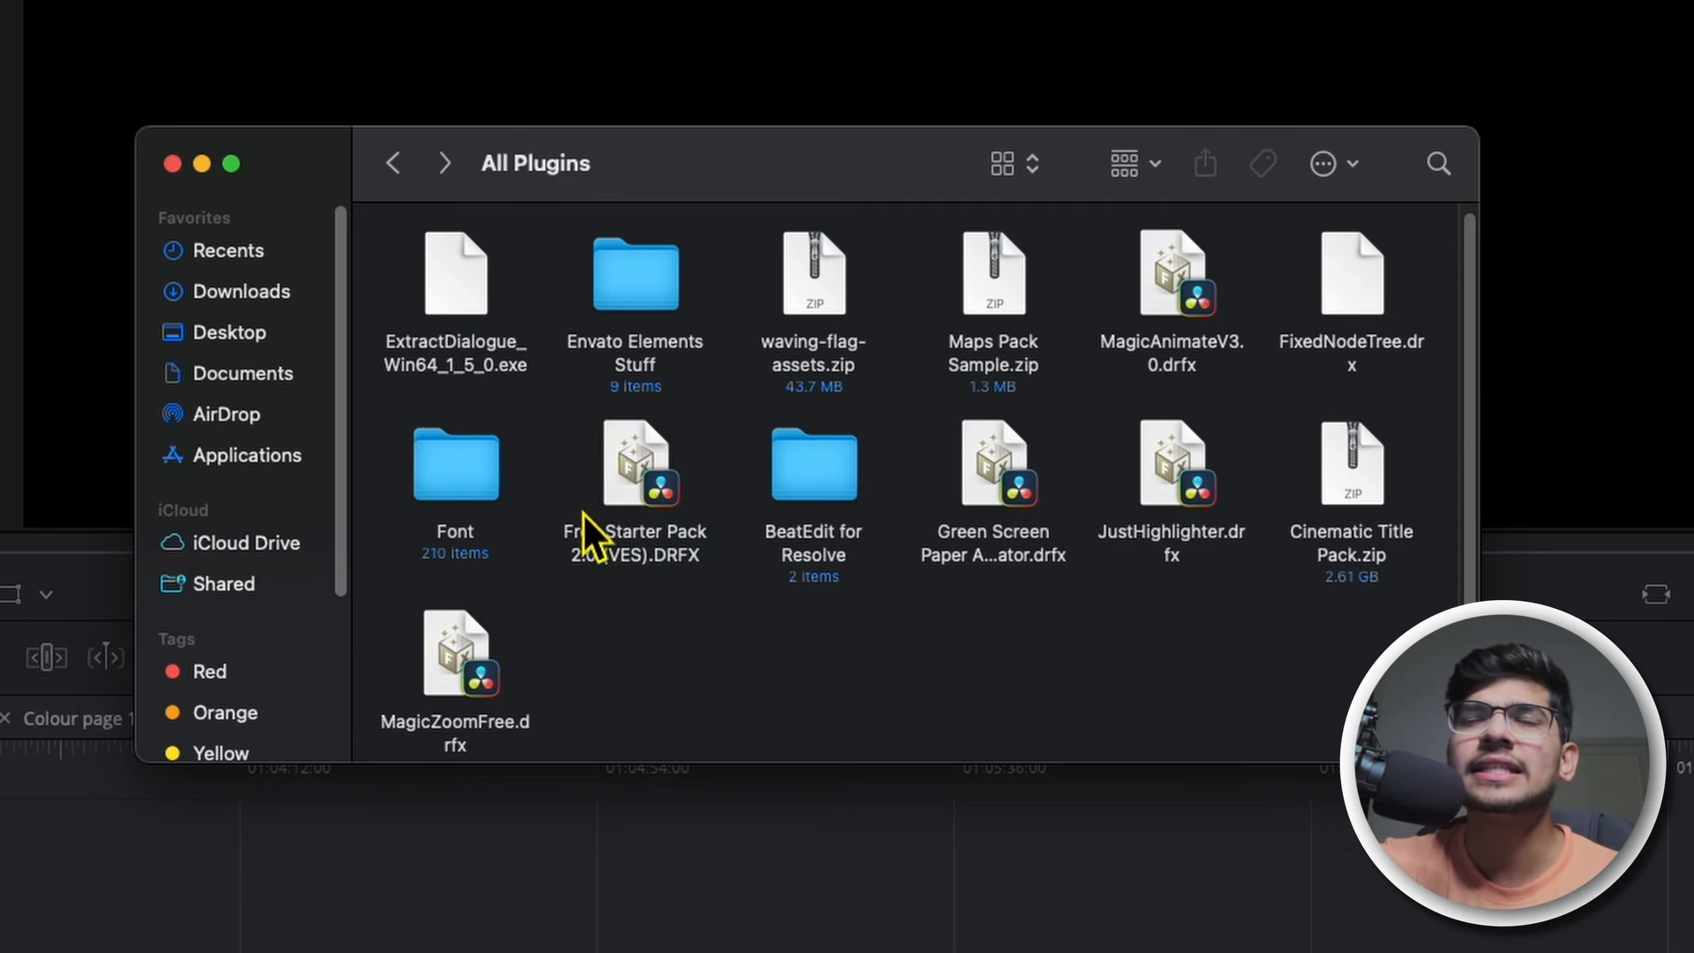
pyautogui.doubleClick(626, 489)
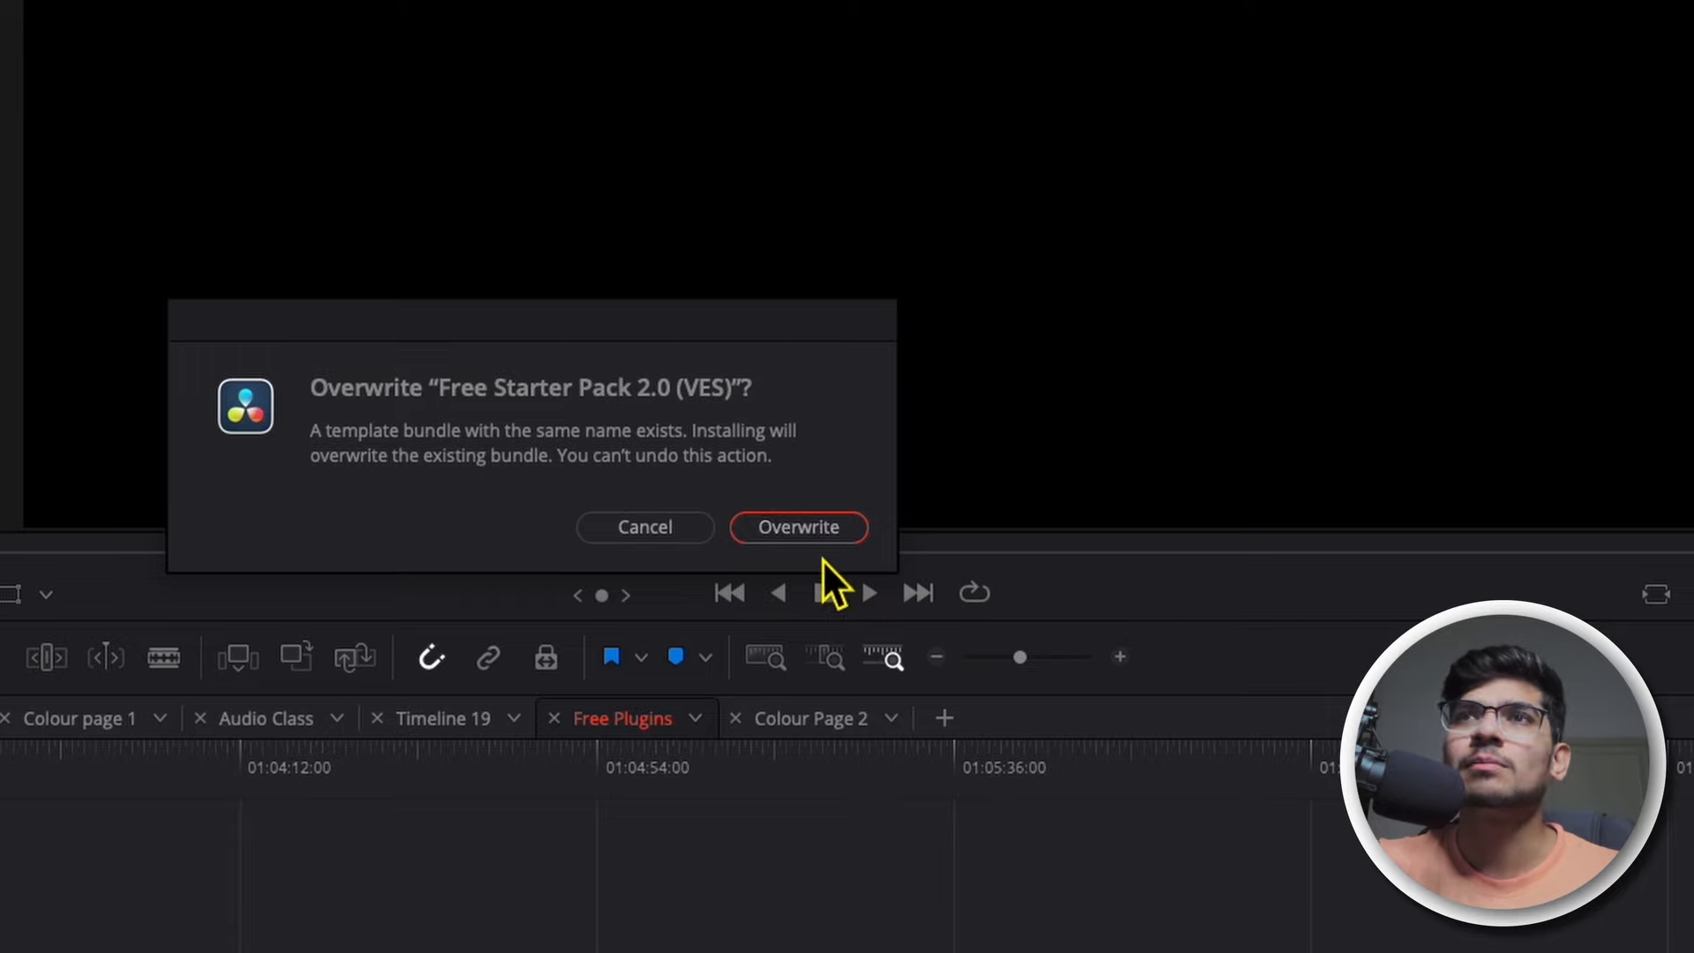
pyautogui.click(681, 536)
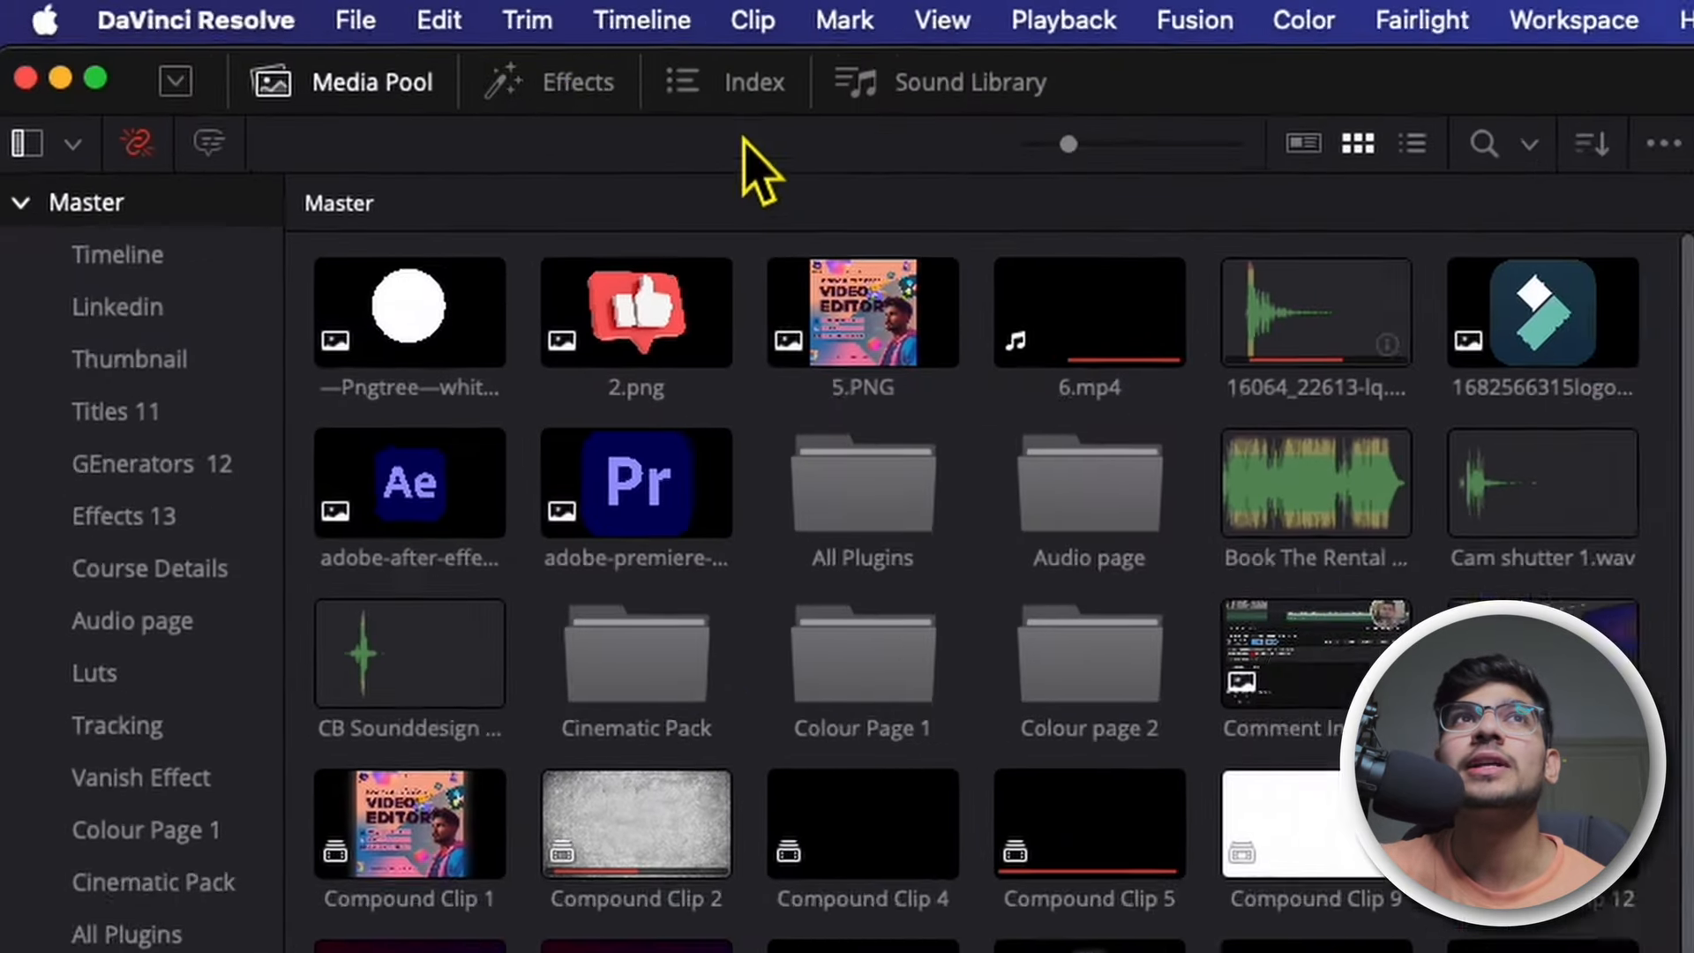
# Step: Find mShowtime Transition 03 among the video transitions and apply it to the cut between the two logo clips
pyautogui.click(565, 104)
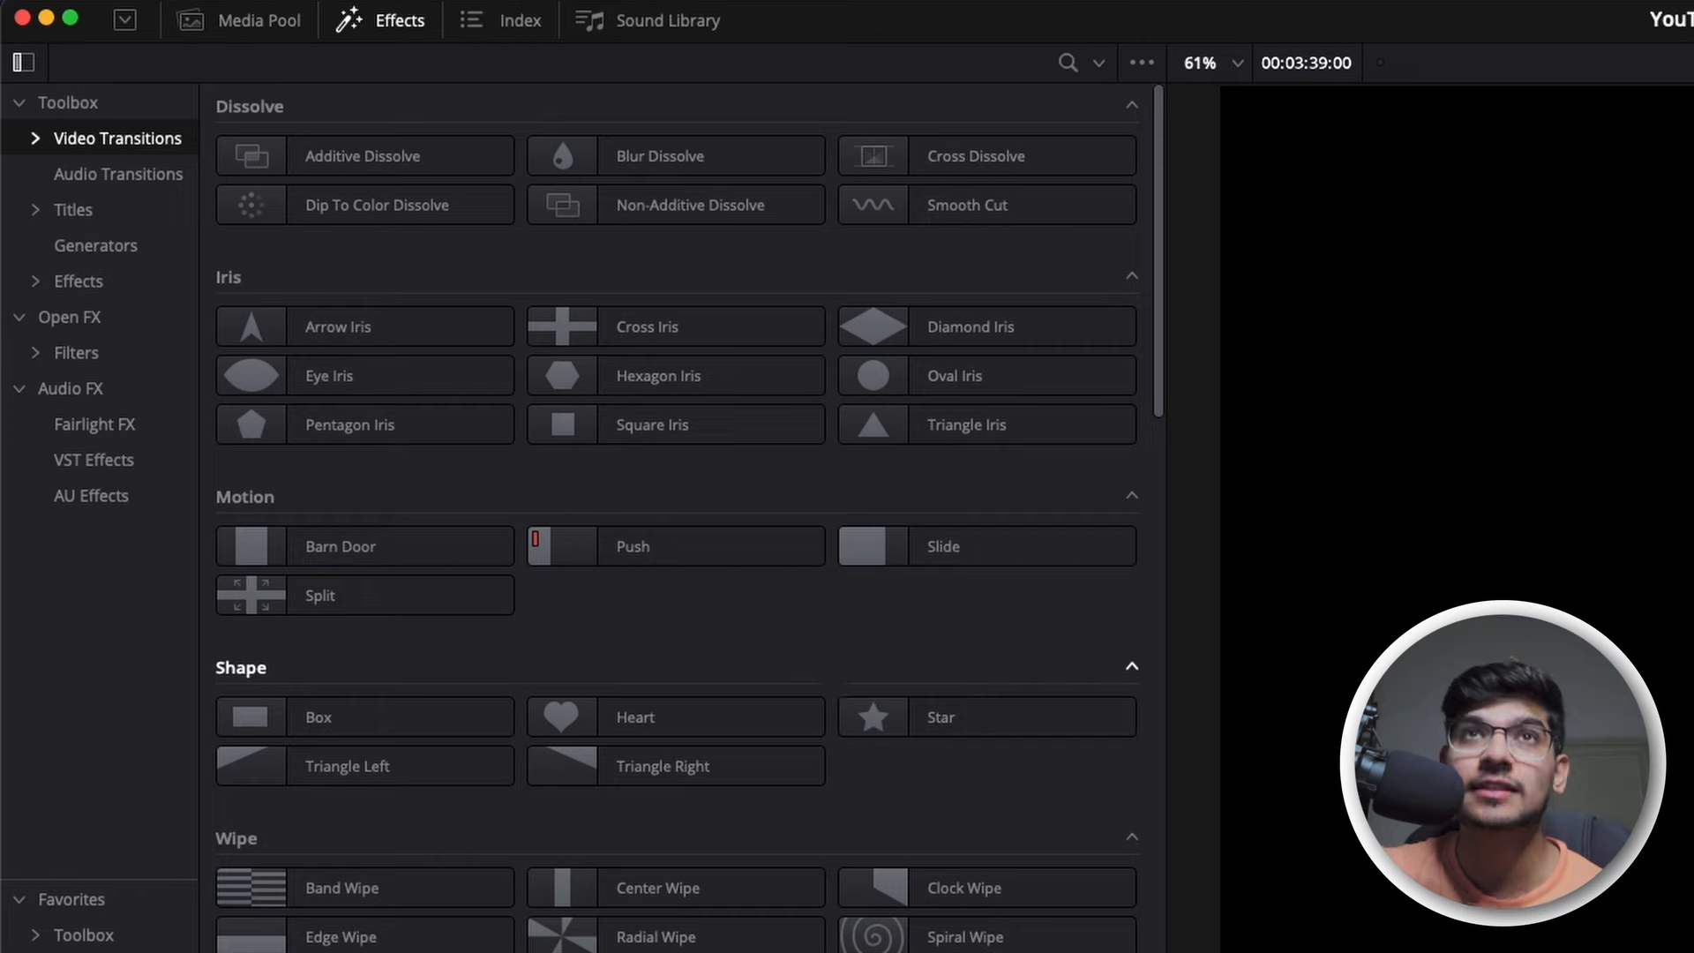
pyautogui.moveTo(1169, 420); pyautogui.dragTo(1157, 934)
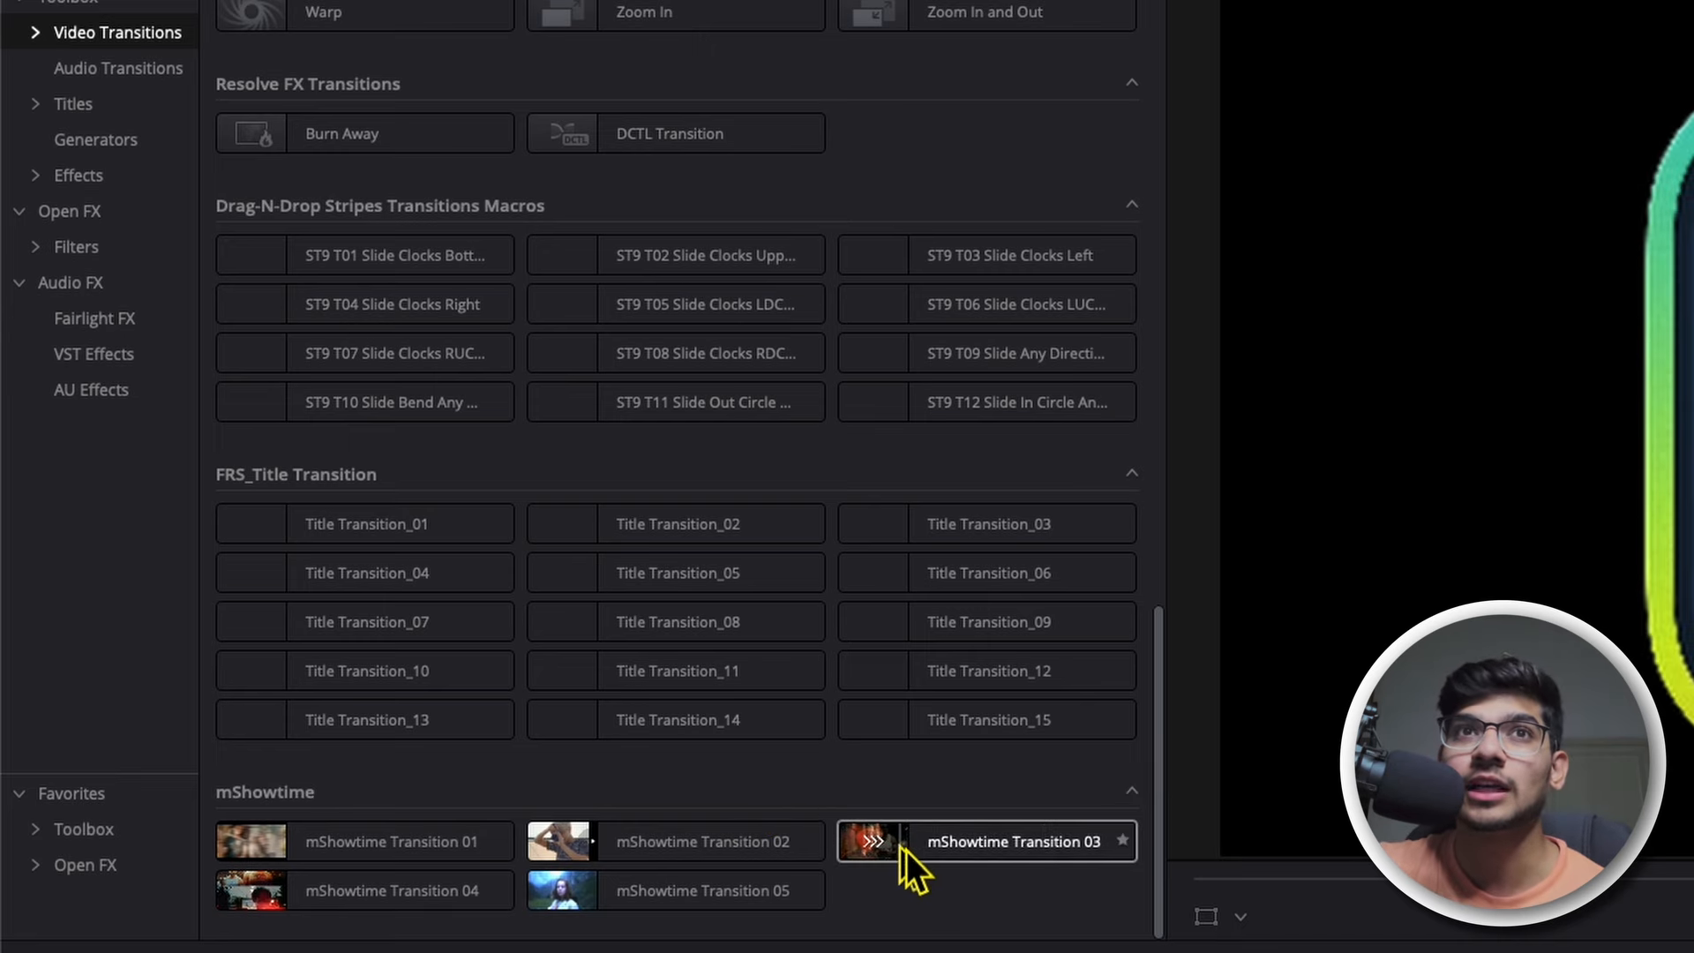
pyautogui.moveTo(887, 850); pyautogui.dragTo(933, 670)
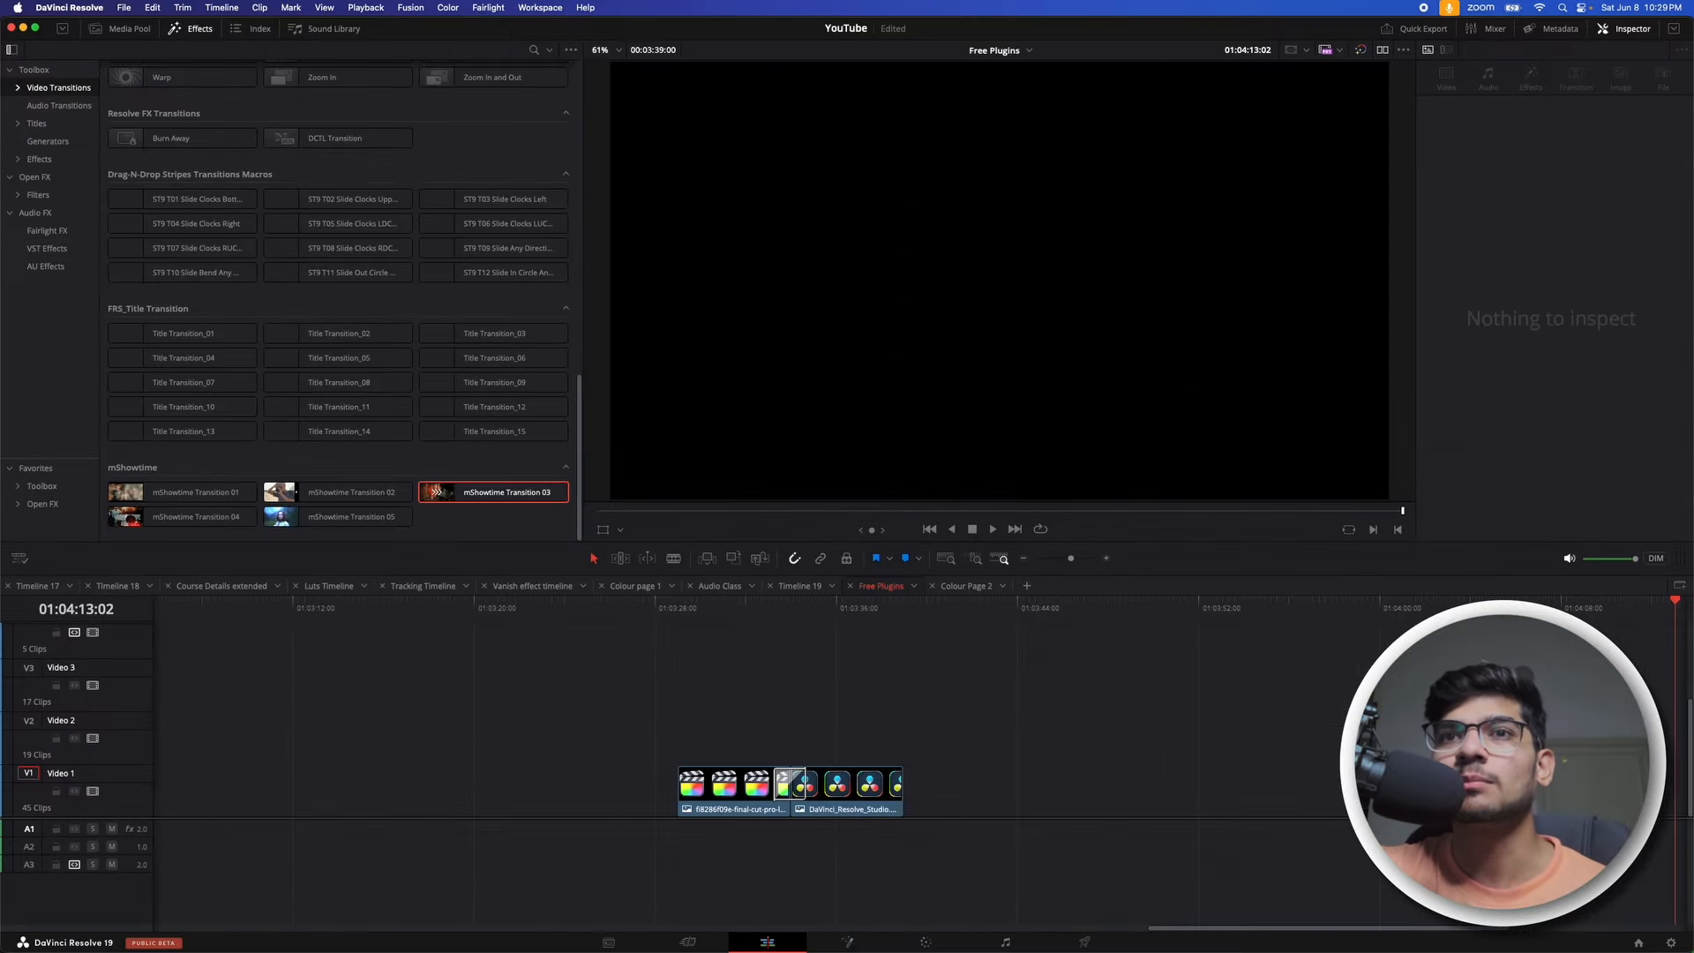
# Step: Play back the transition between the Final Cut Pro and DaVinci Resolve logo clips twice to check its effect
pyautogui.click(868, 269)
pyautogui.press('space')
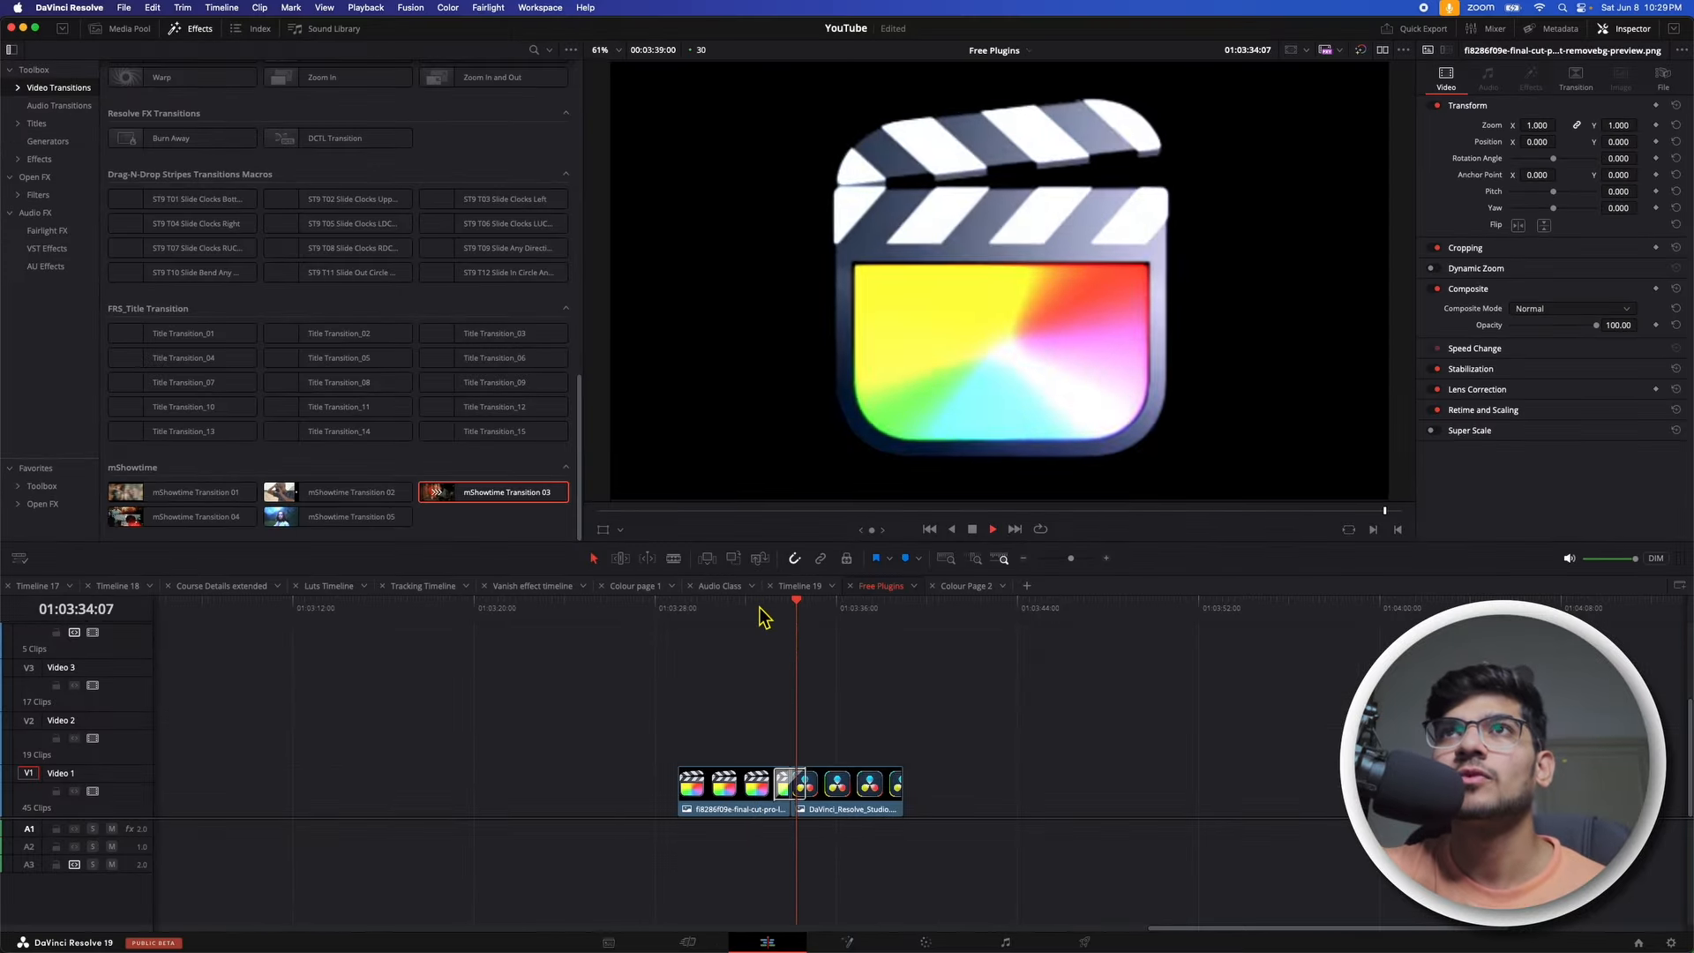
pyautogui.press('space')
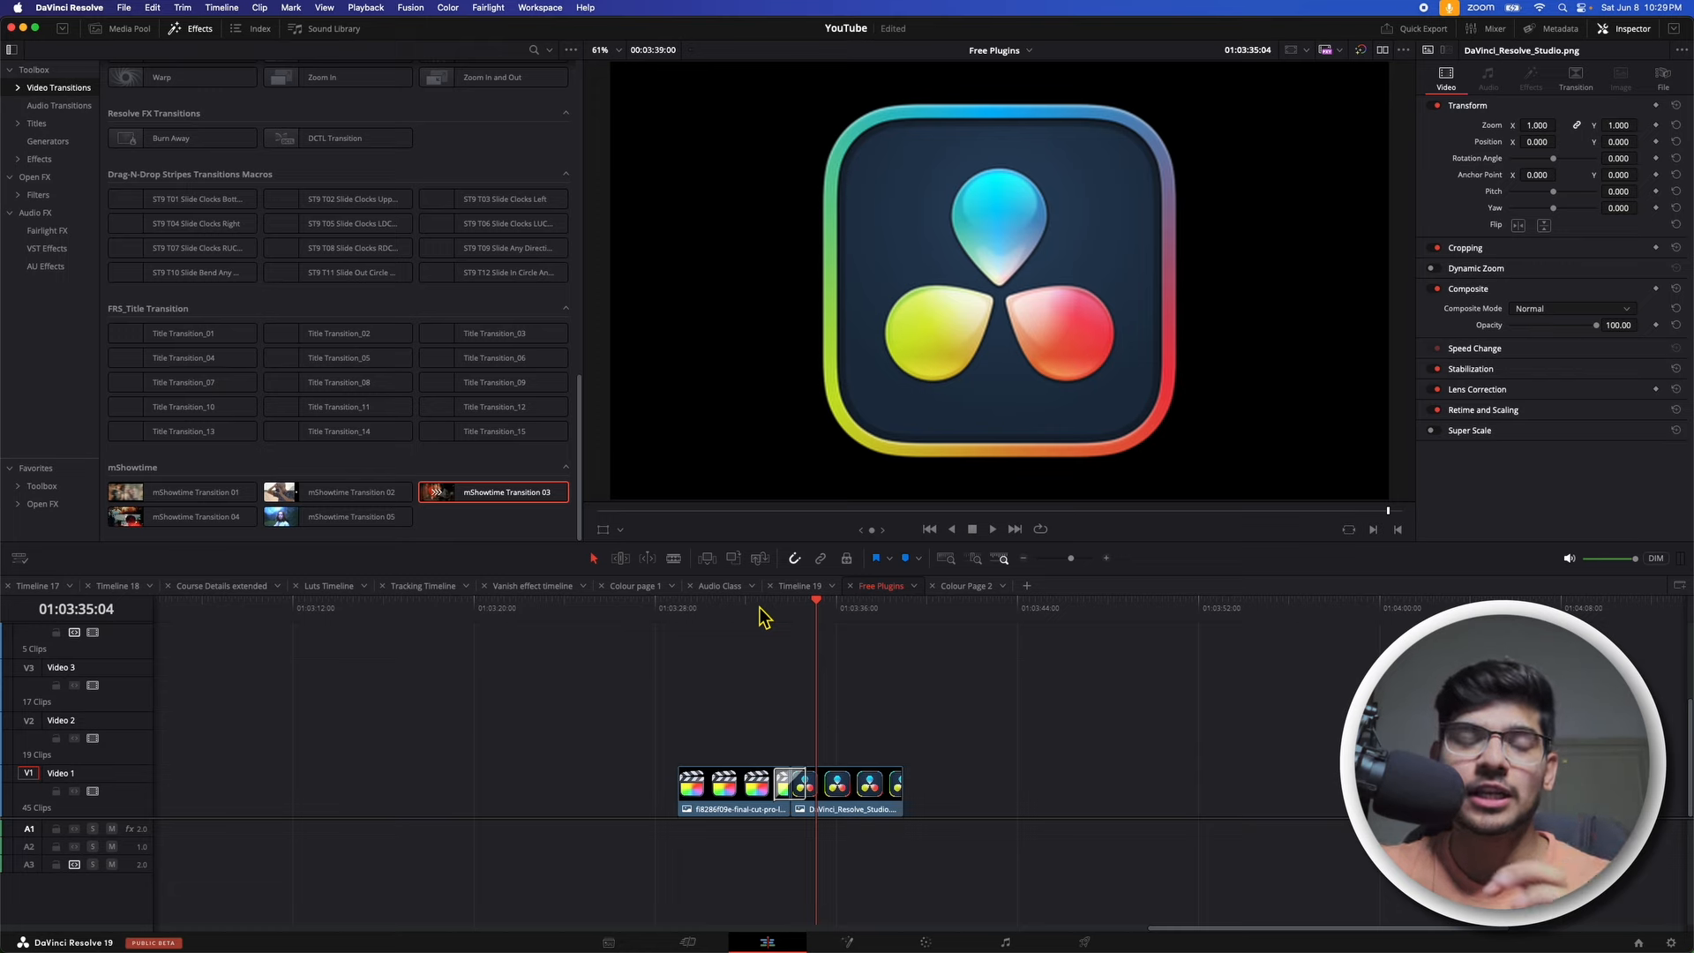
pyautogui.scroll(3, 791, 738)
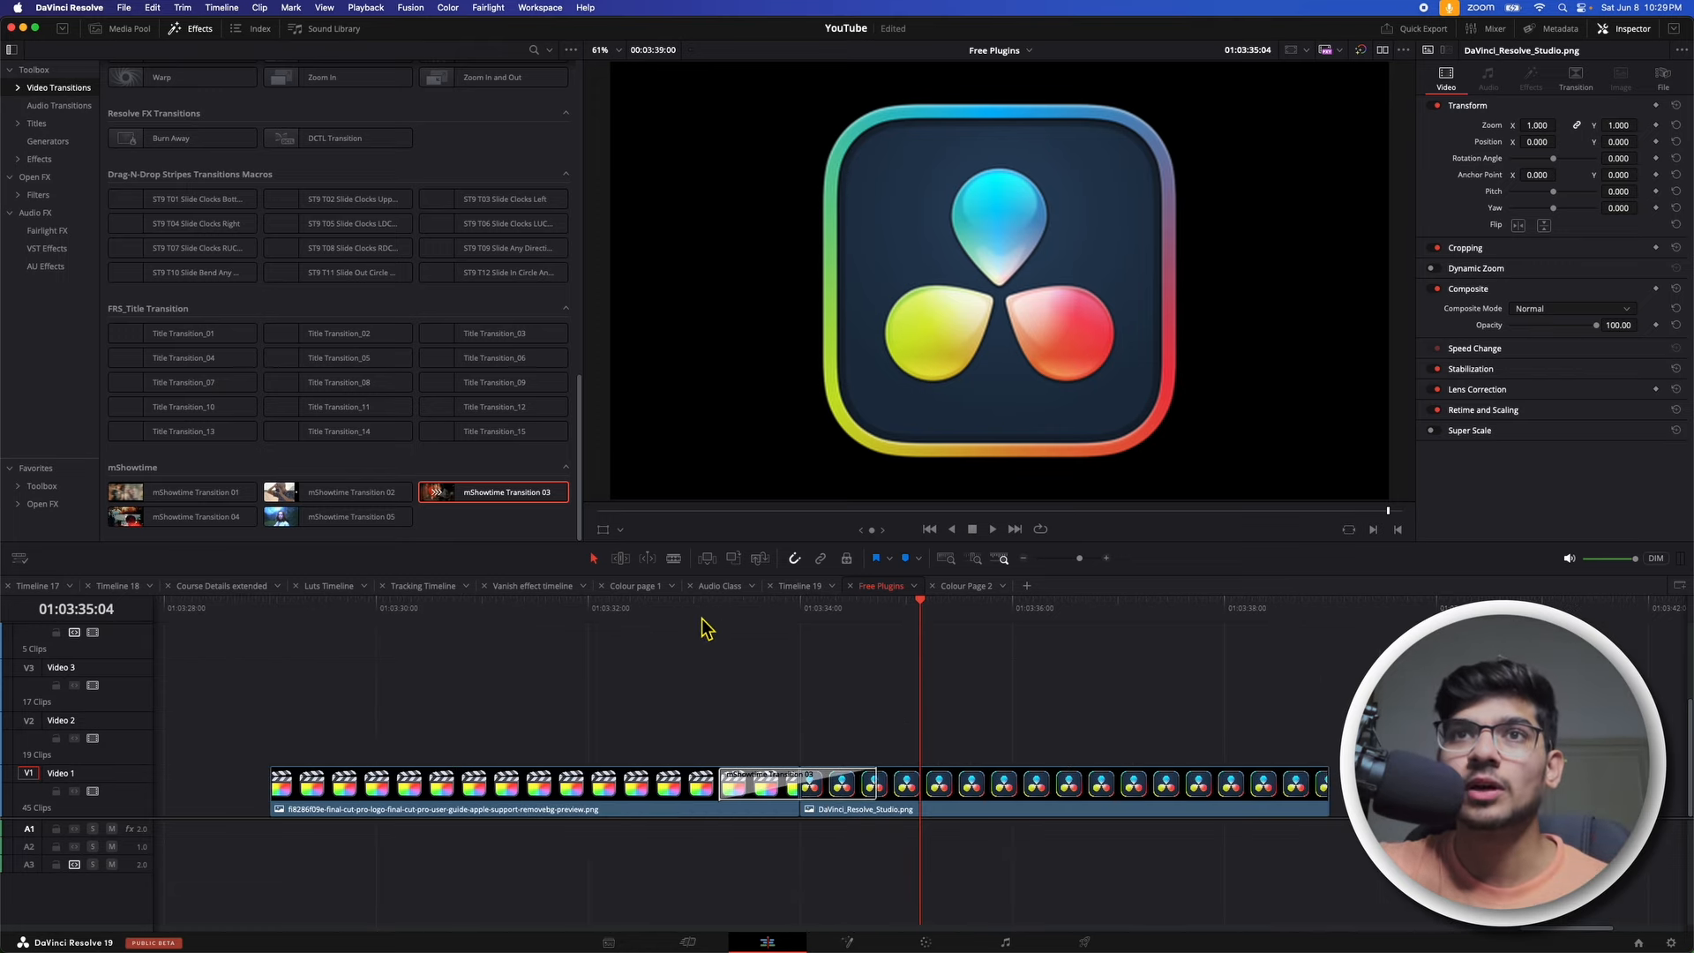
pyautogui.click(704, 612)
pyautogui.press('space')
pyautogui.press('space')
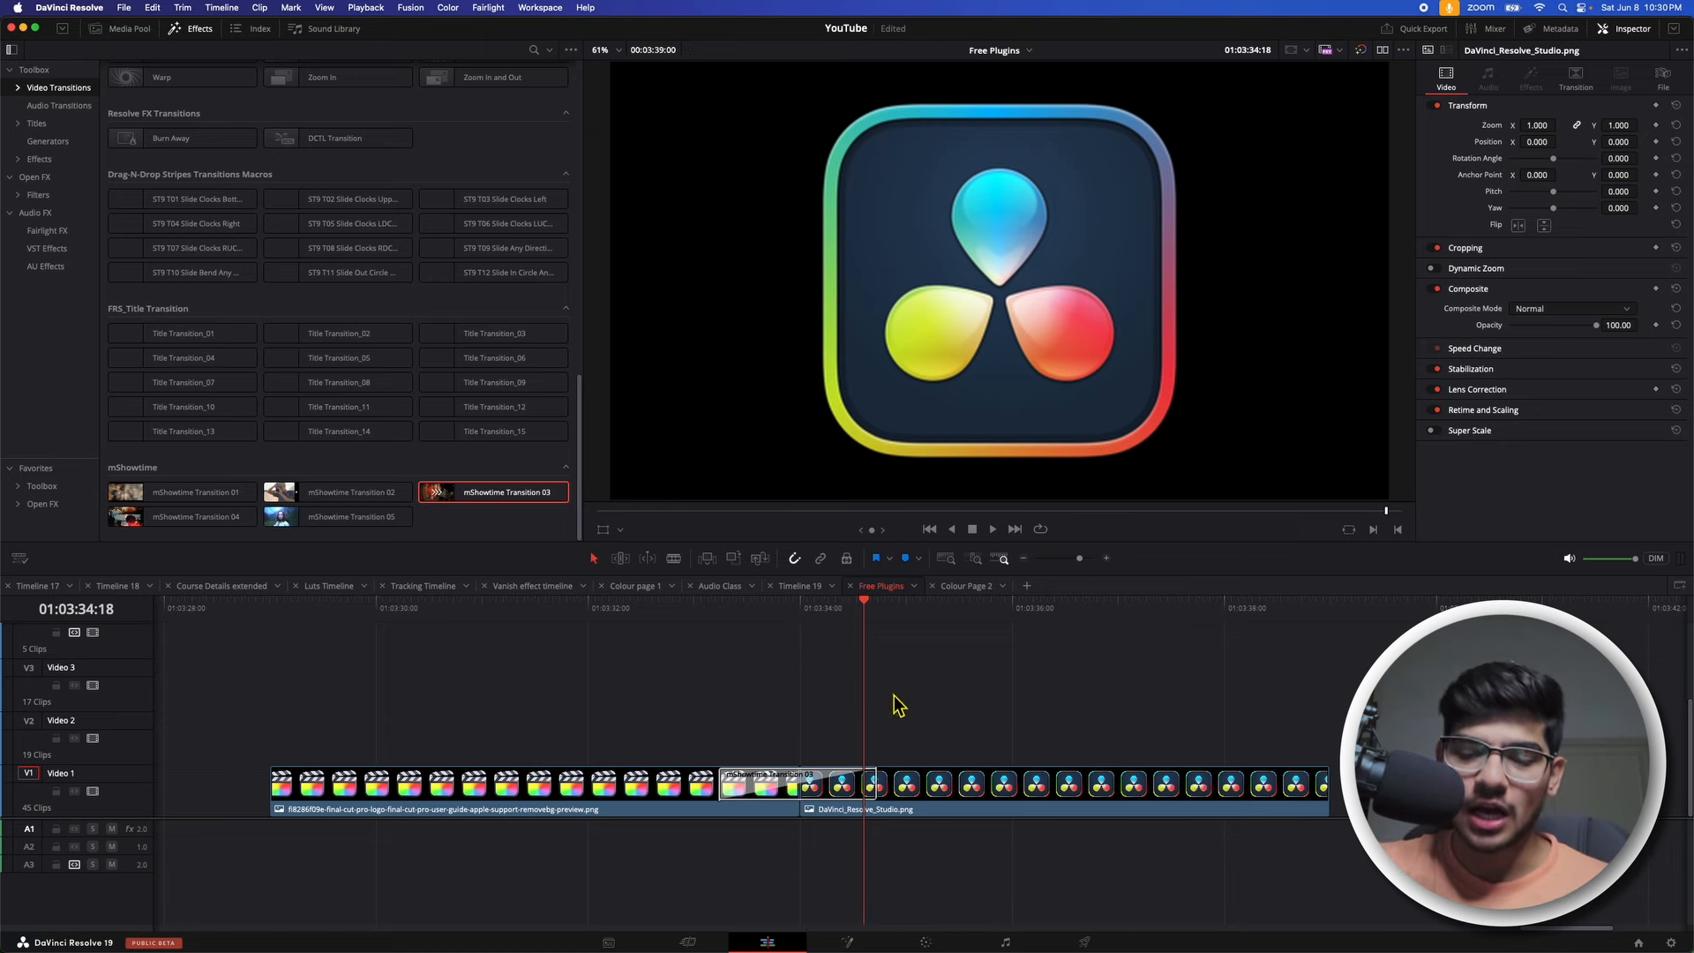
# Step: Replace the transition between the two logo clips with mShowtime Transition 05
pyautogui.scroll(-5, 899, 706)
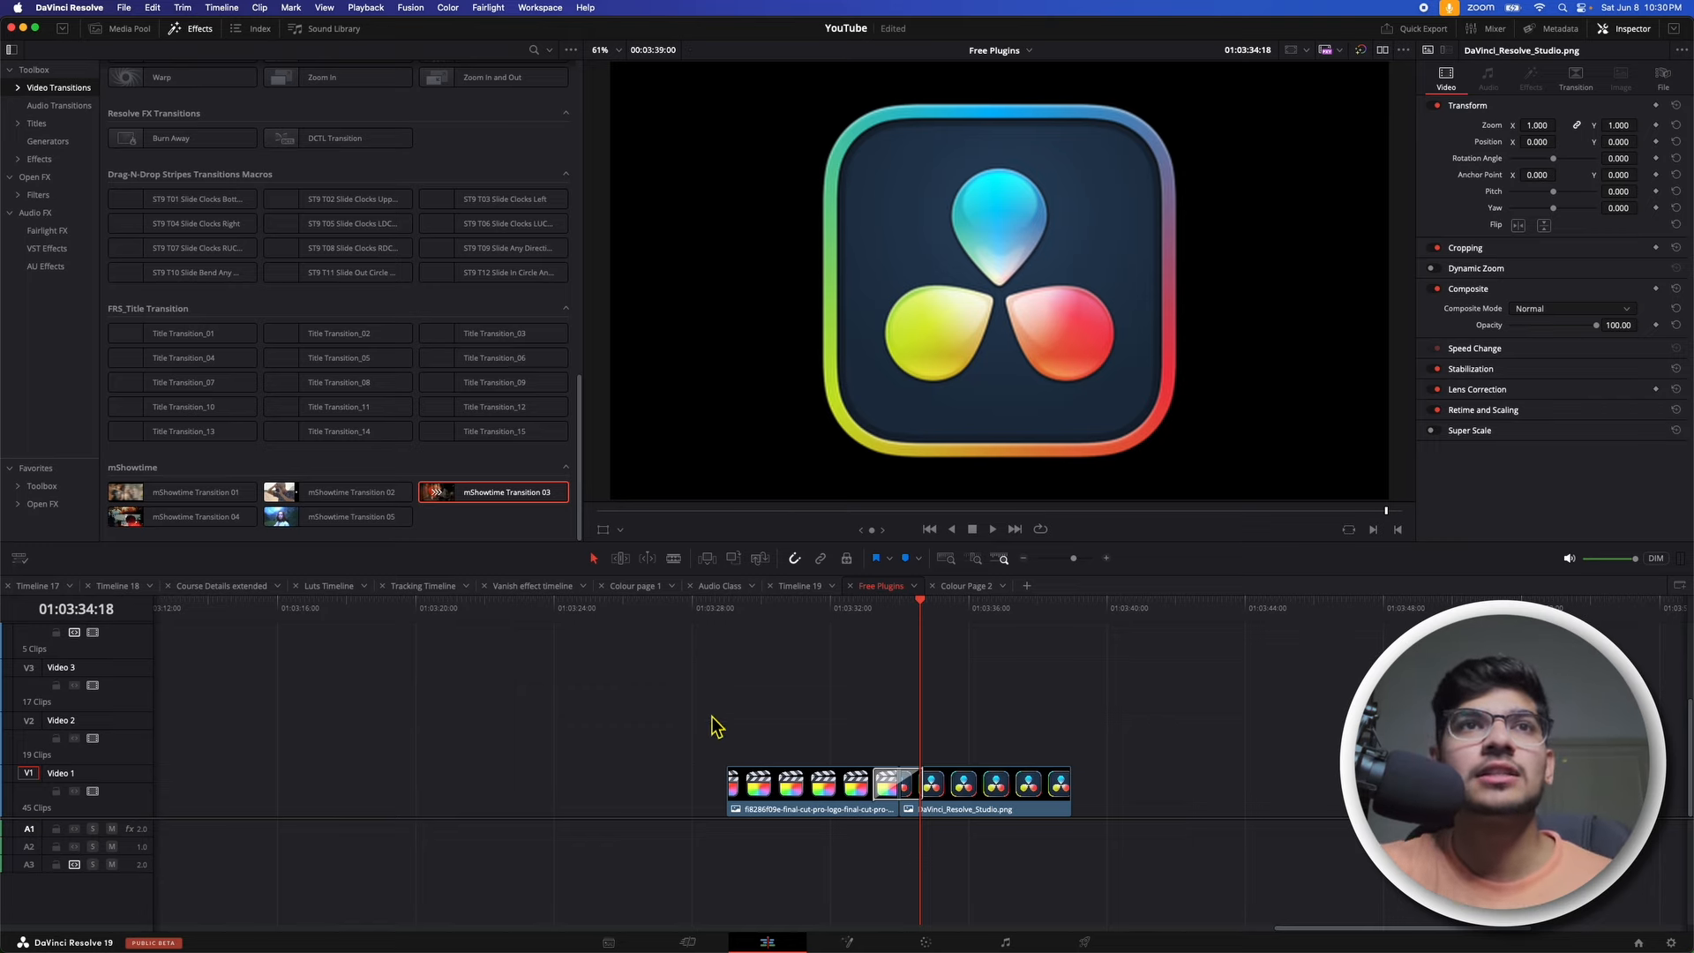
pyautogui.moveTo(286, 523); pyautogui.dragTo(857, 610)
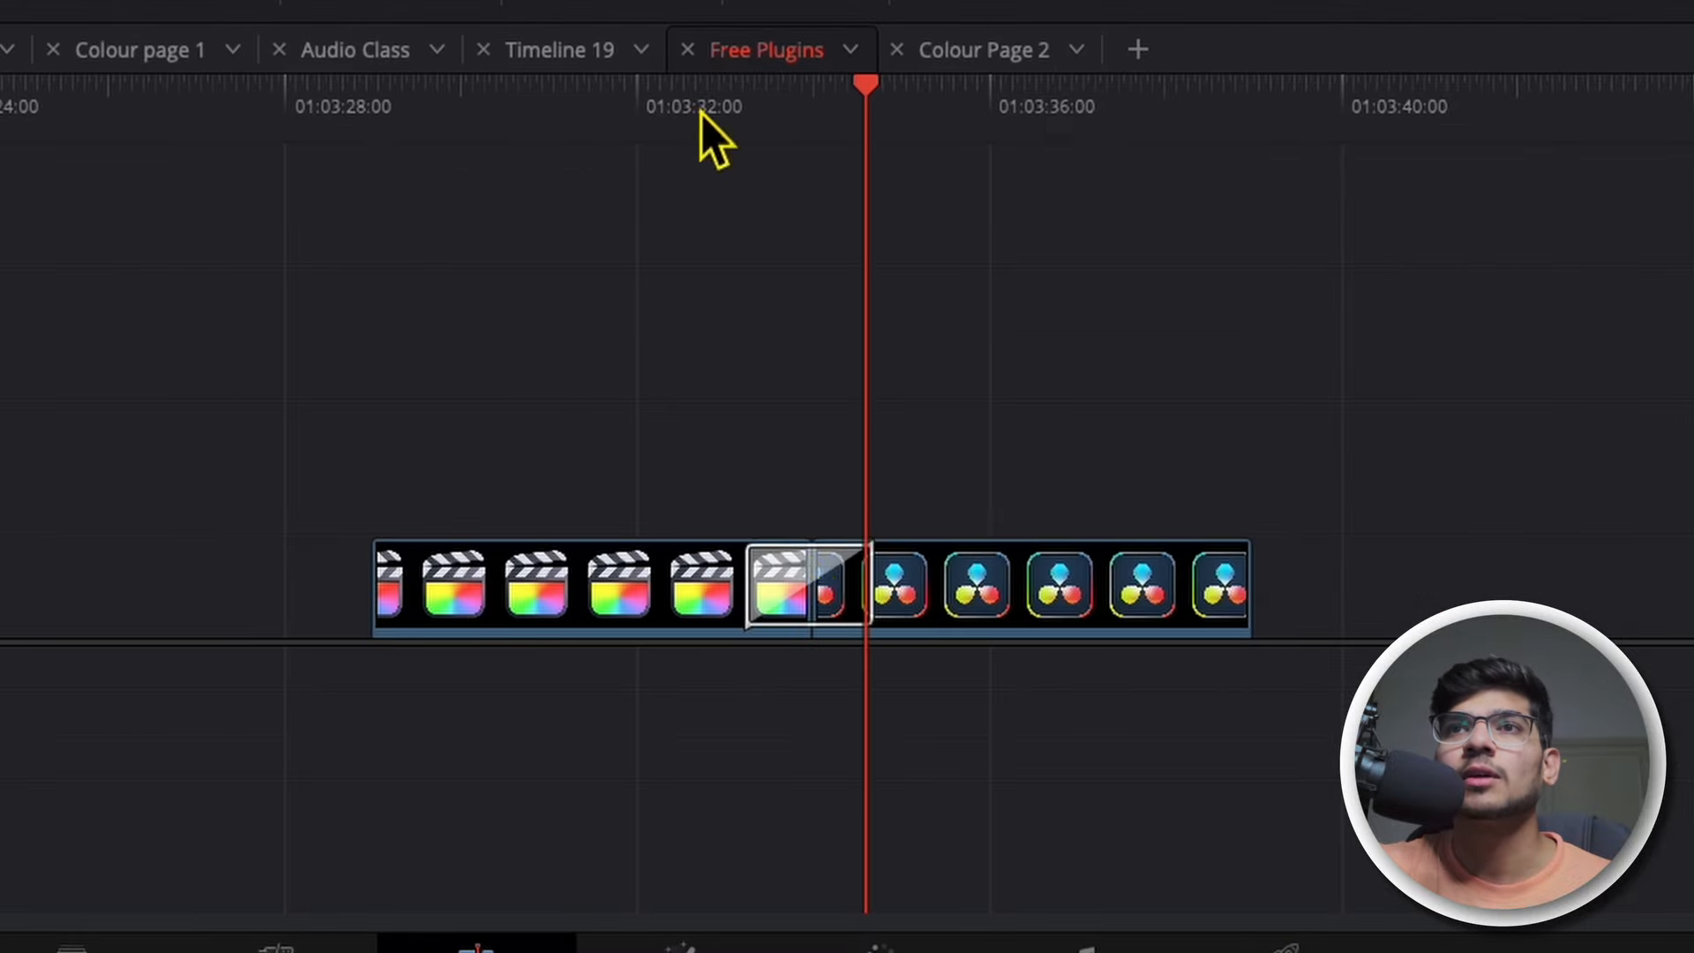
# Step: Play back the mShowtime Transition 05 between the two logo clips to check its effect
pyautogui.click(700, 113)
pyautogui.press('space')
pyautogui.press('space')
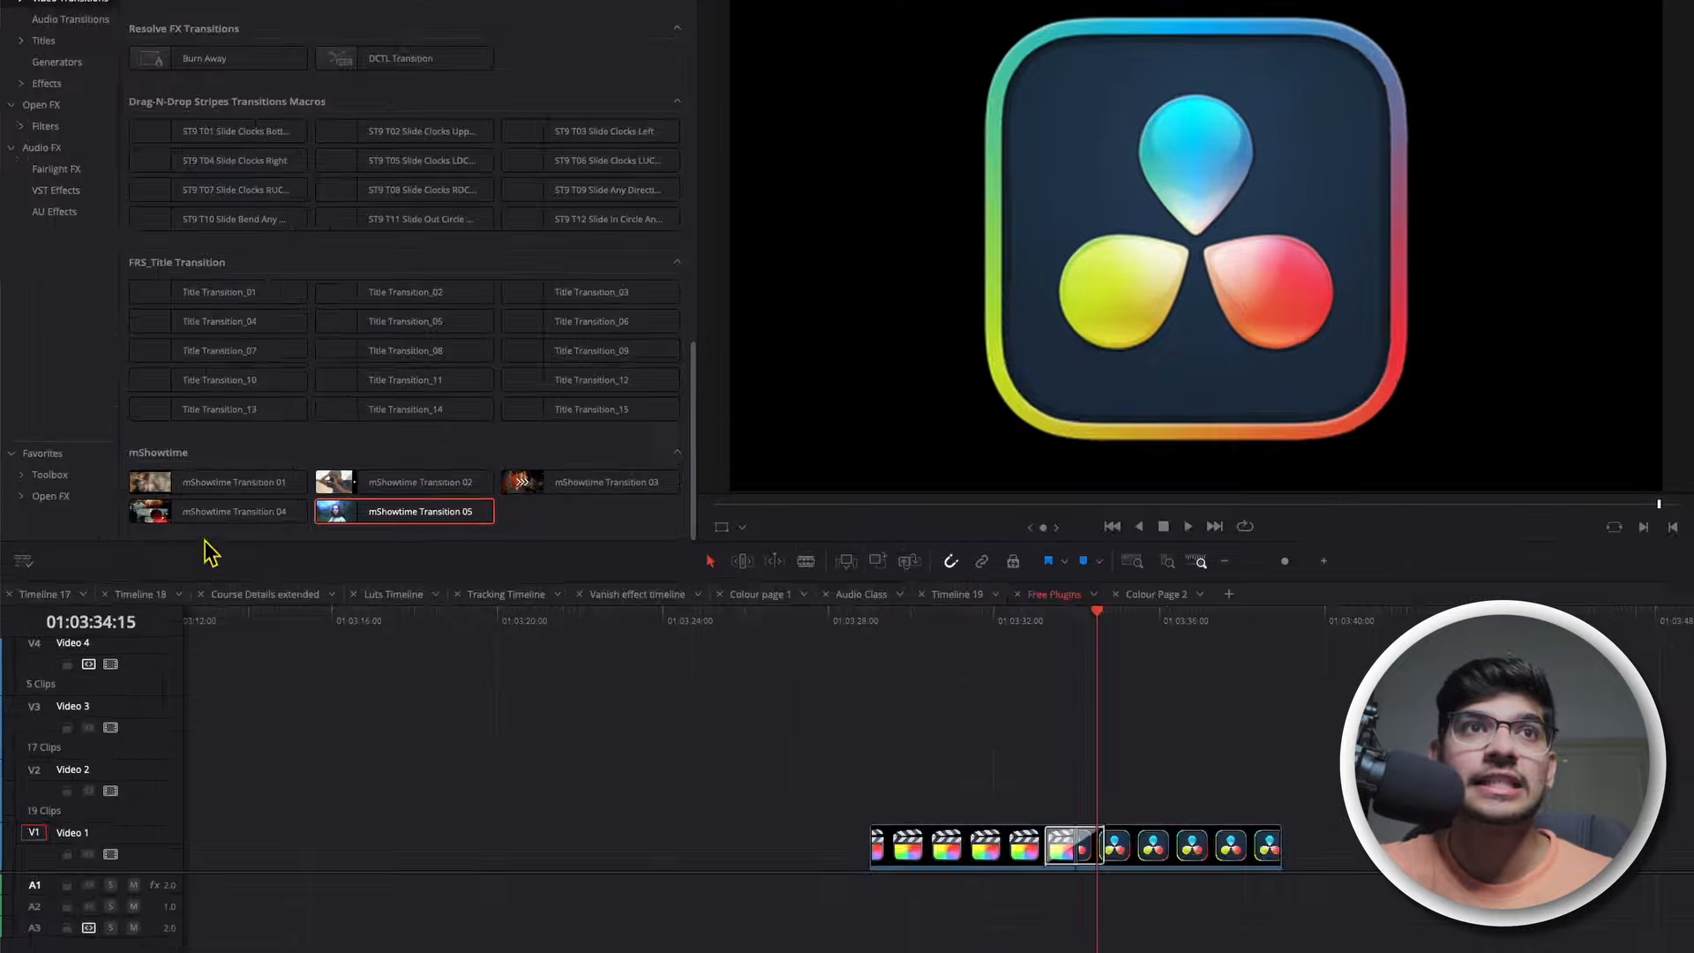
# Step: Replace the transition between the two logo clips with mShowtime Transition 04 and play it back
pyautogui.moveTo(143, 522); pyautogui.dragTo(836, 612)
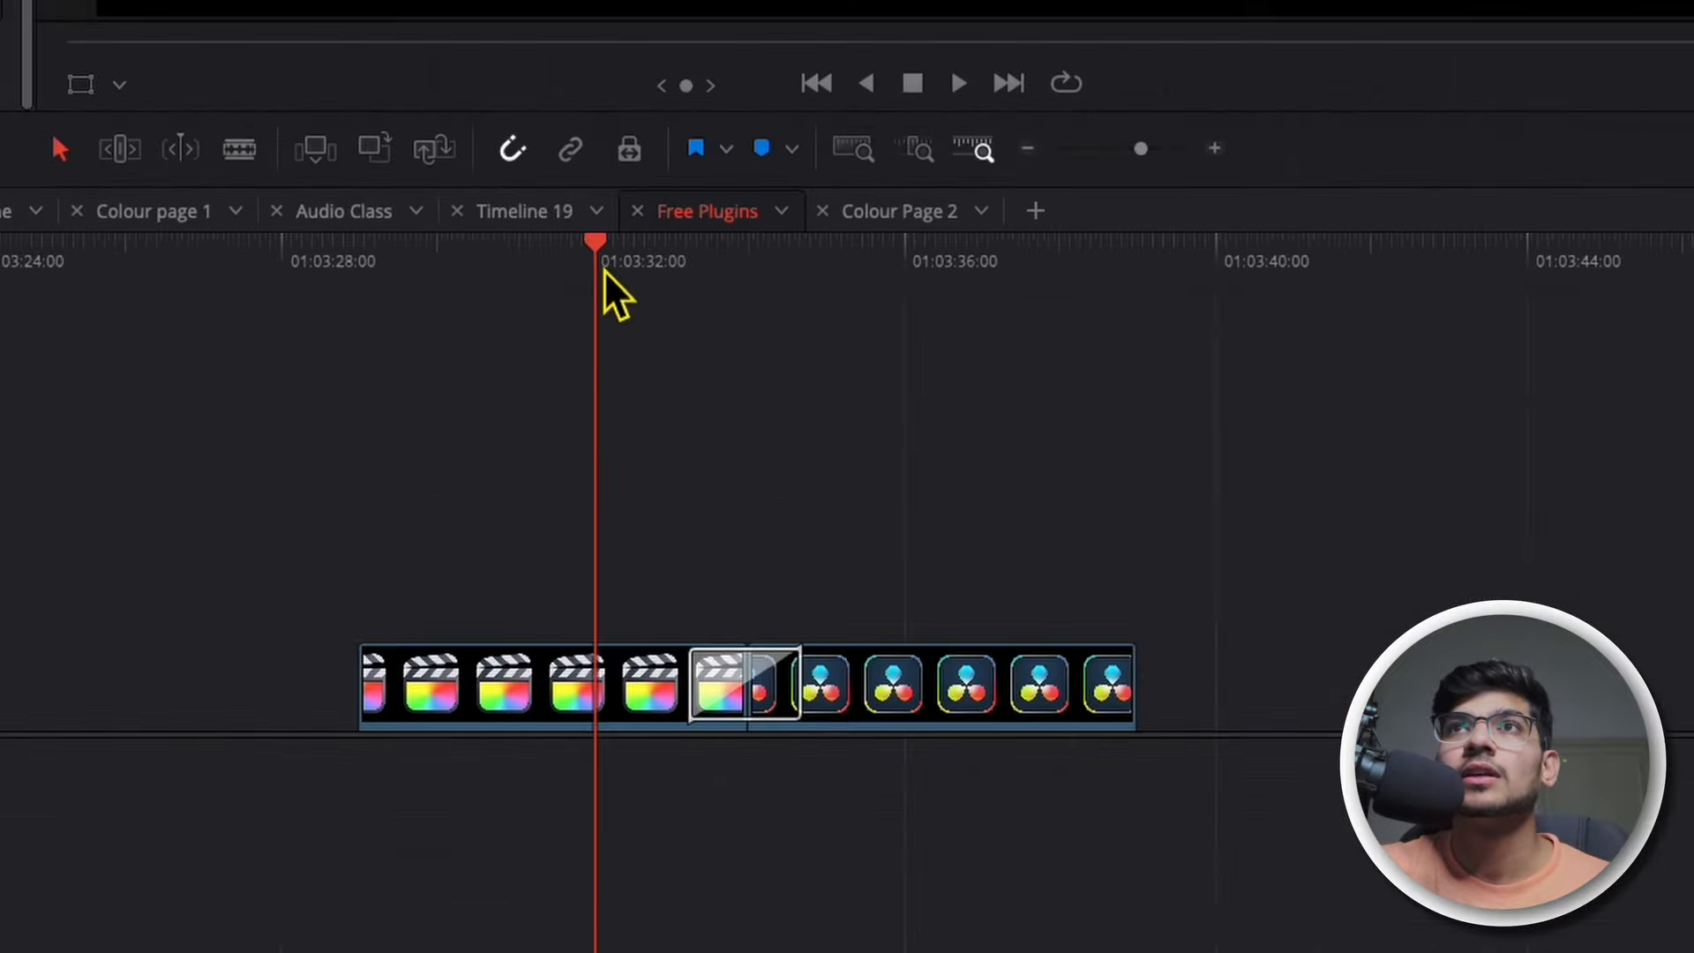
pyautogui.press('space')
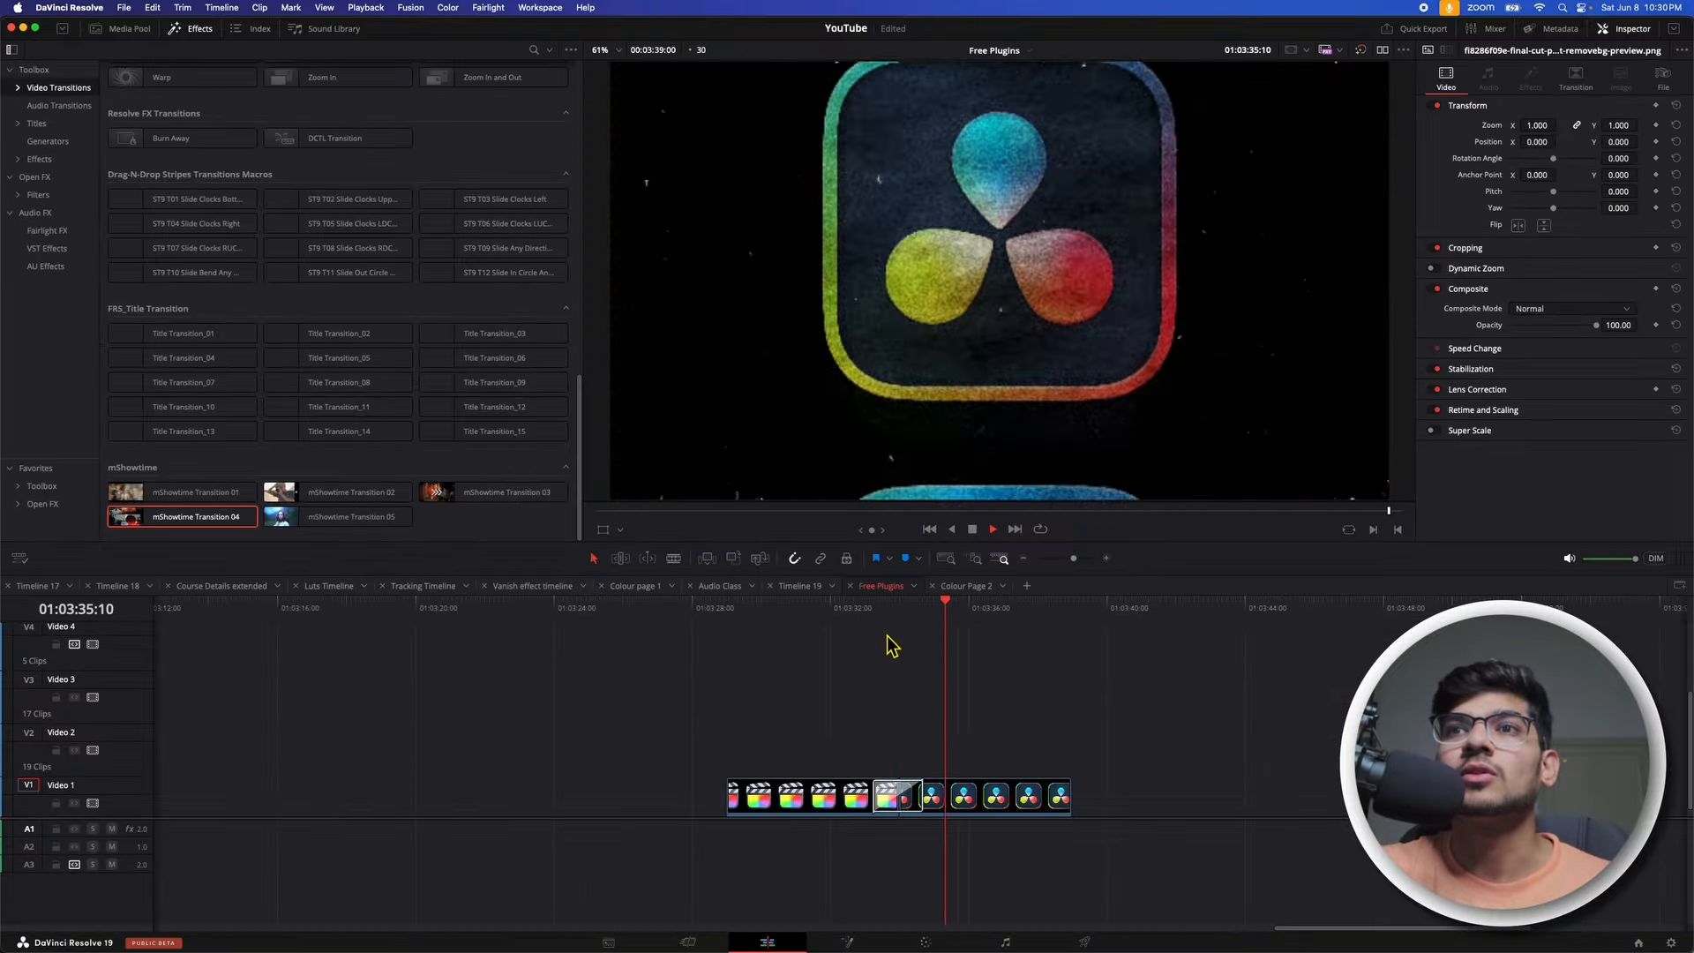
pyautogui.press('space')
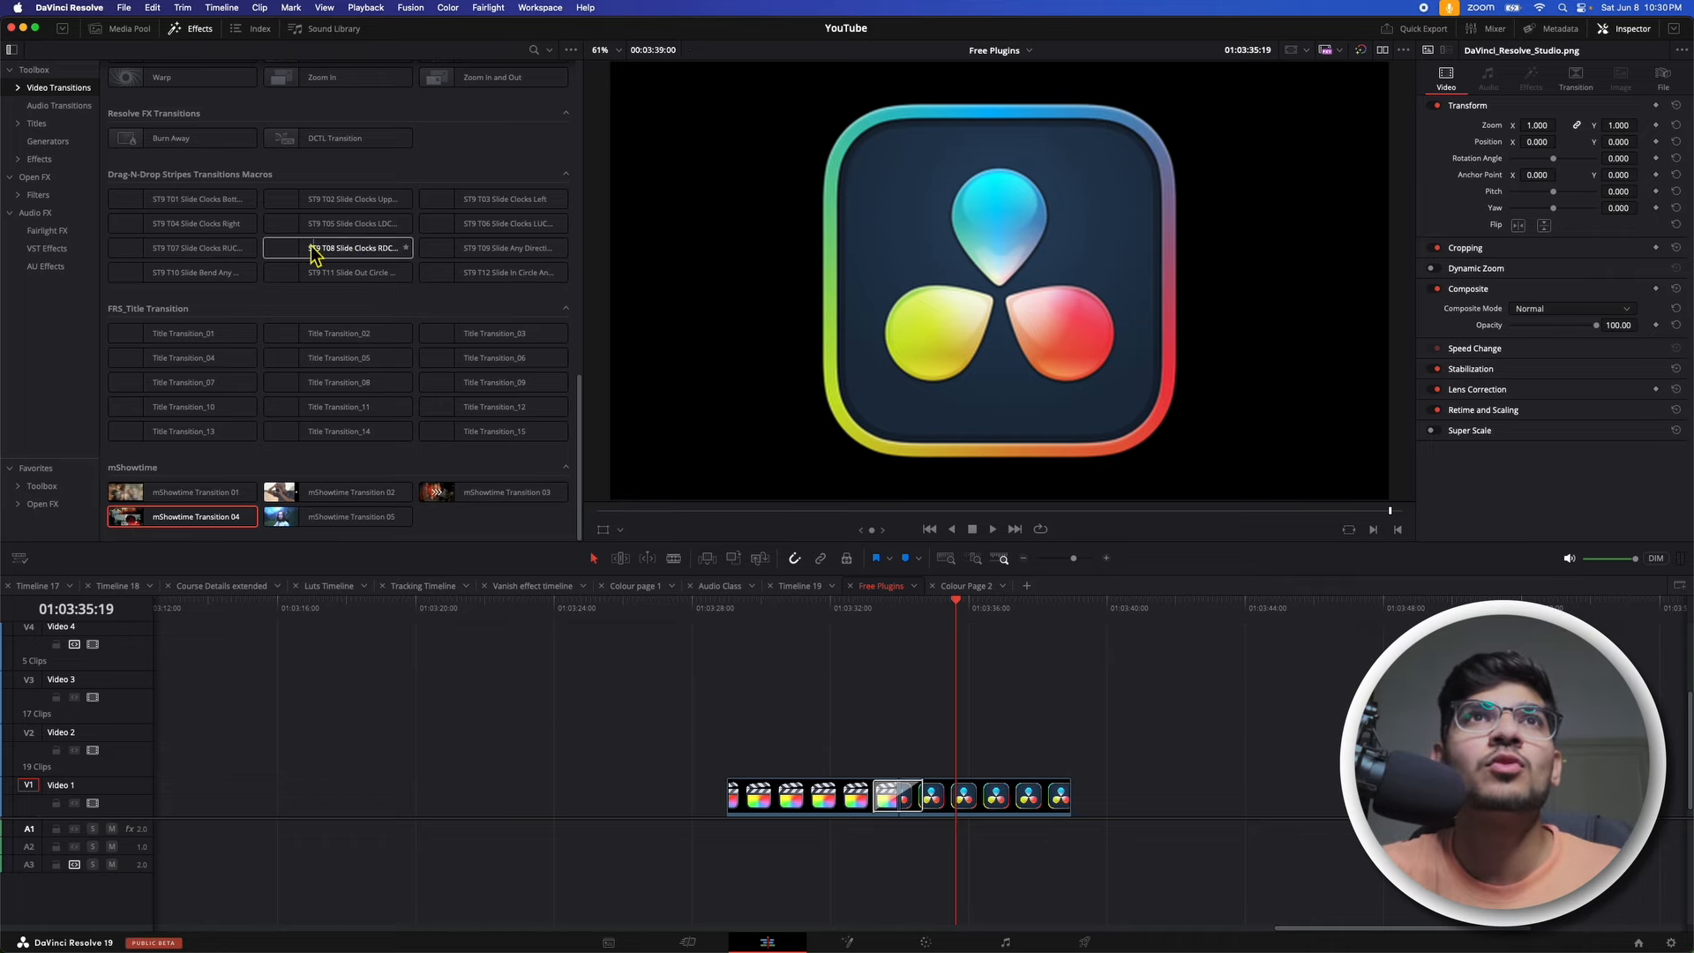
# Step: Replace the transition between the two logo clips with ST9 T04 Slide Clocks Right and play it back twice
pyautogui.moveTo(136, 232); pyautogui.dragTo(887, 799)
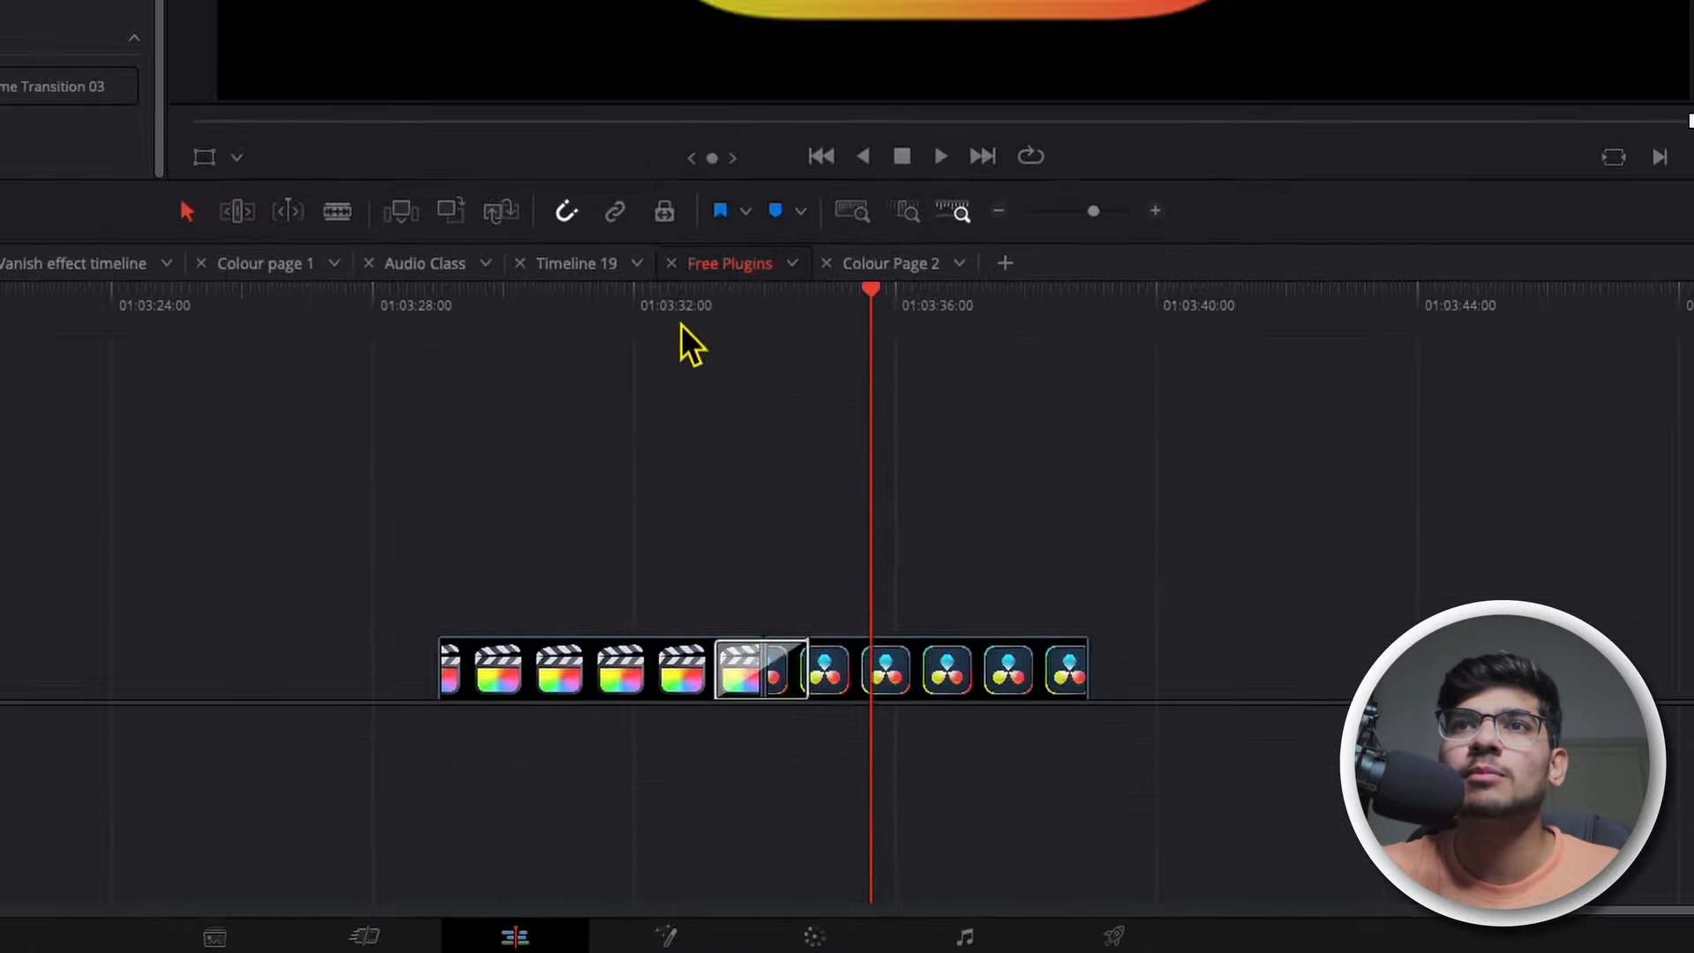
pyautogui.click(494, 12)
pyautogui.press('space')
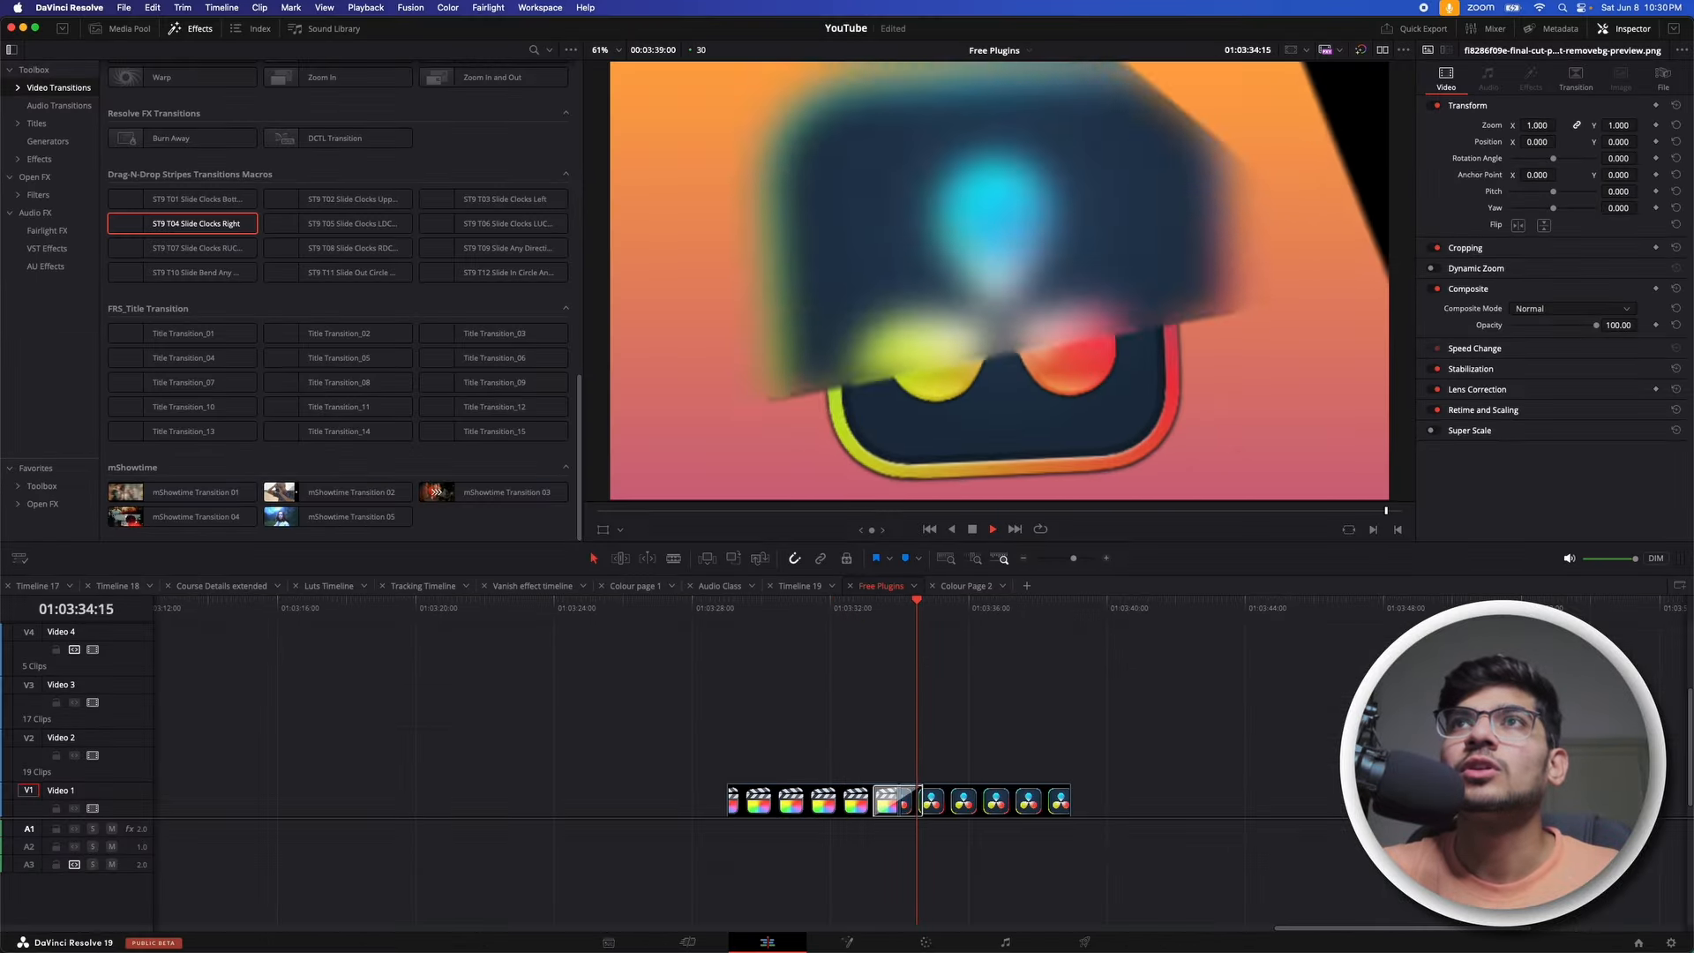
pyautogui.press('space')
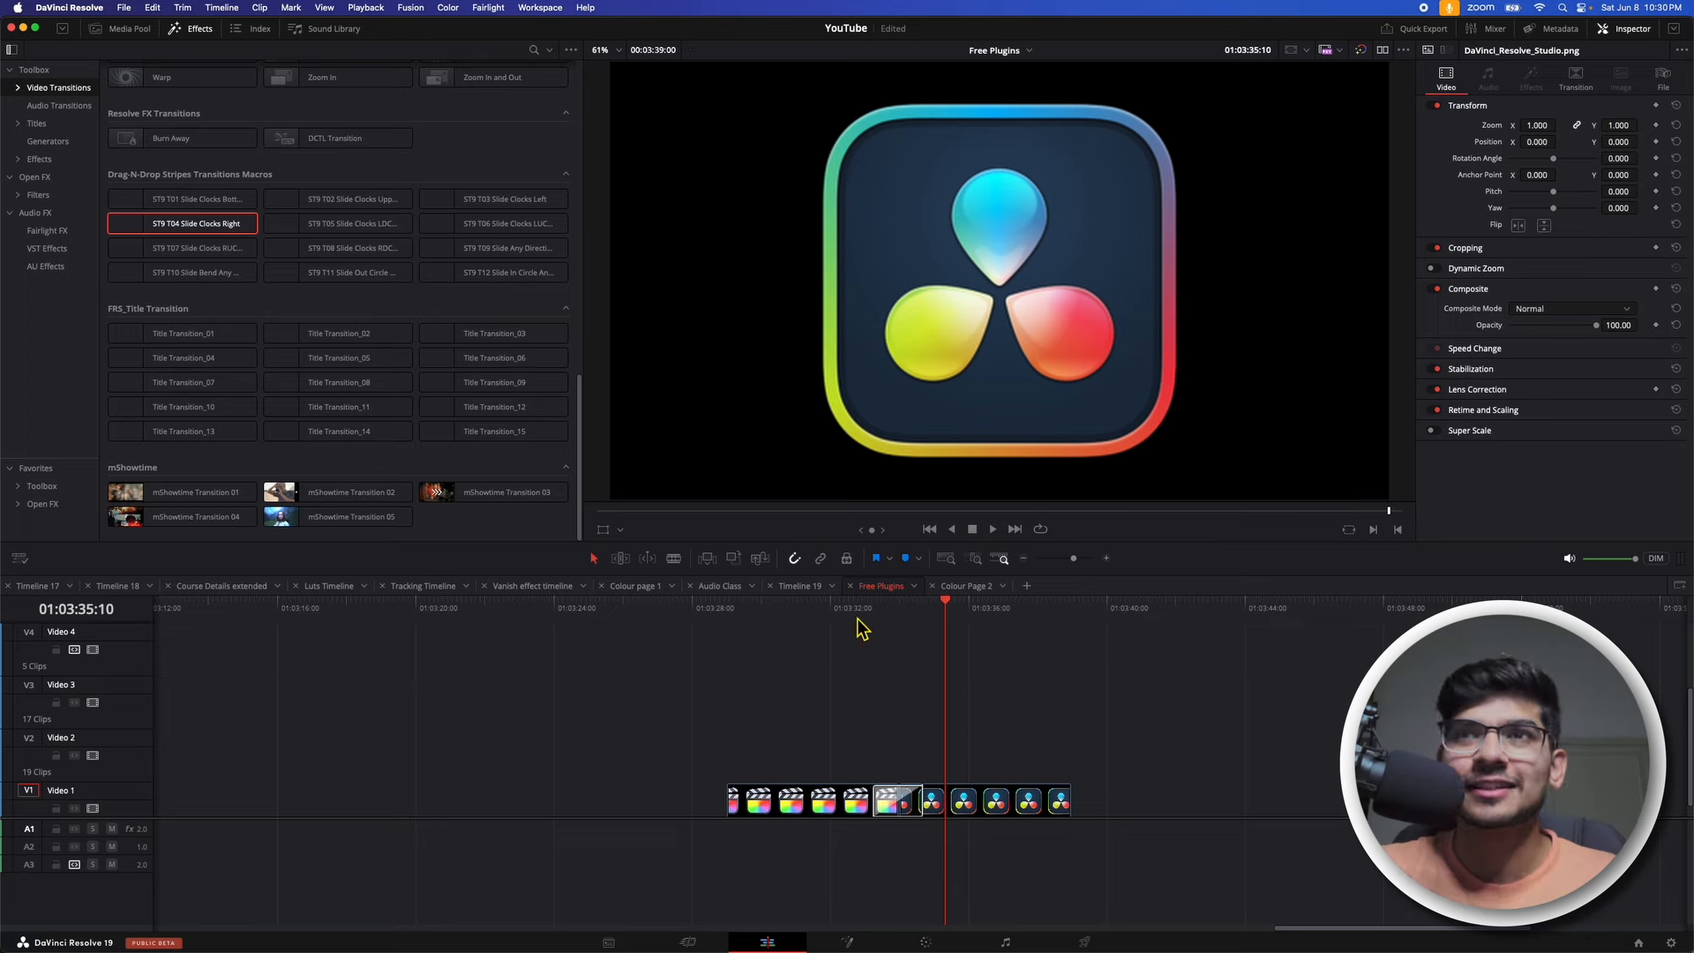
pyautogui.click(860, 616)
pyautogui.press('space')
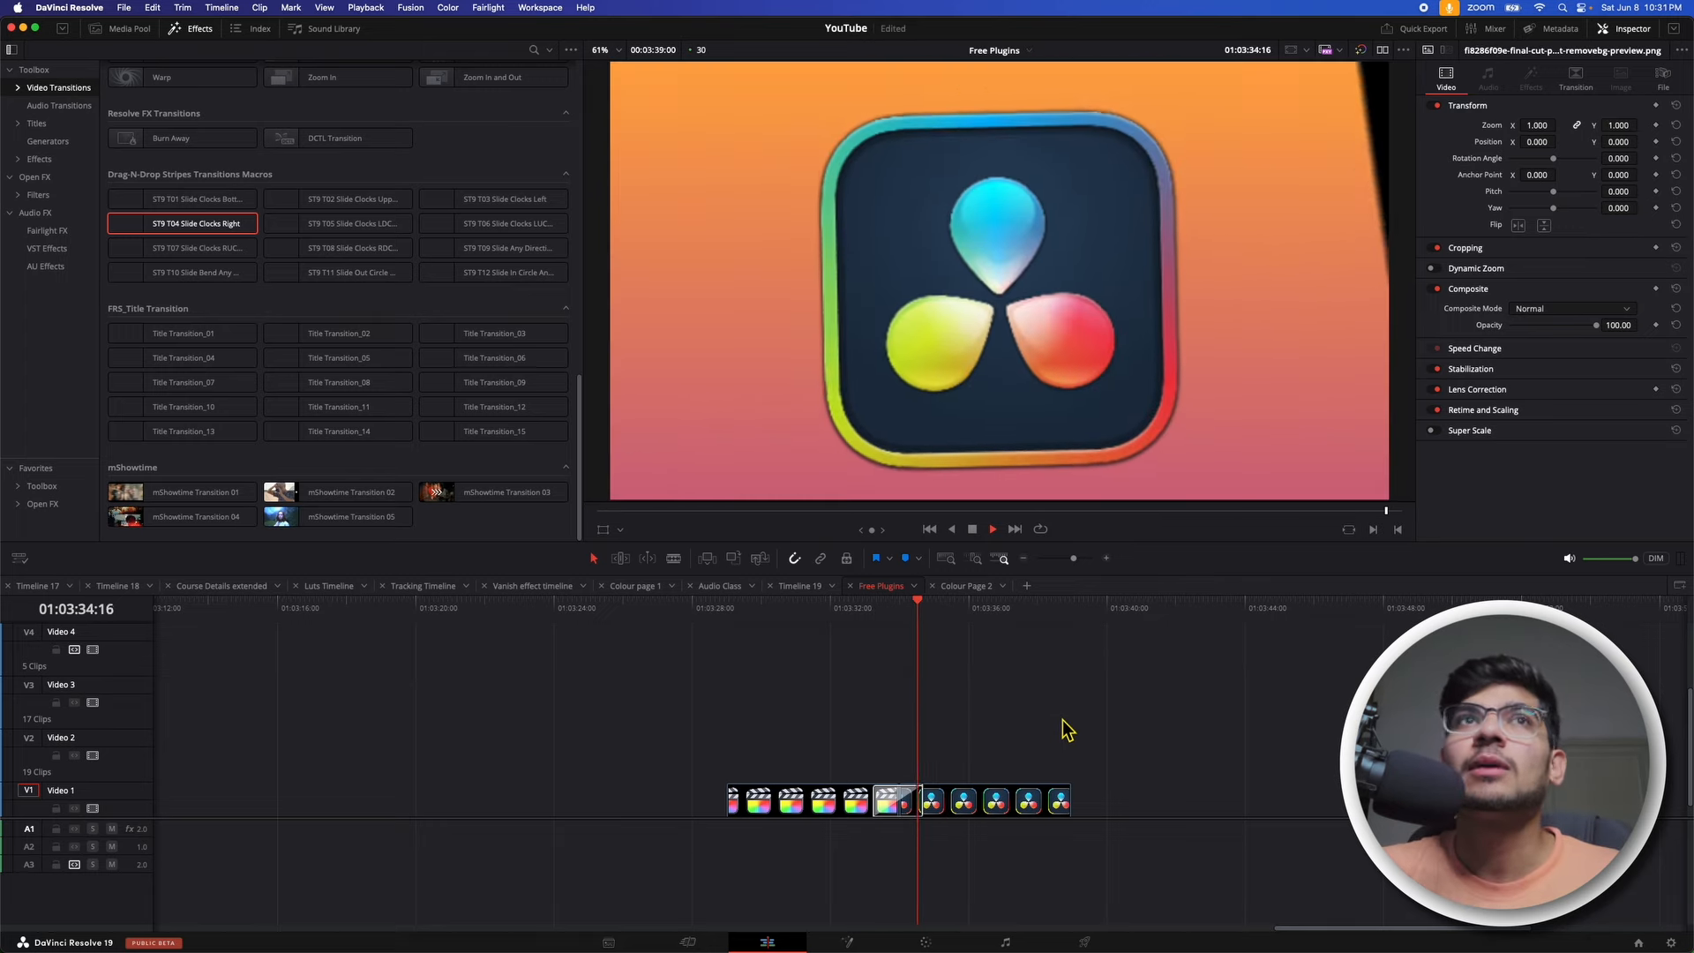
pyautogui.press('space')
# Step: Apply another transition from the Drag-N-Drop Stripes Transitions Macros to the cut between the logo clips and play it back
pyautogui.moveTo(494, 252); pyautogui.dragTo(898, 799)
pyautogui.click(852, 615)
pyautogui.press('space')
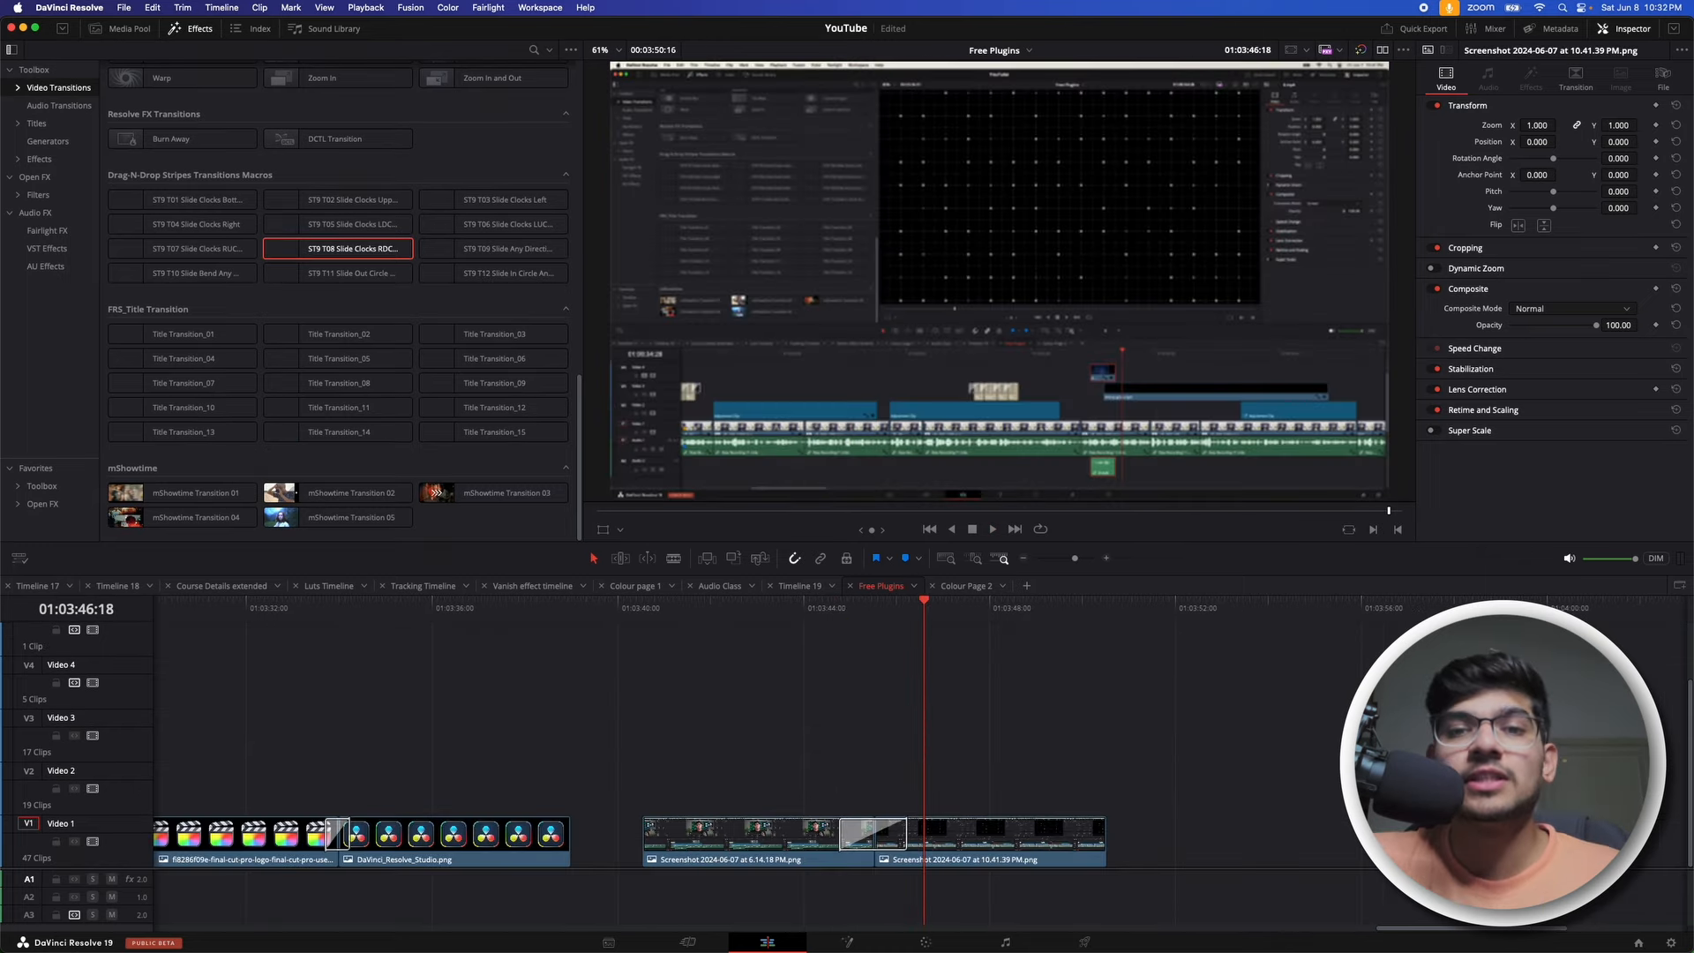
# Step: Play back the transition between the two screenshot clips to check its effect
pyautogui.click(841, 615)
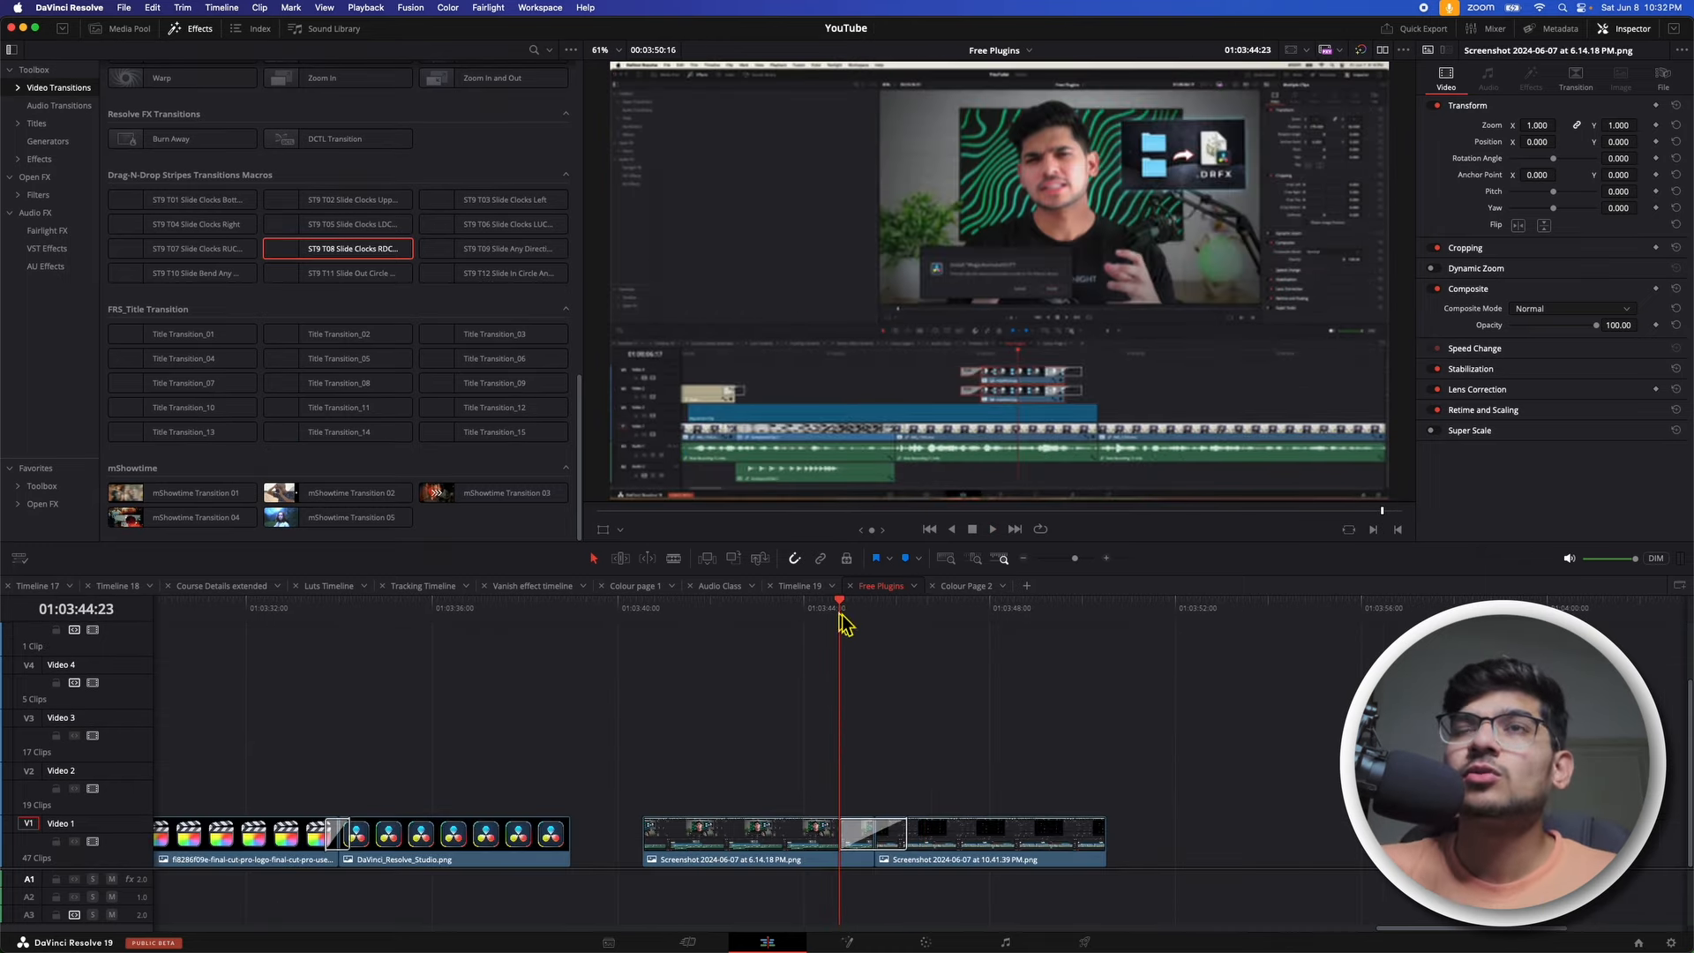
pyautogui.press('space')
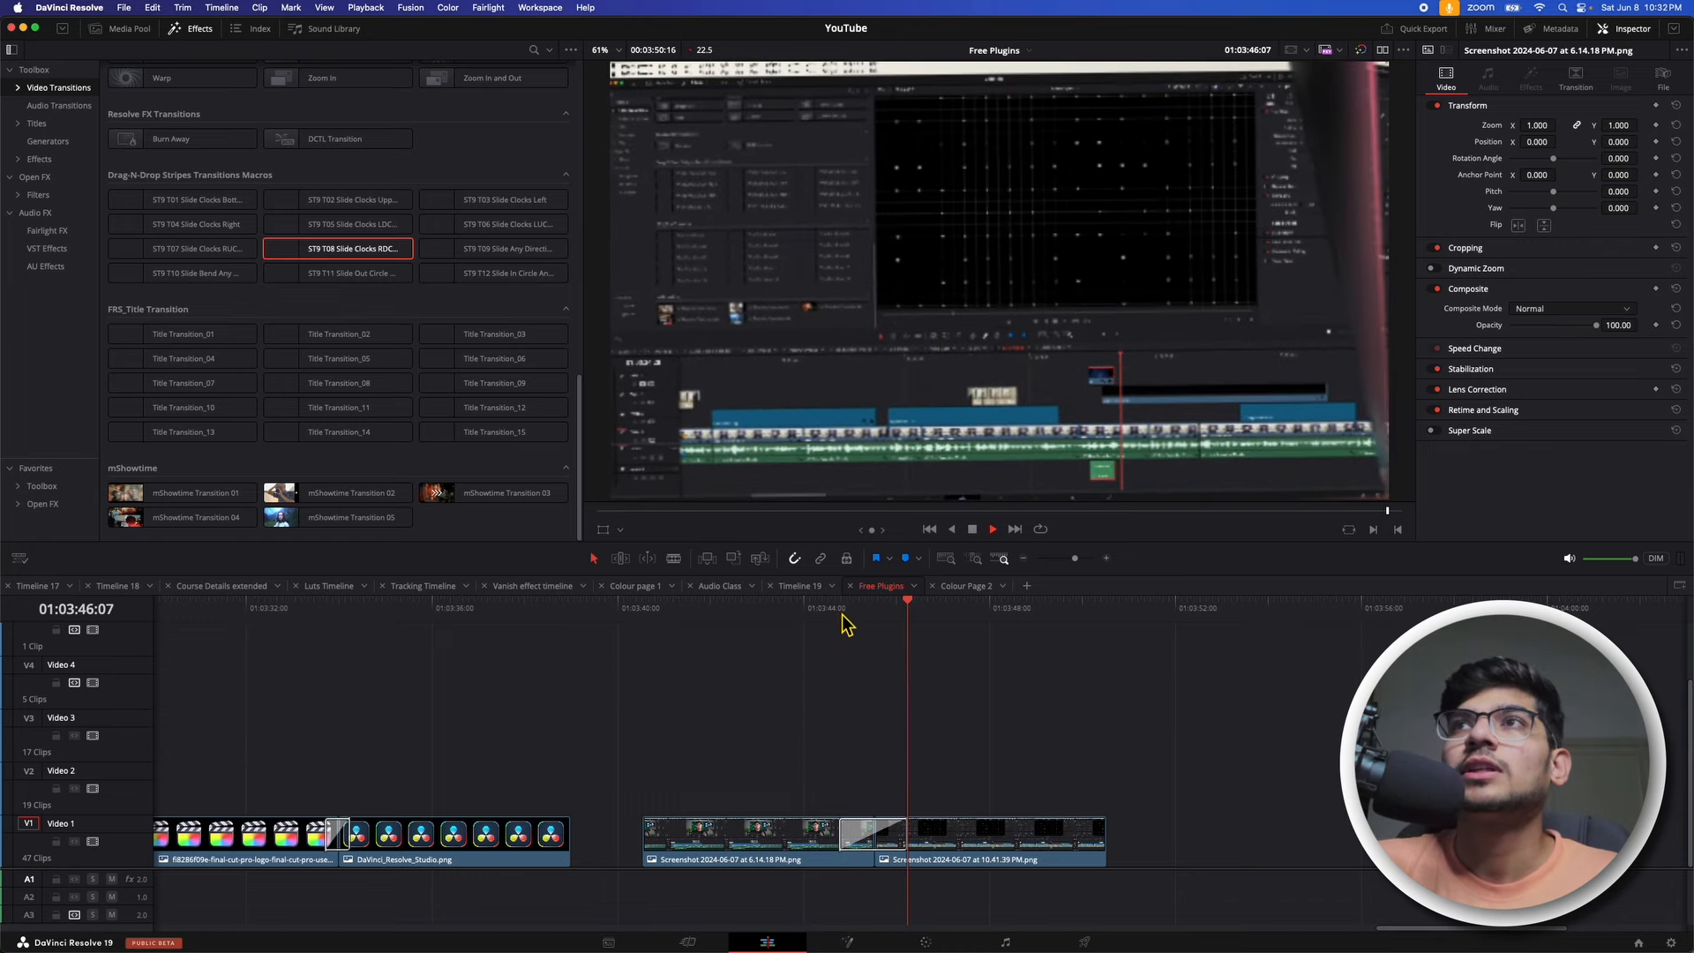
pyautogui.press('space')
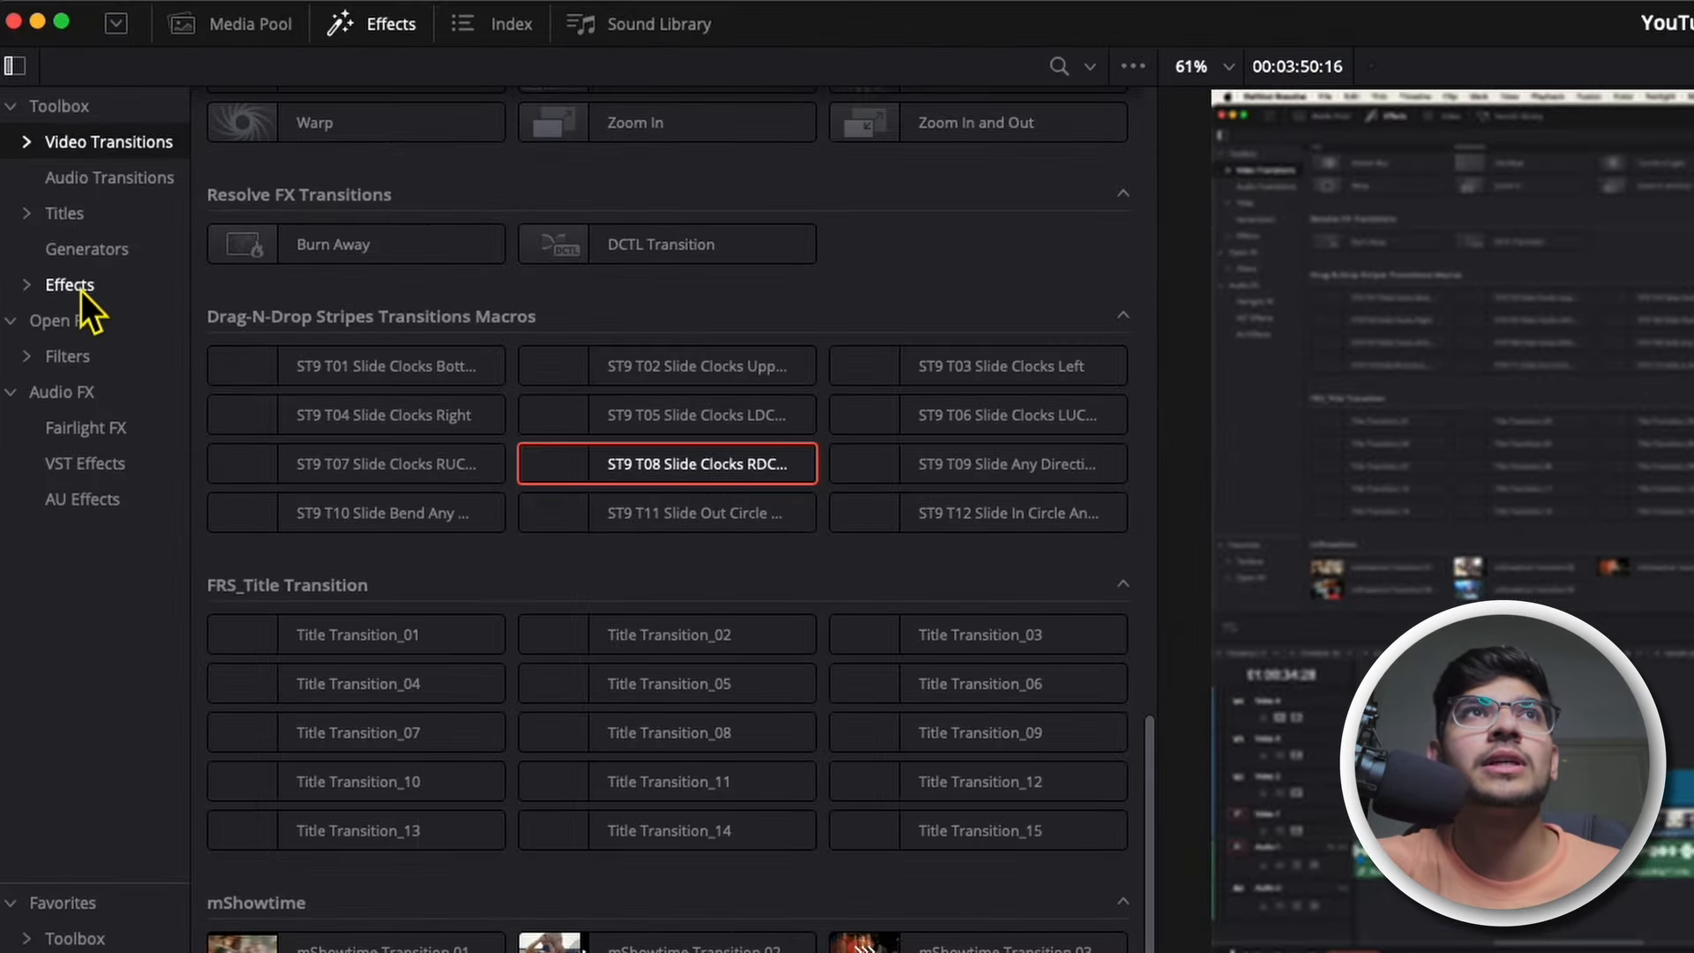
# Step: Apply the Free Starter Pack 2.0 Glass Effect to the first screenshot clip and set its strength to 0.575
pyautogui.click(82, 290)
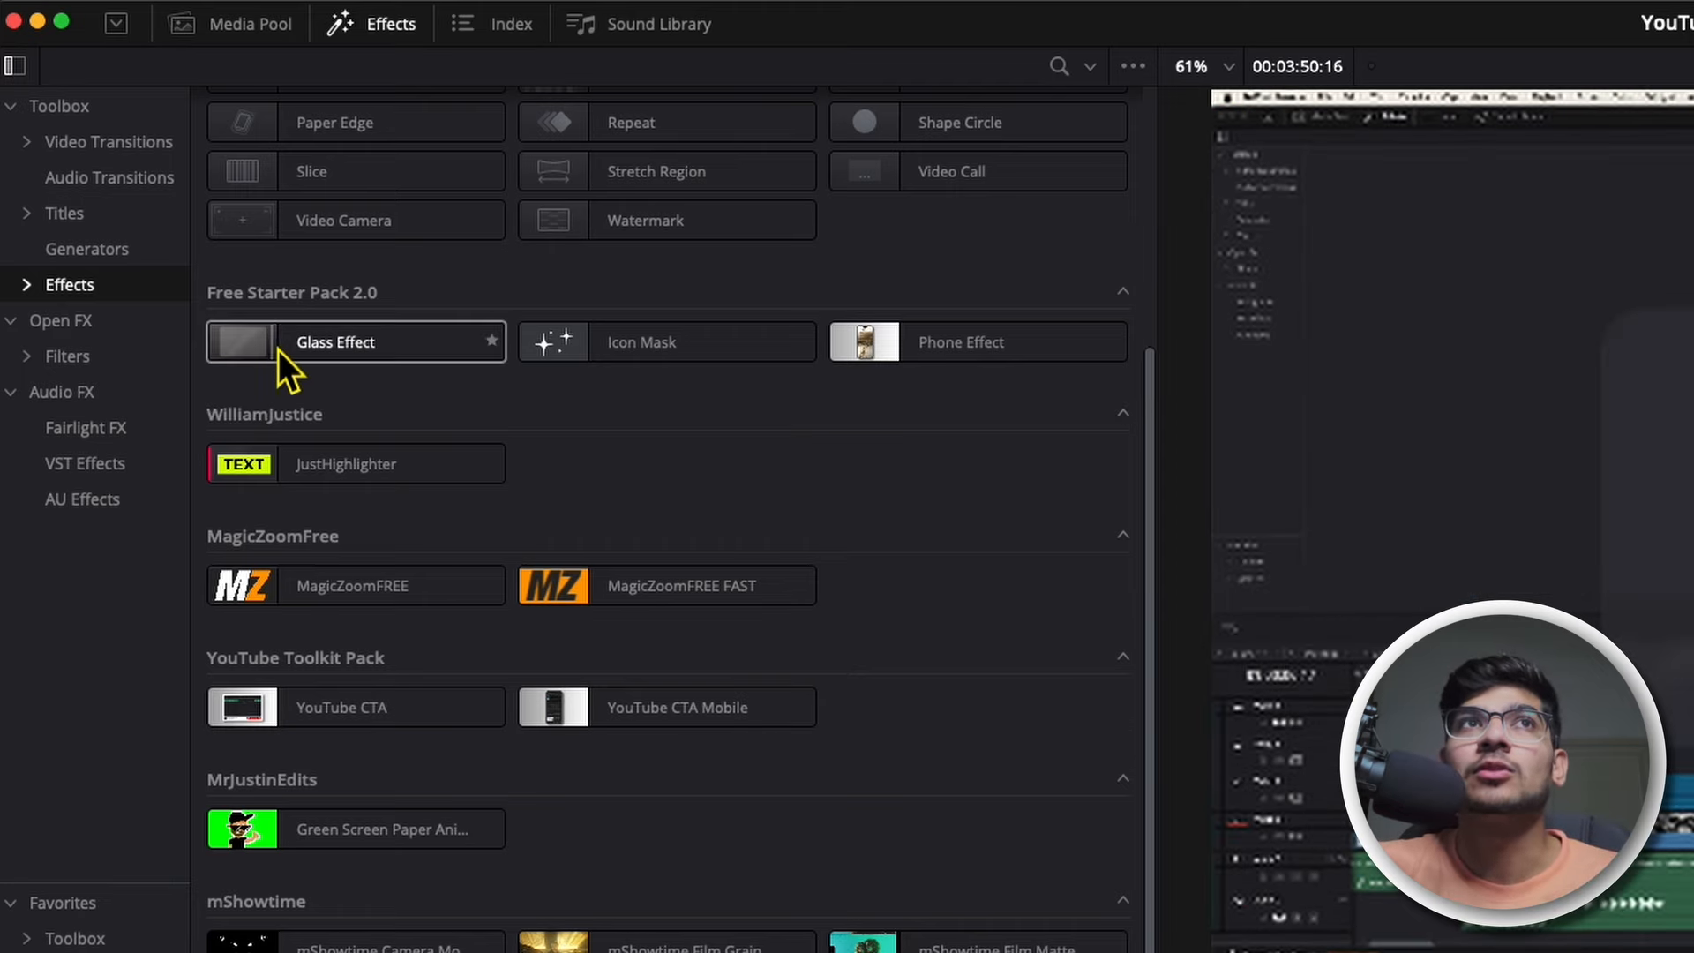
pyautogui.moveTo(382, 355); pyautogui.dragTo(369, 757)
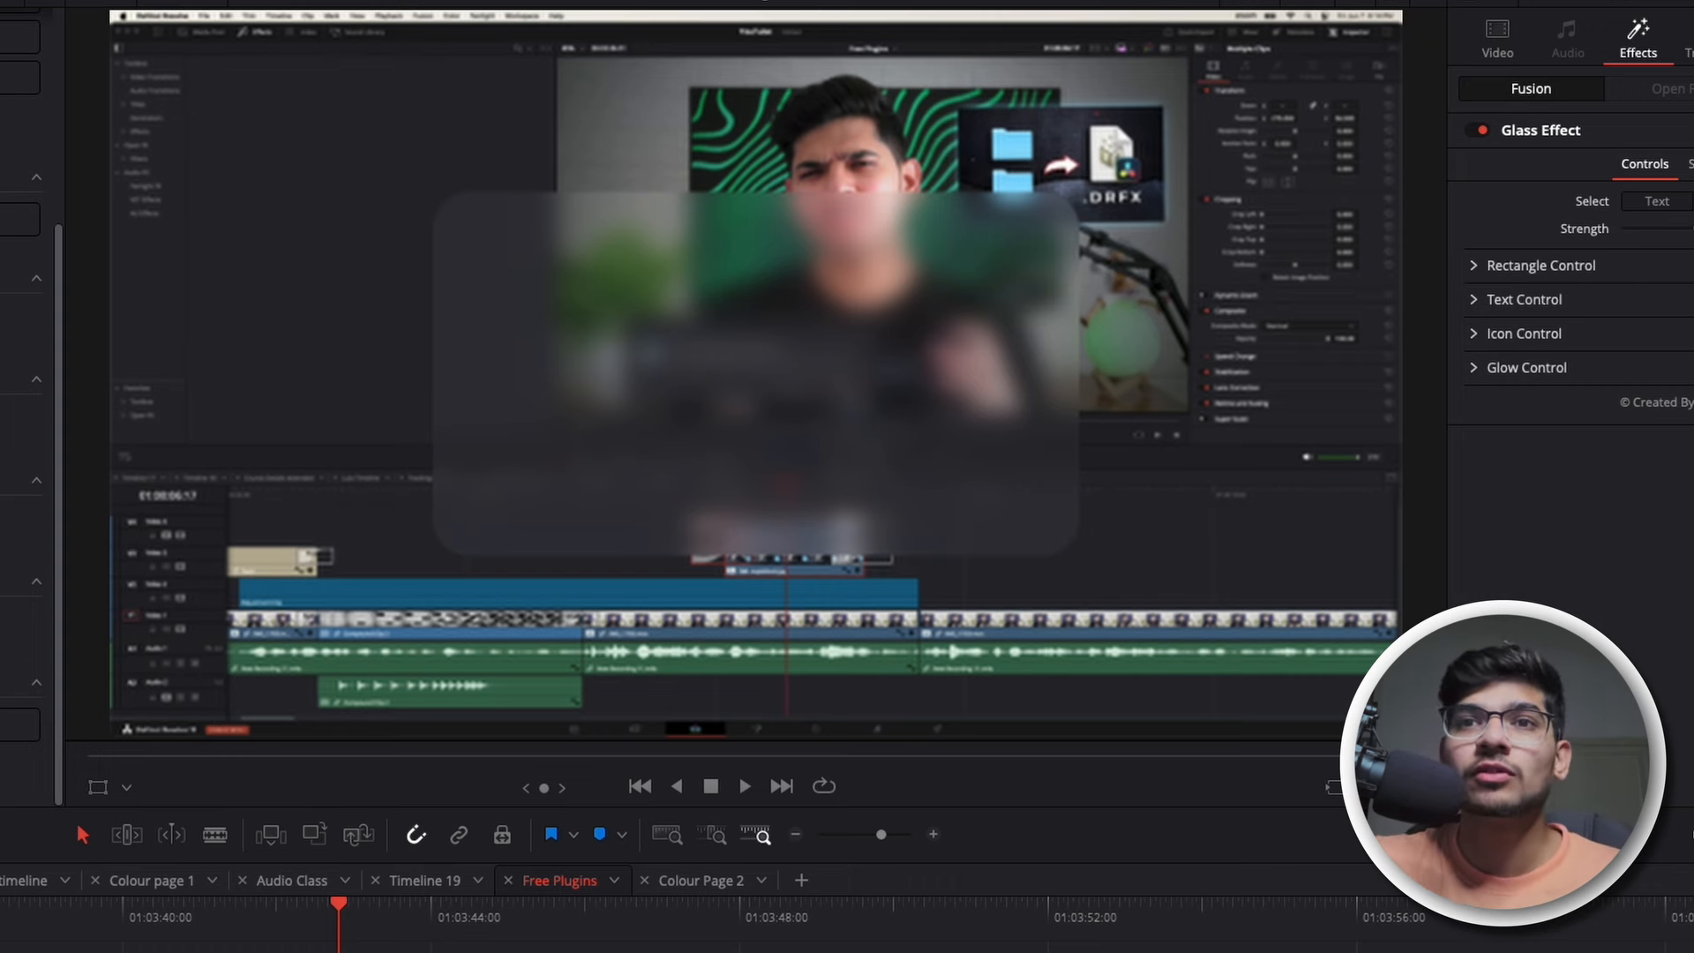
pyautogui.moveTo(200, 627); pyautogui.dragTo(416, 849)
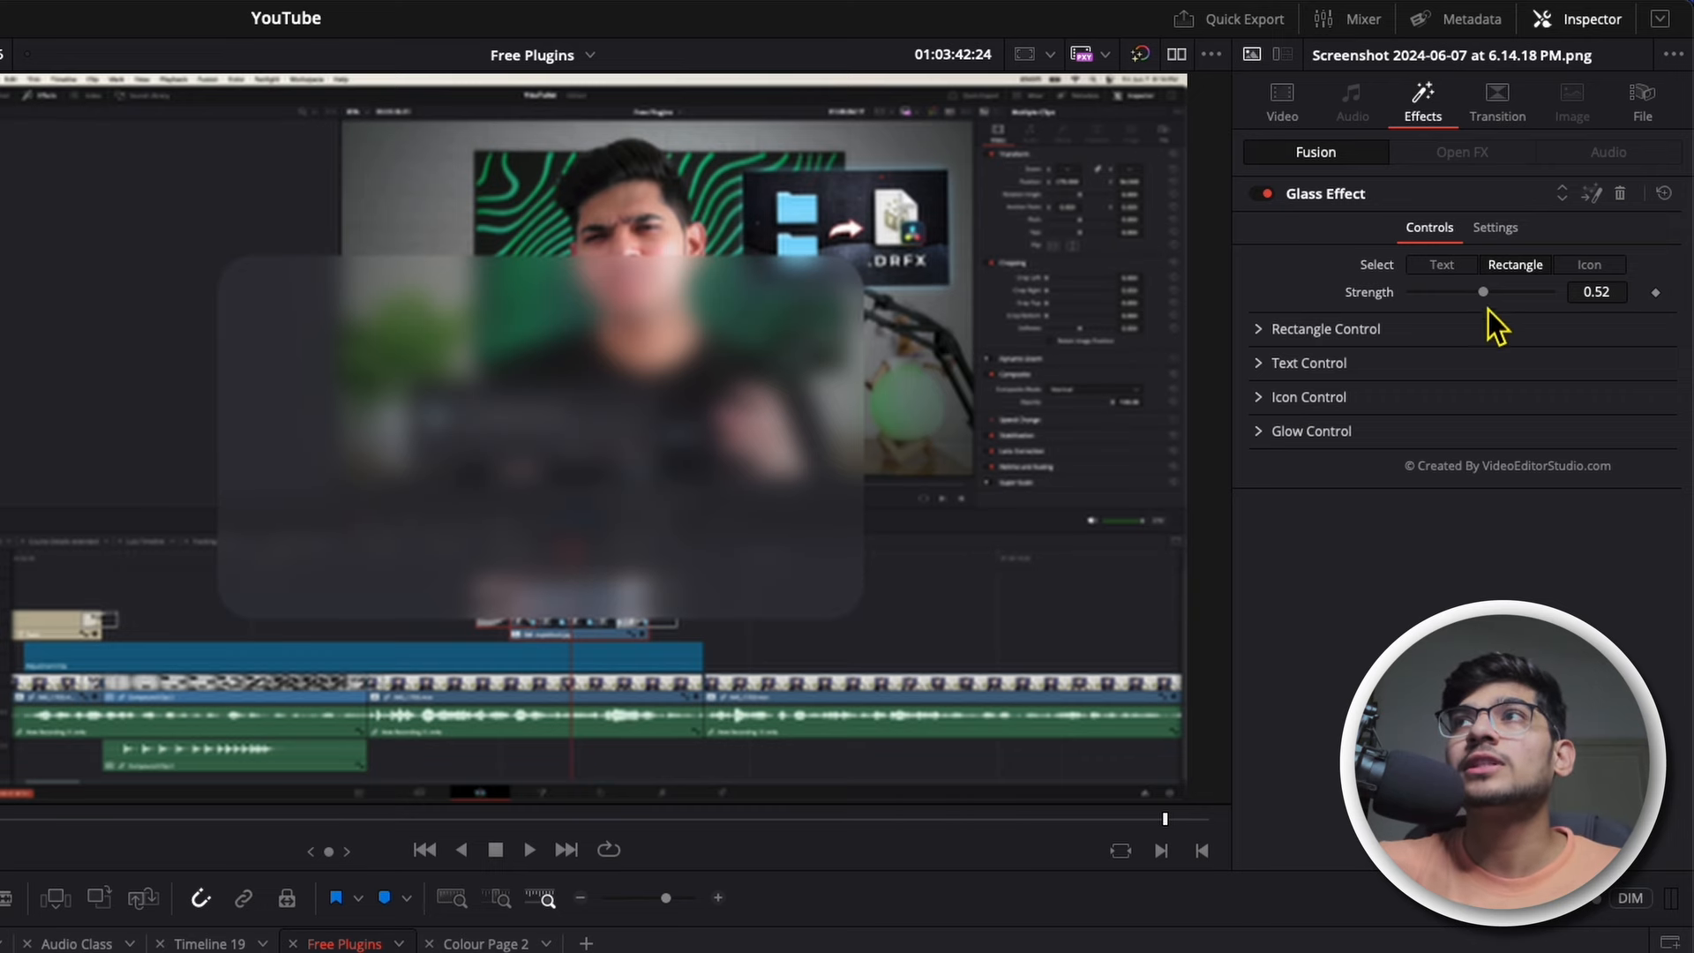
pyautogui.moveTo(1488, 305)
pyautogui.mouseDown()
pyautogui.moveTo(1542, 302)
pyautogui.moveTo(1479, 310)
pyautogui.moveTo(1496, 308)
pyautogui.mouseUp()
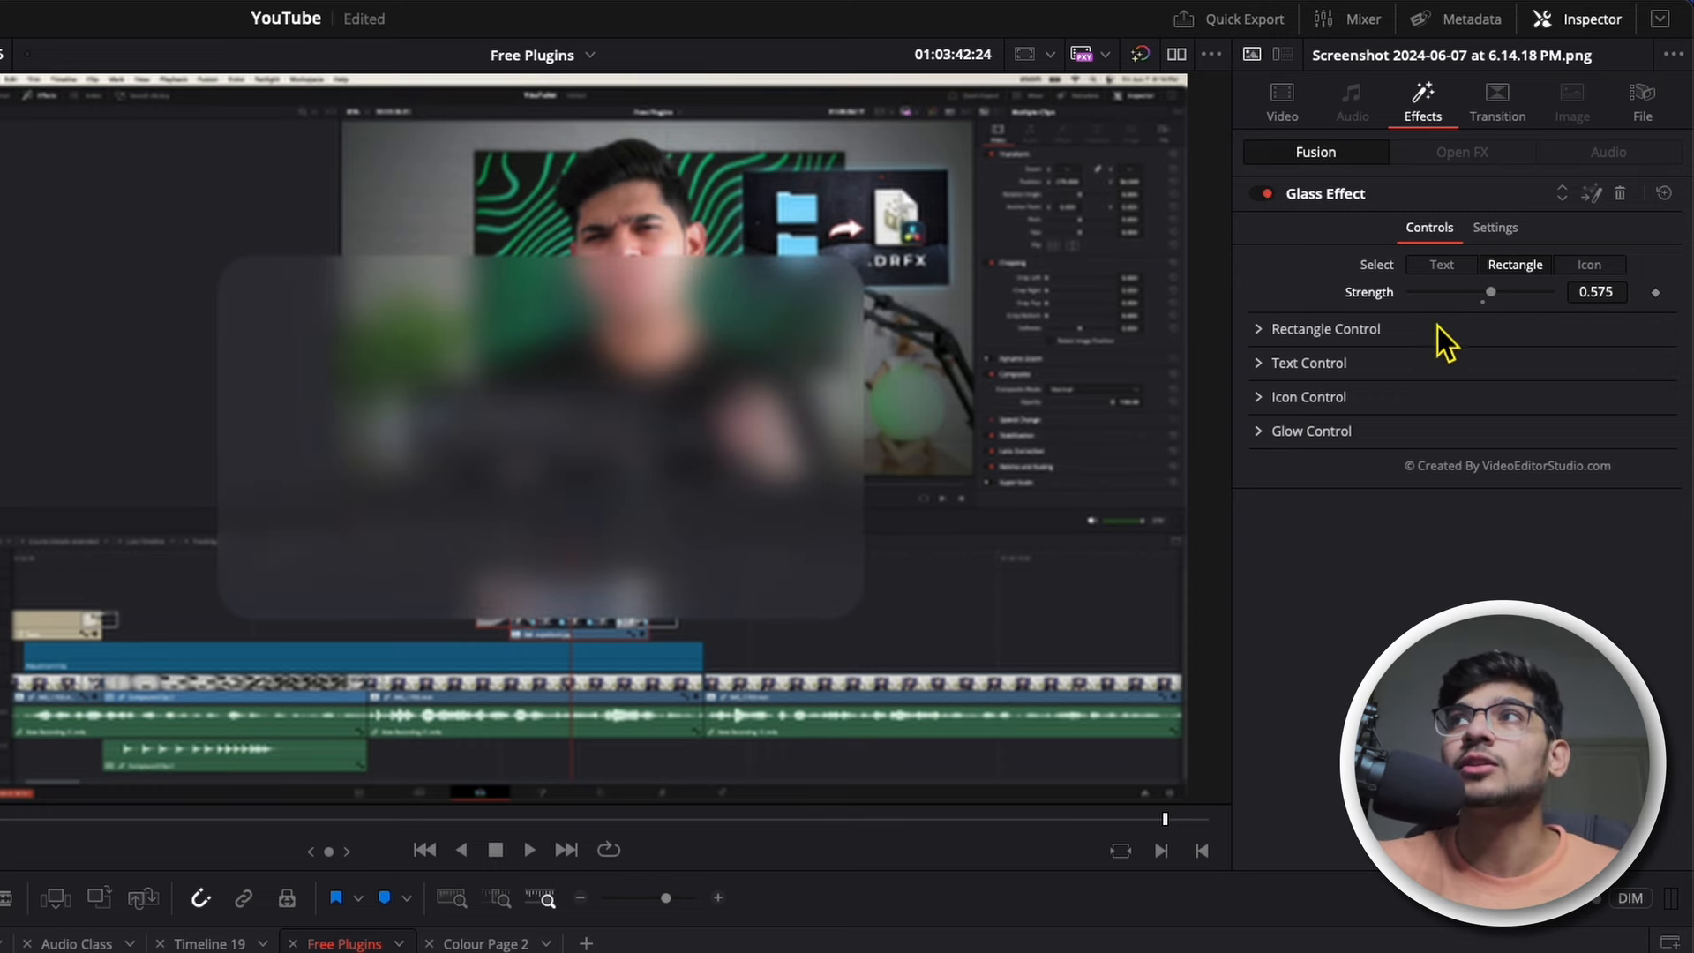
# Step: Switch the Glass Effect to Text and replace its default wording with the presenter's first name
pyautogui.click(1441, 267)
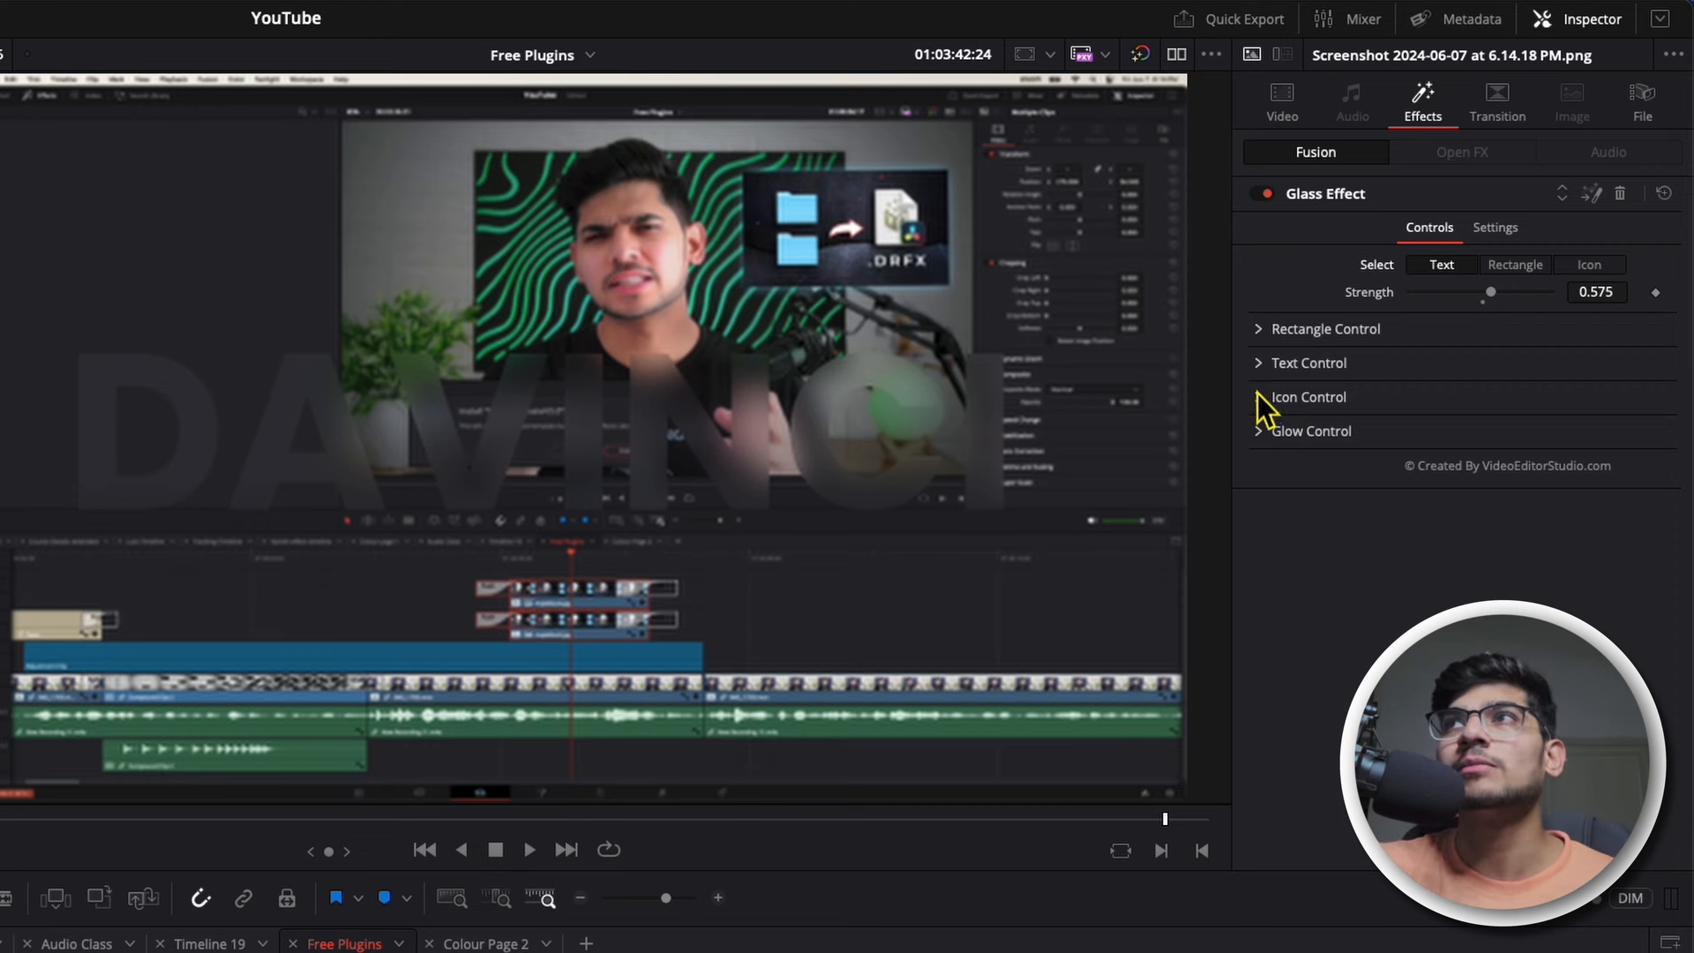
pyautogui.click(1269, 370)
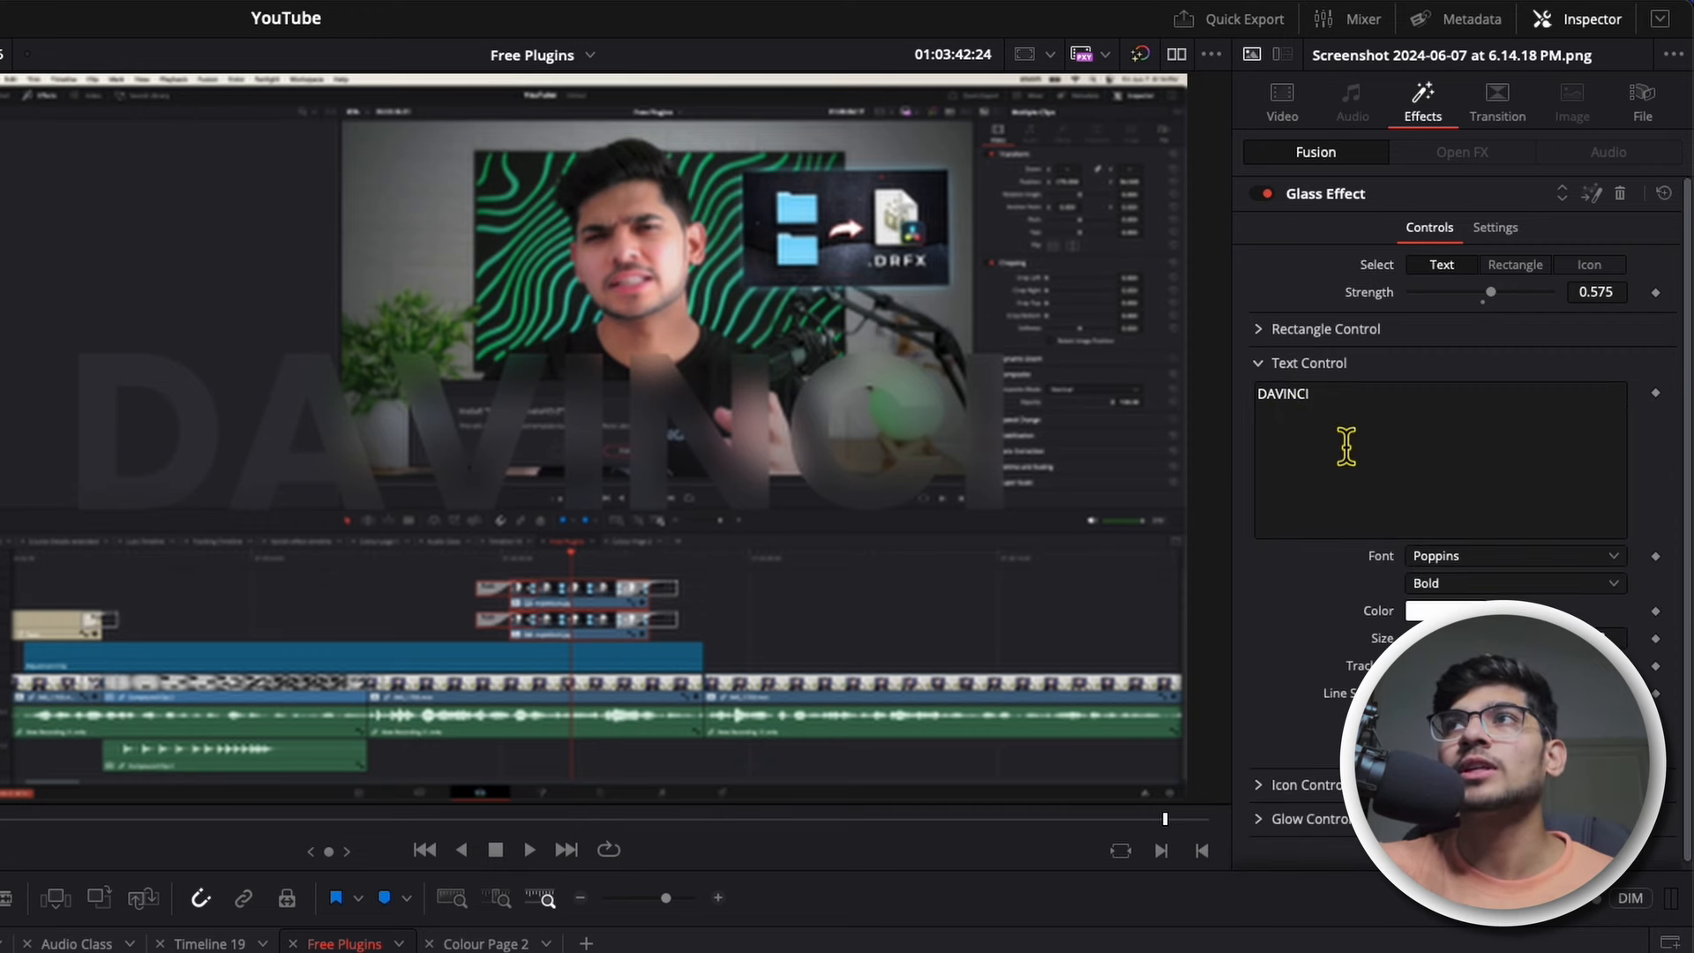
pyautogui.moveTo(1323, 404); pyautogui.dragTo(1260, 401)
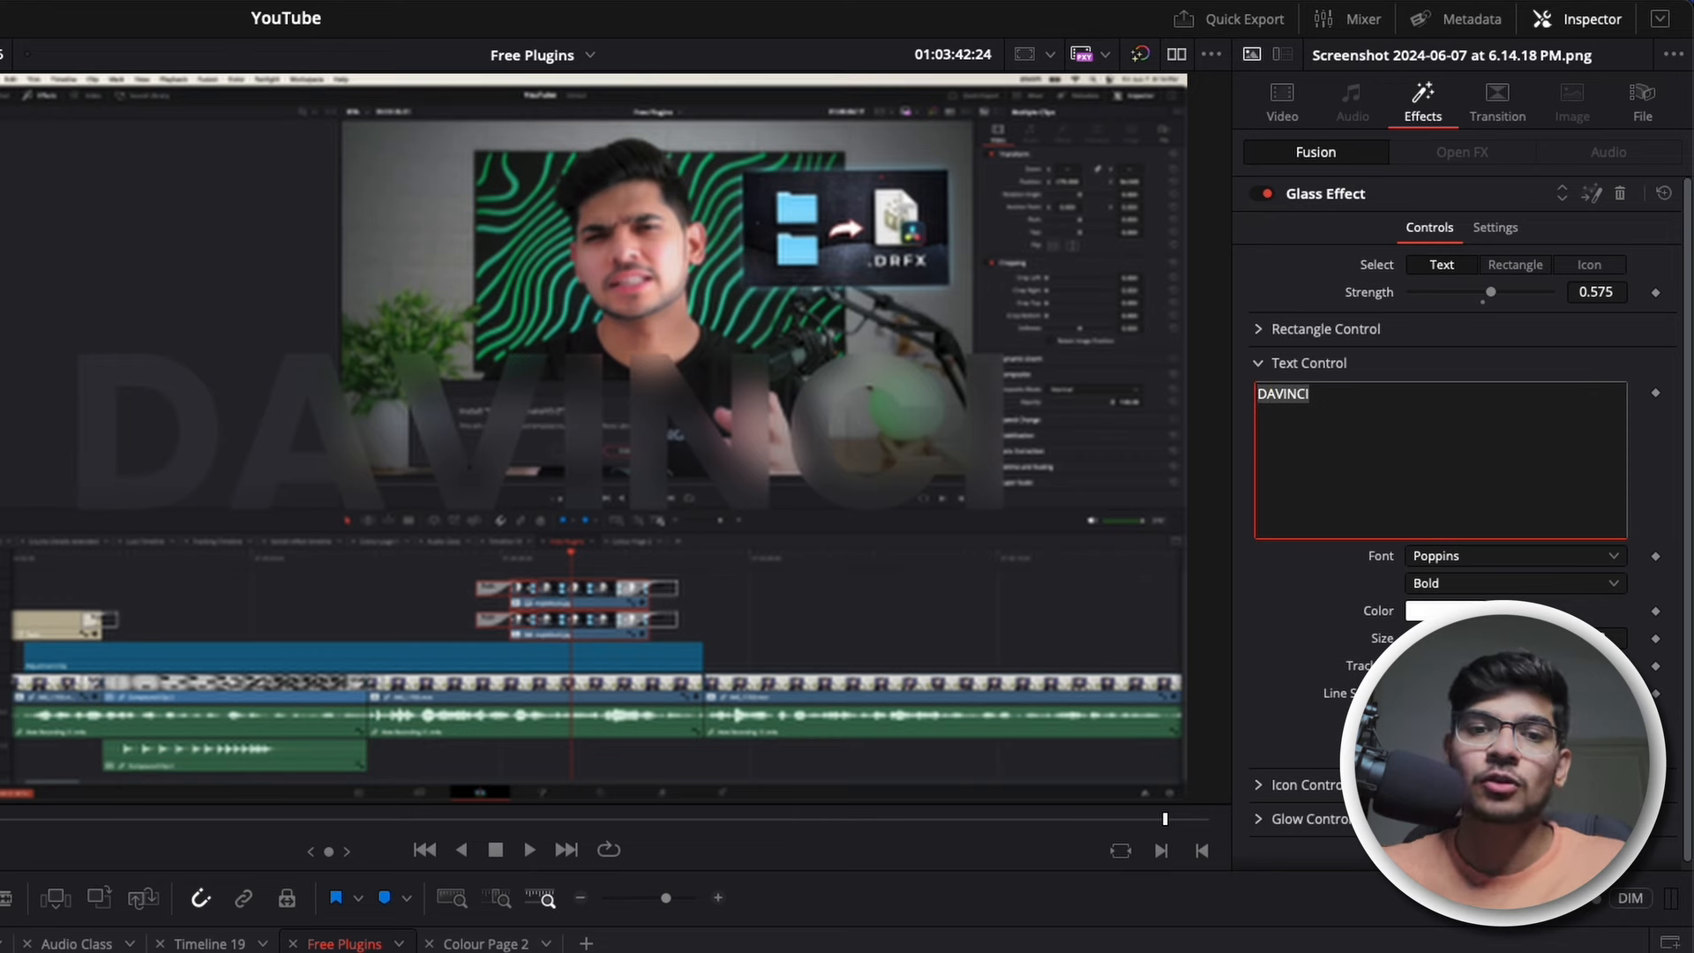
pyautogui.press('BackSpace')
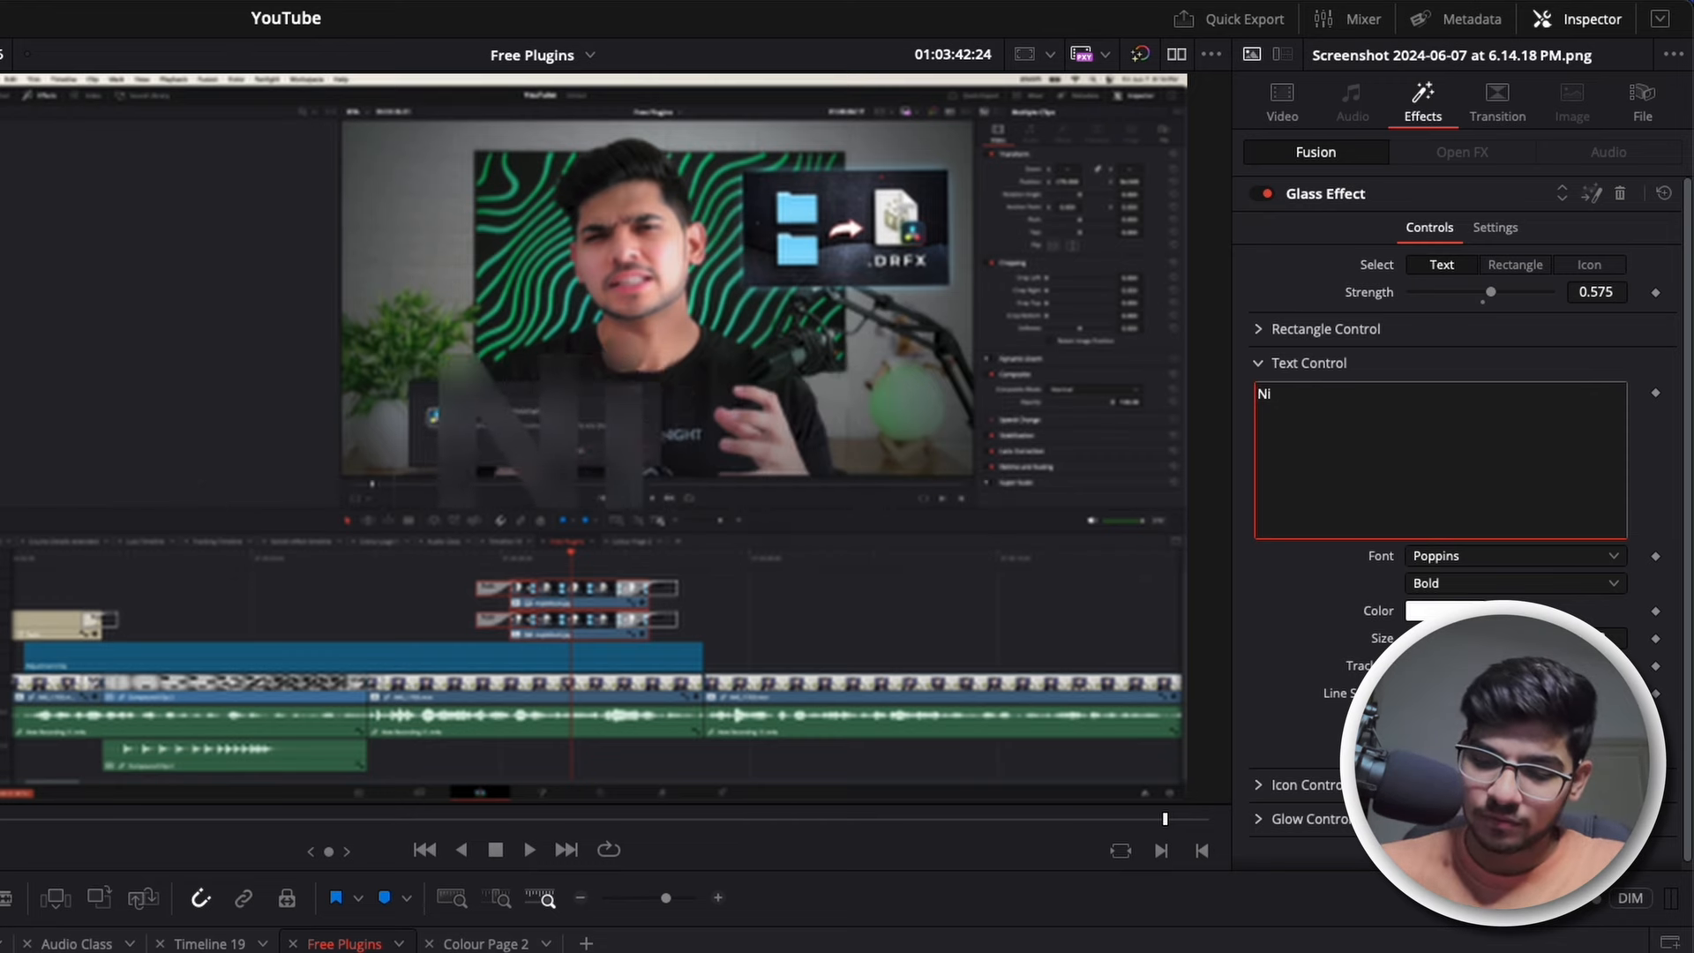
pyautogui.write('Nitesh')
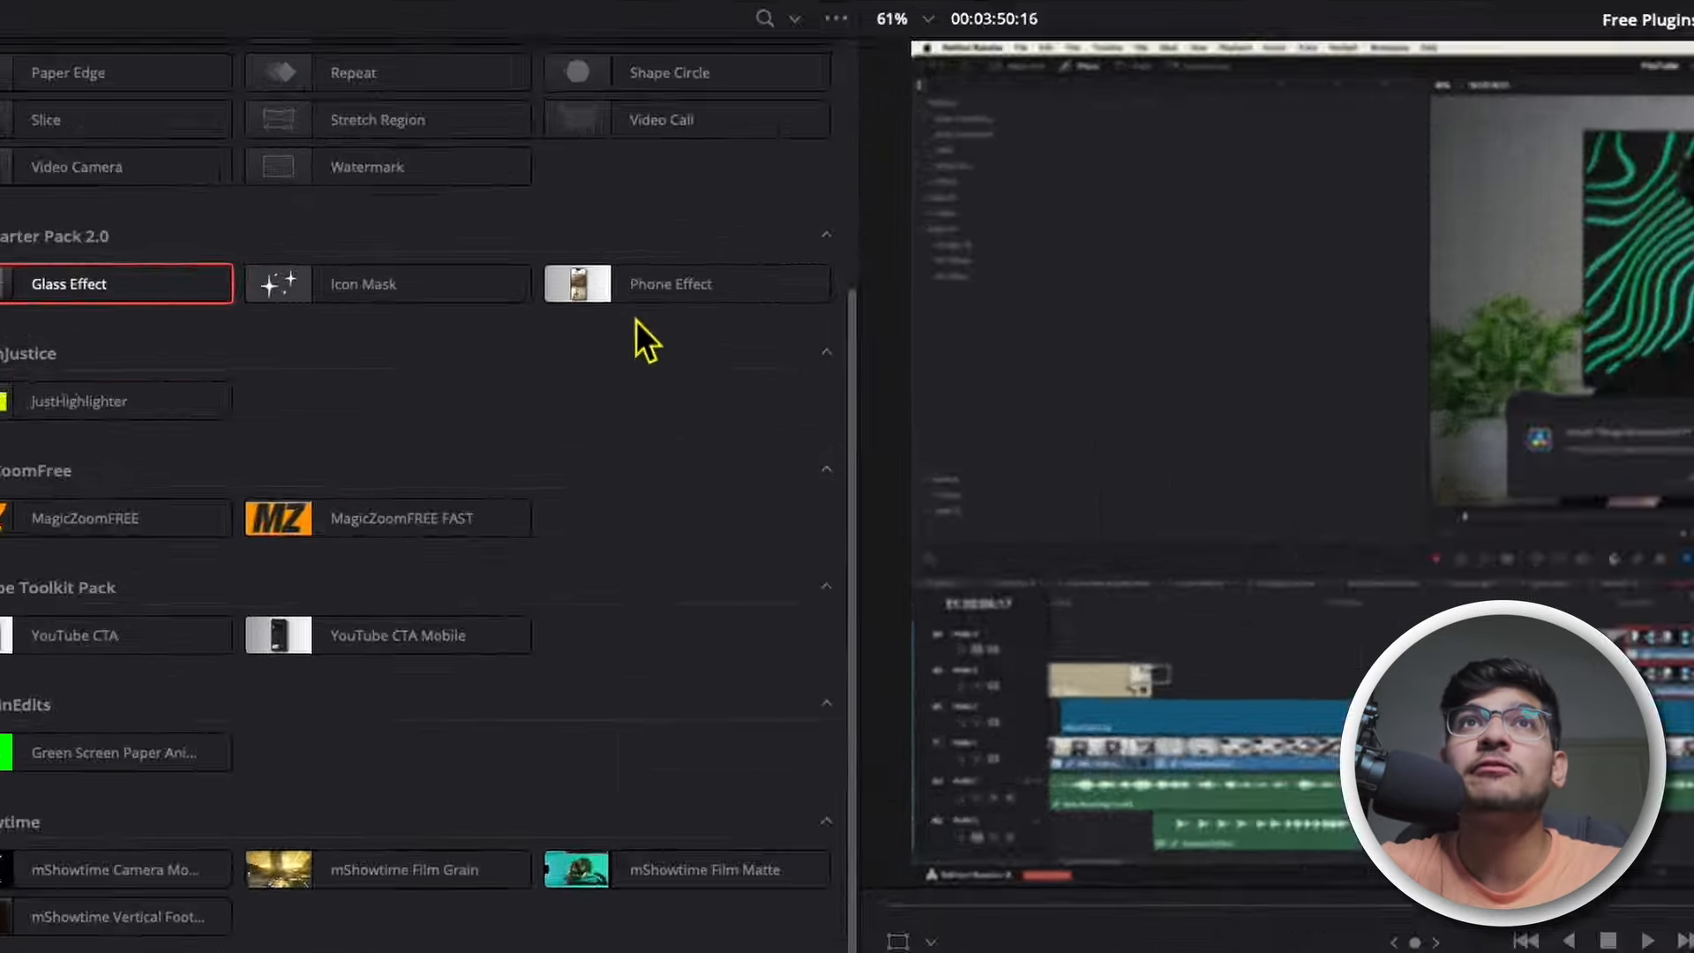
# Step: Apply the Free Starter Pack 2.0 Phone Effect to the first screenshot clip and preview its animation
pyautogui.moveTo(607, 293); pyautogui.dragTo(1523, 873)
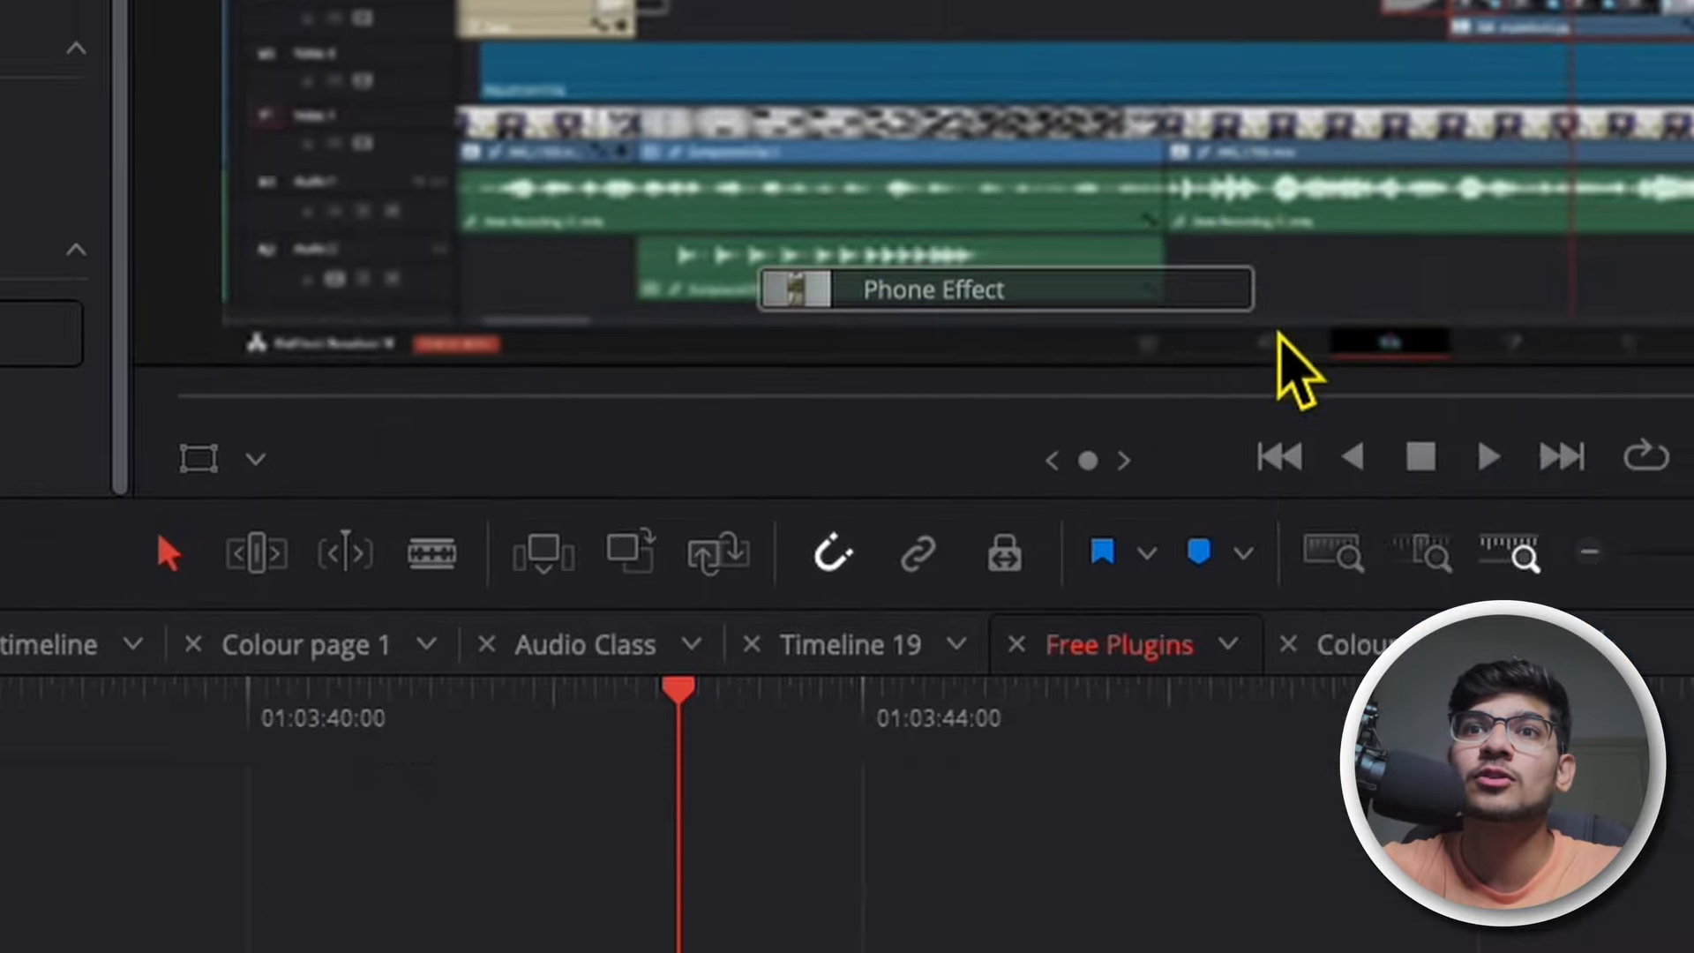
pyautogui.moveTo(1298, 370); pyautogui.dragTo(672, 785)
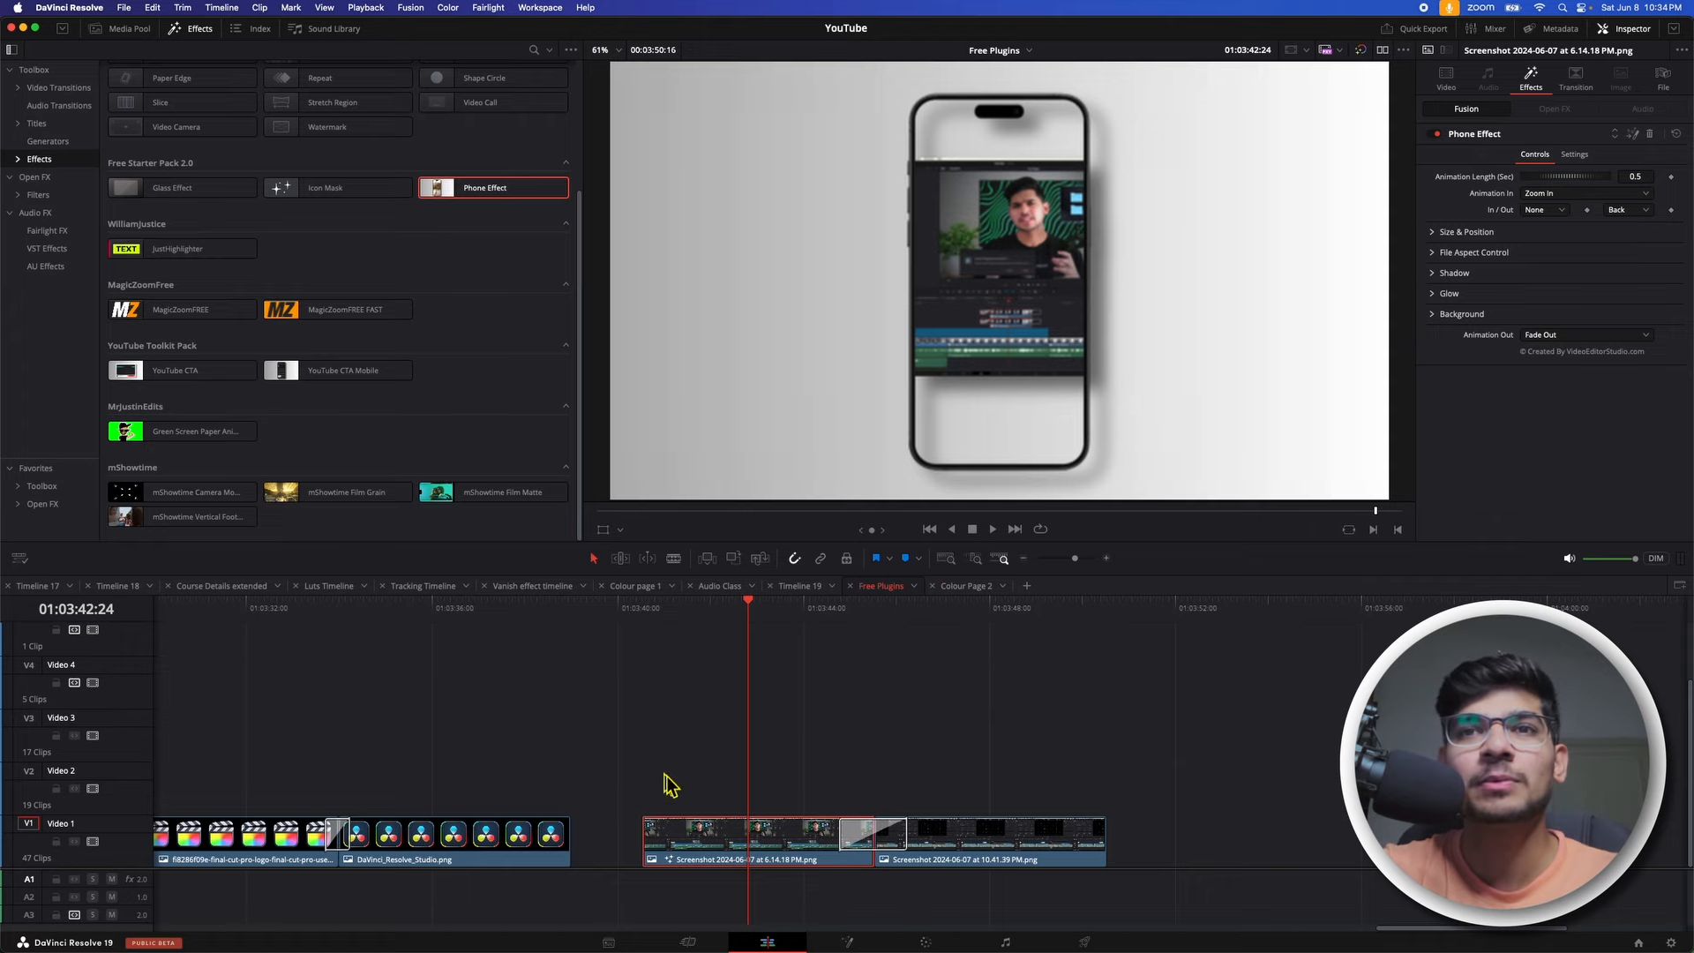
pyautogui.moveTo(664, 772); pyautogui.dragTo(765, 873)
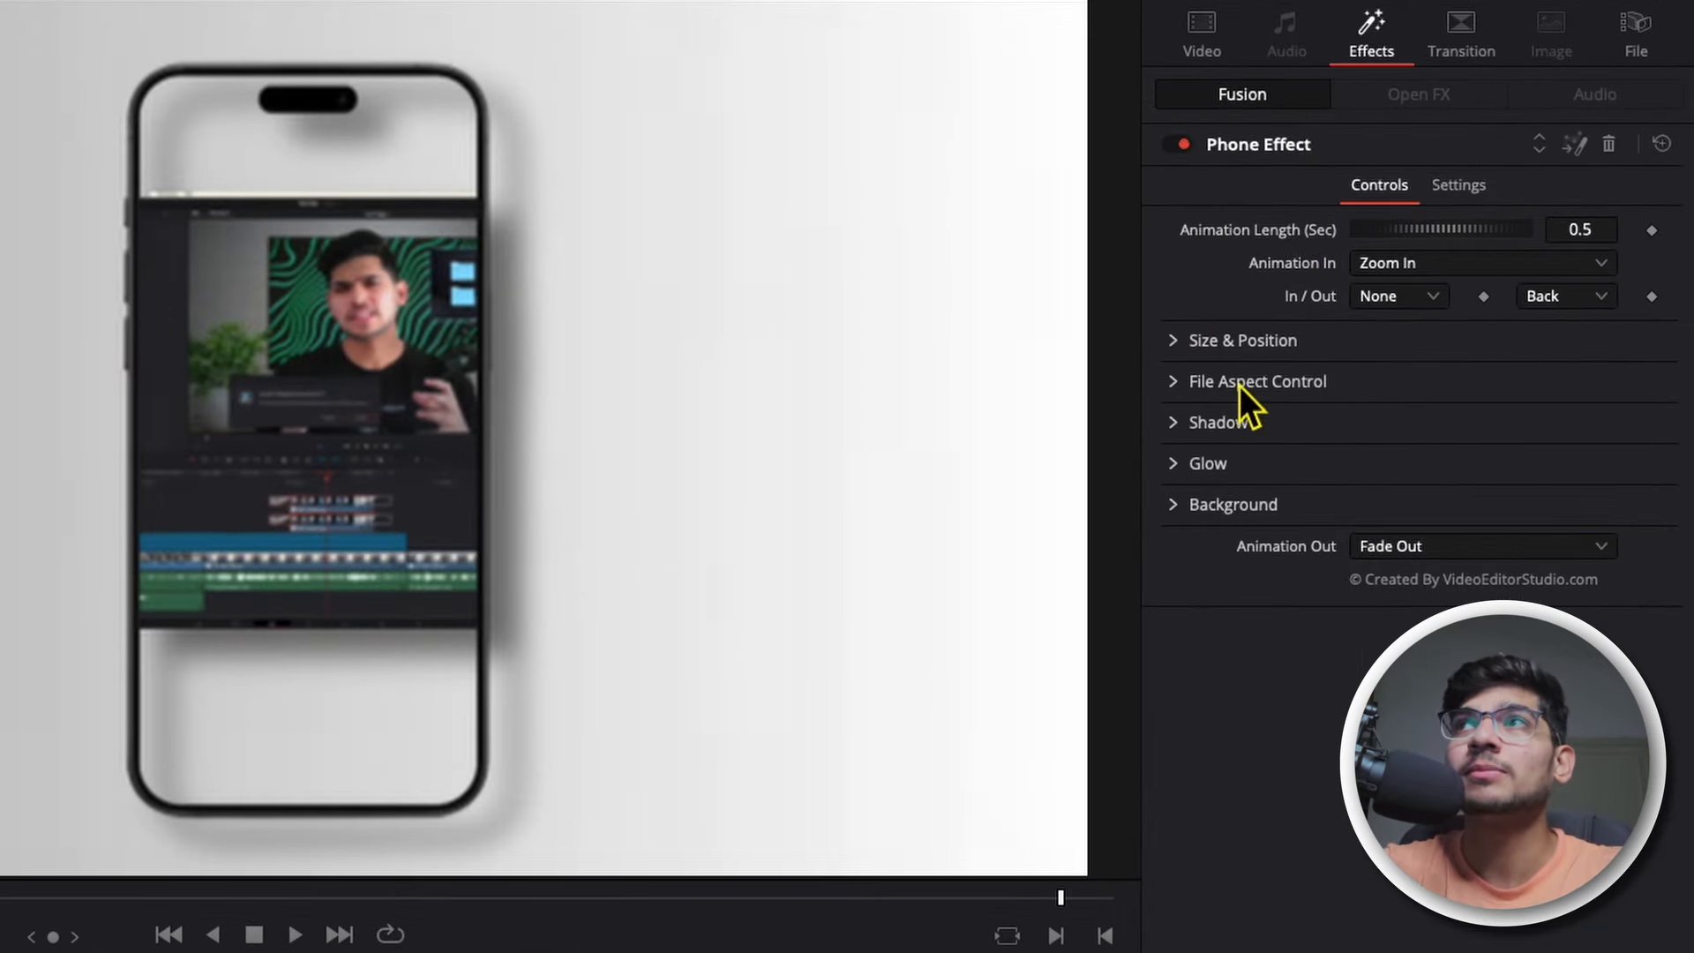
# Step: Set the Phone Effect's file size to 0.864 with its center at X 0.45, Y 0.505, and undo the changes
pyautogui.click(1183, 390)
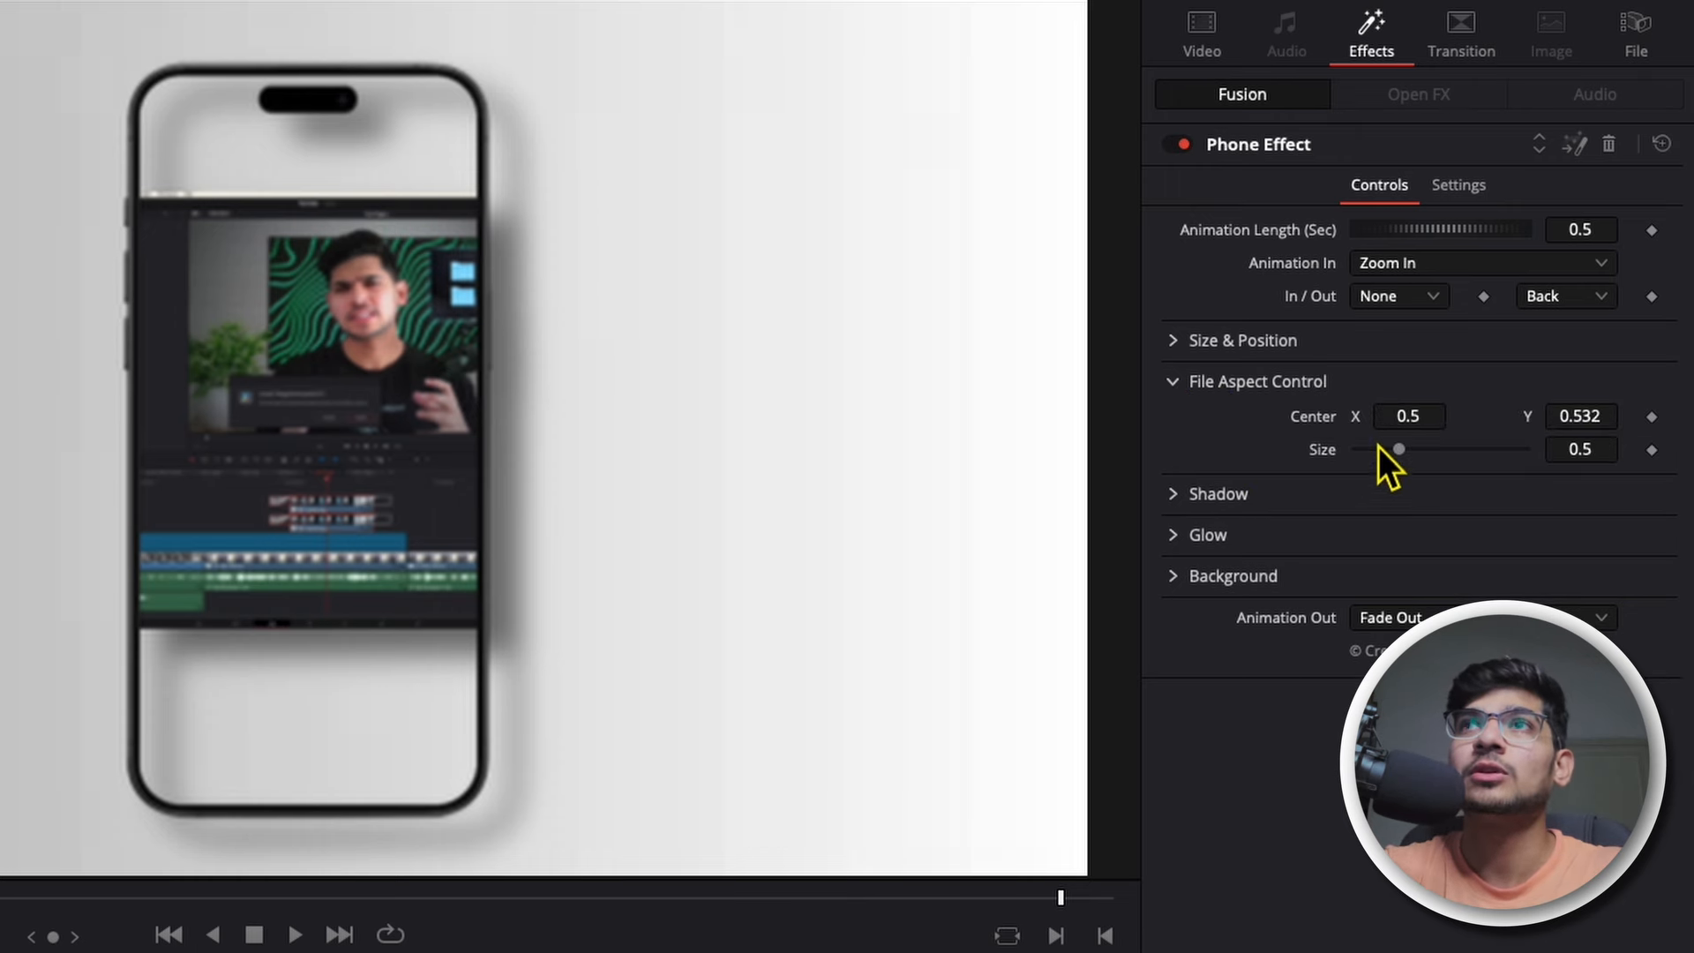
pyautogui.moveTo(1401, 452); pyautogui.dragTo(1432, 454)
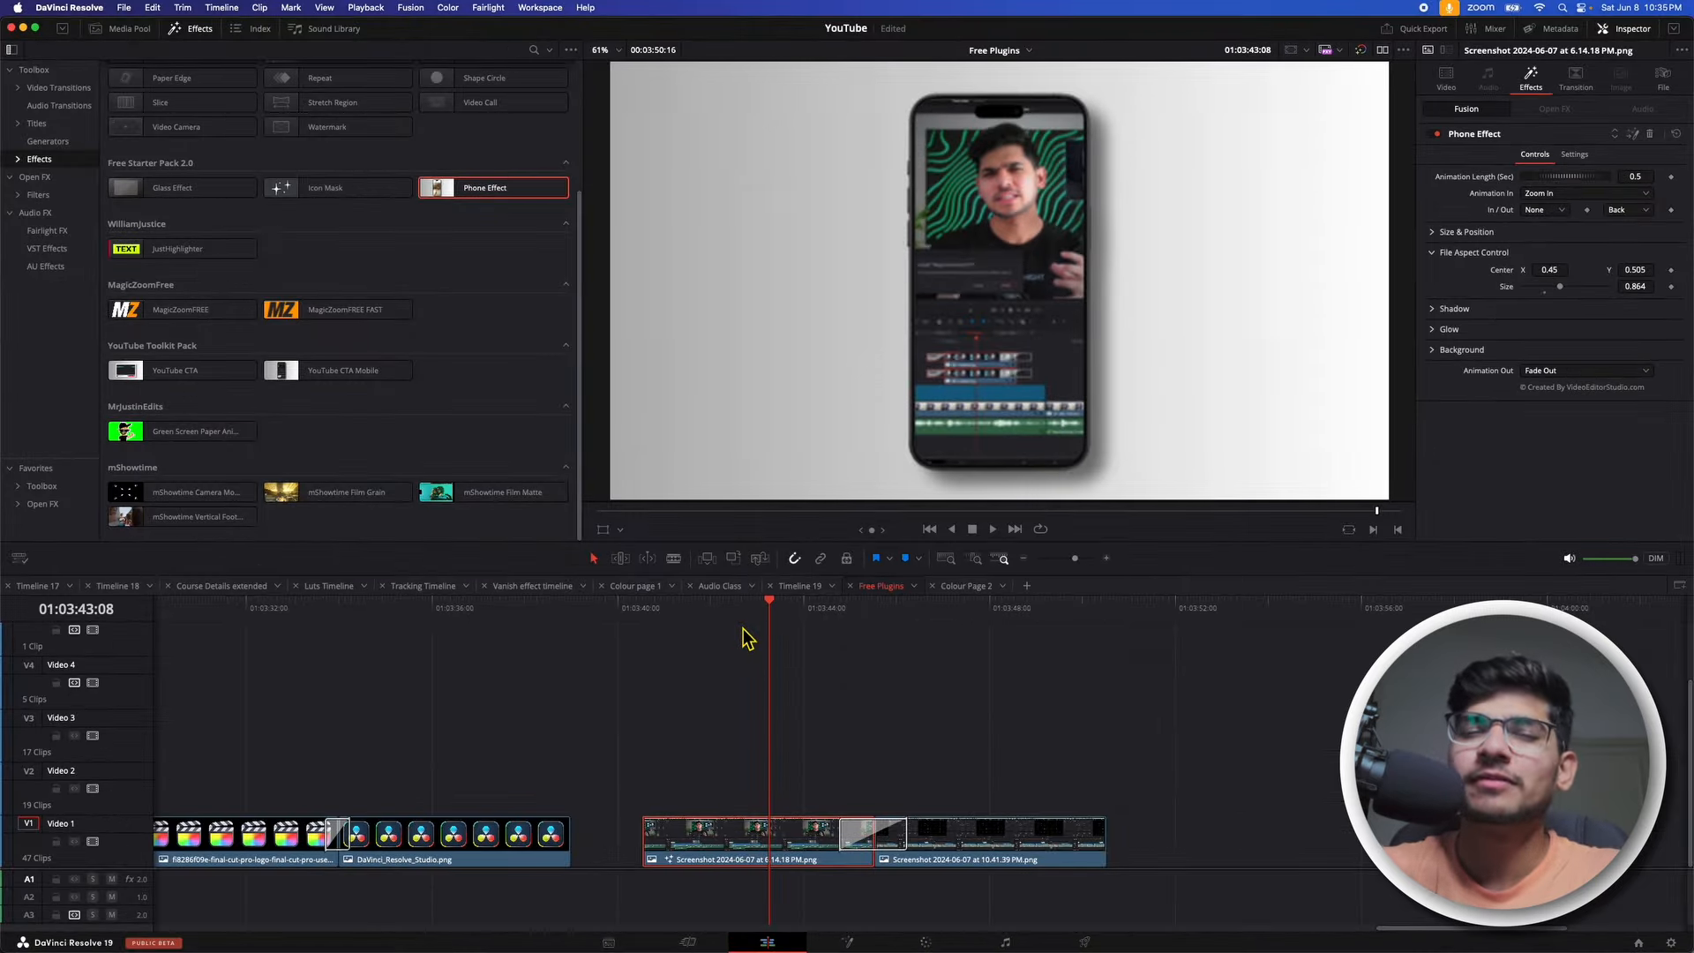
pyautogui.press('super+z')
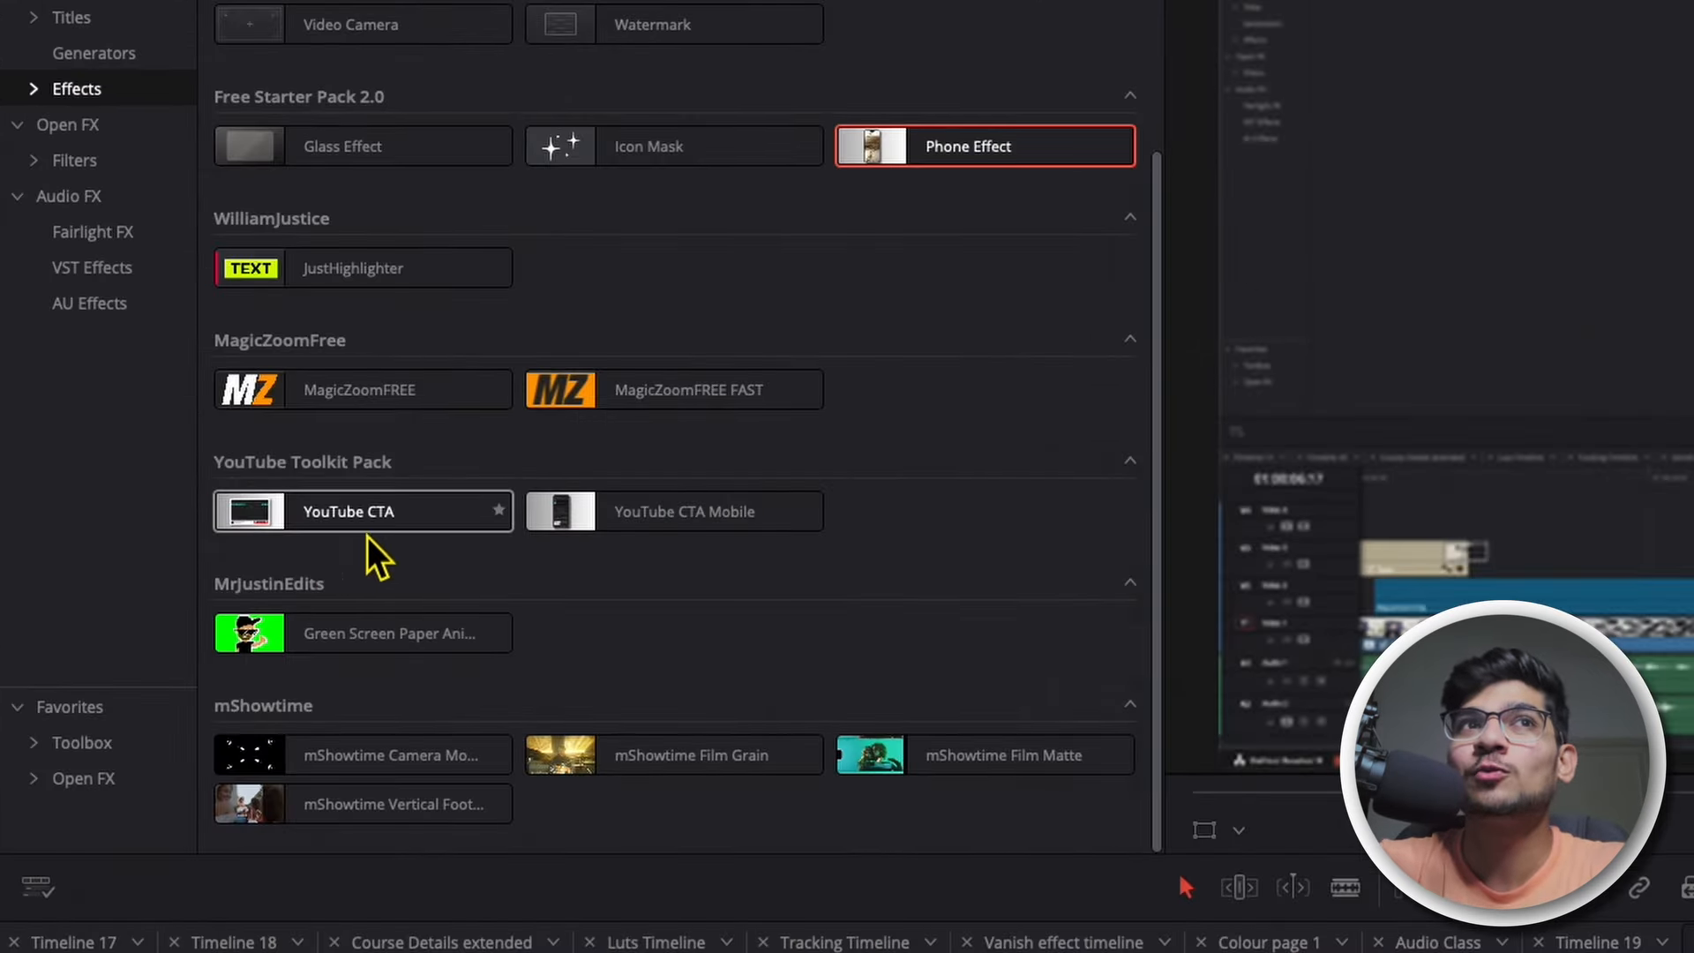
# Step: Apply the YouTube CTA effect from the YouTube Toolkit Pack to the first screenshot clip and scrub through its animation
pyautogui.moveTo(351, 528); pyautogui.dragTo(1655, 952)
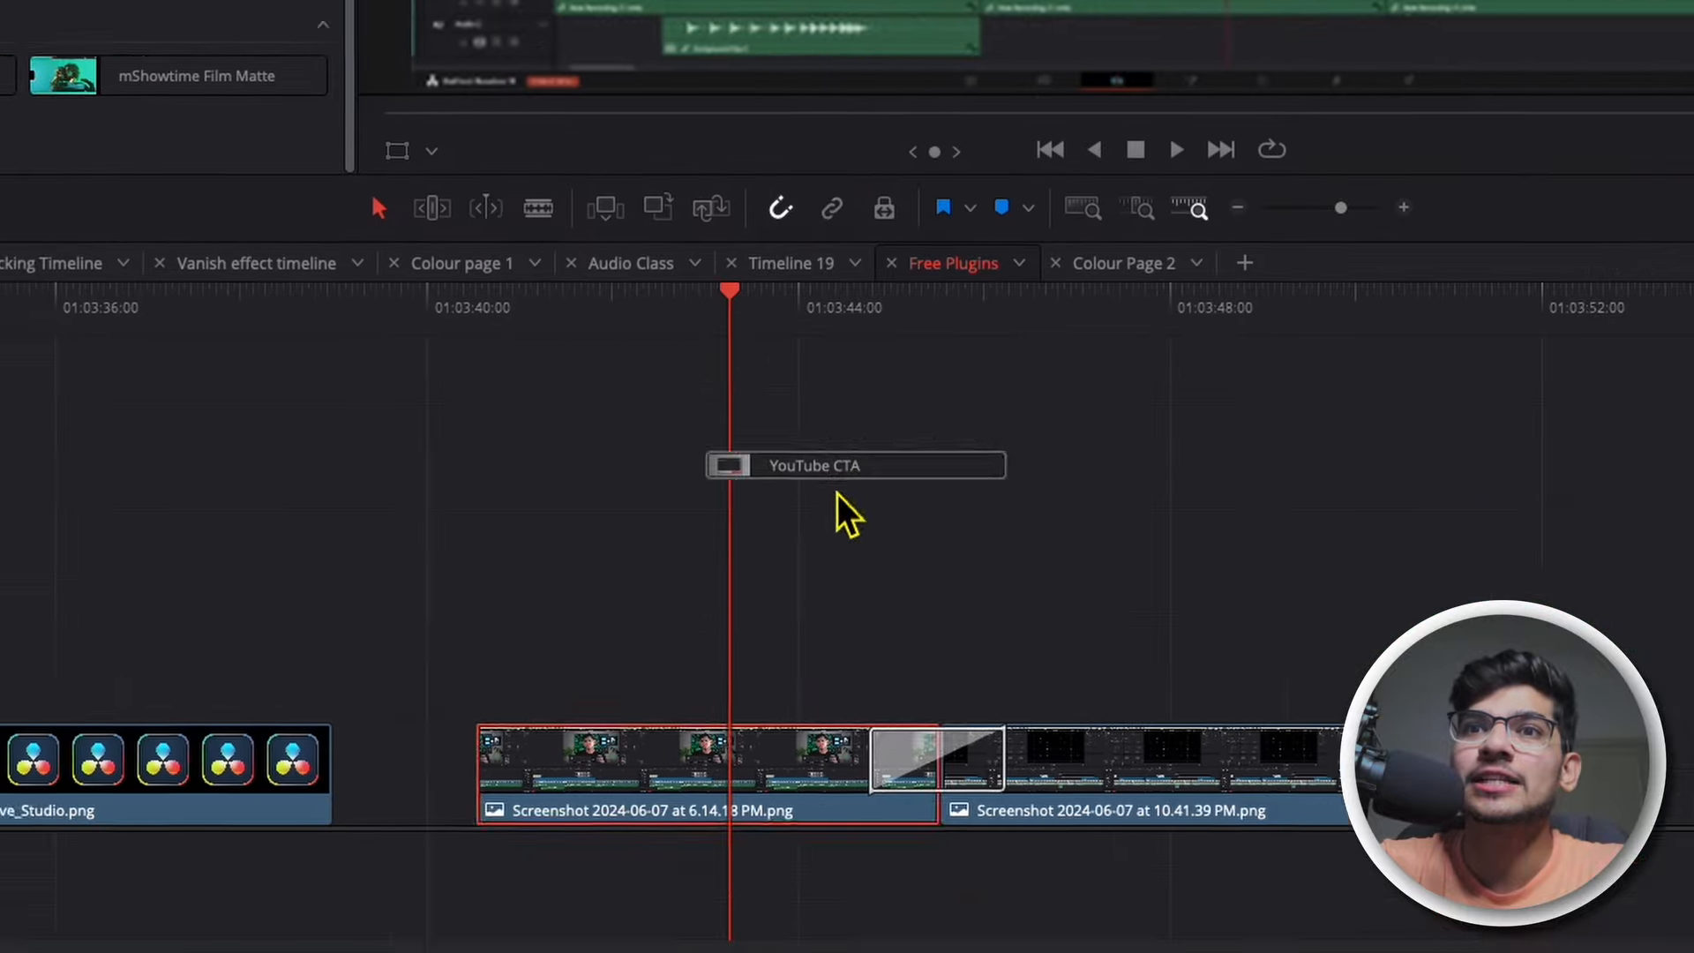
pyautogui.moveTo(838, 494); pyautogui.dragTo(782, 782)
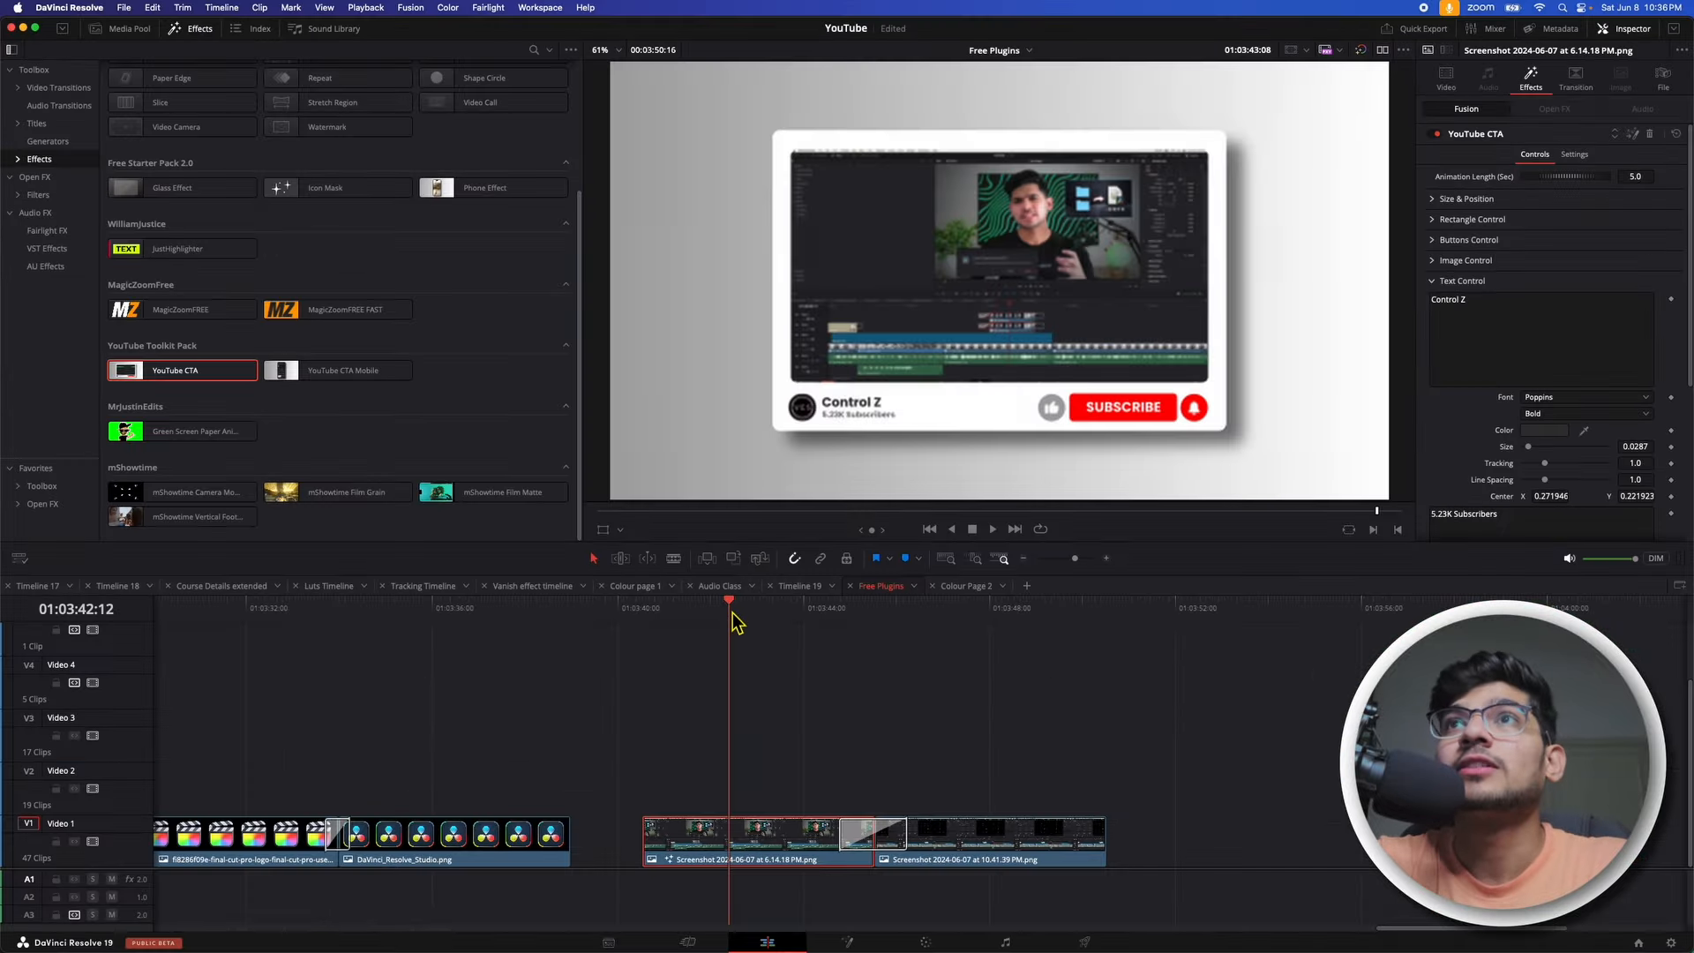
pyautogui.moveTo(733, 615); pyautogui.dragTo(740, 615)
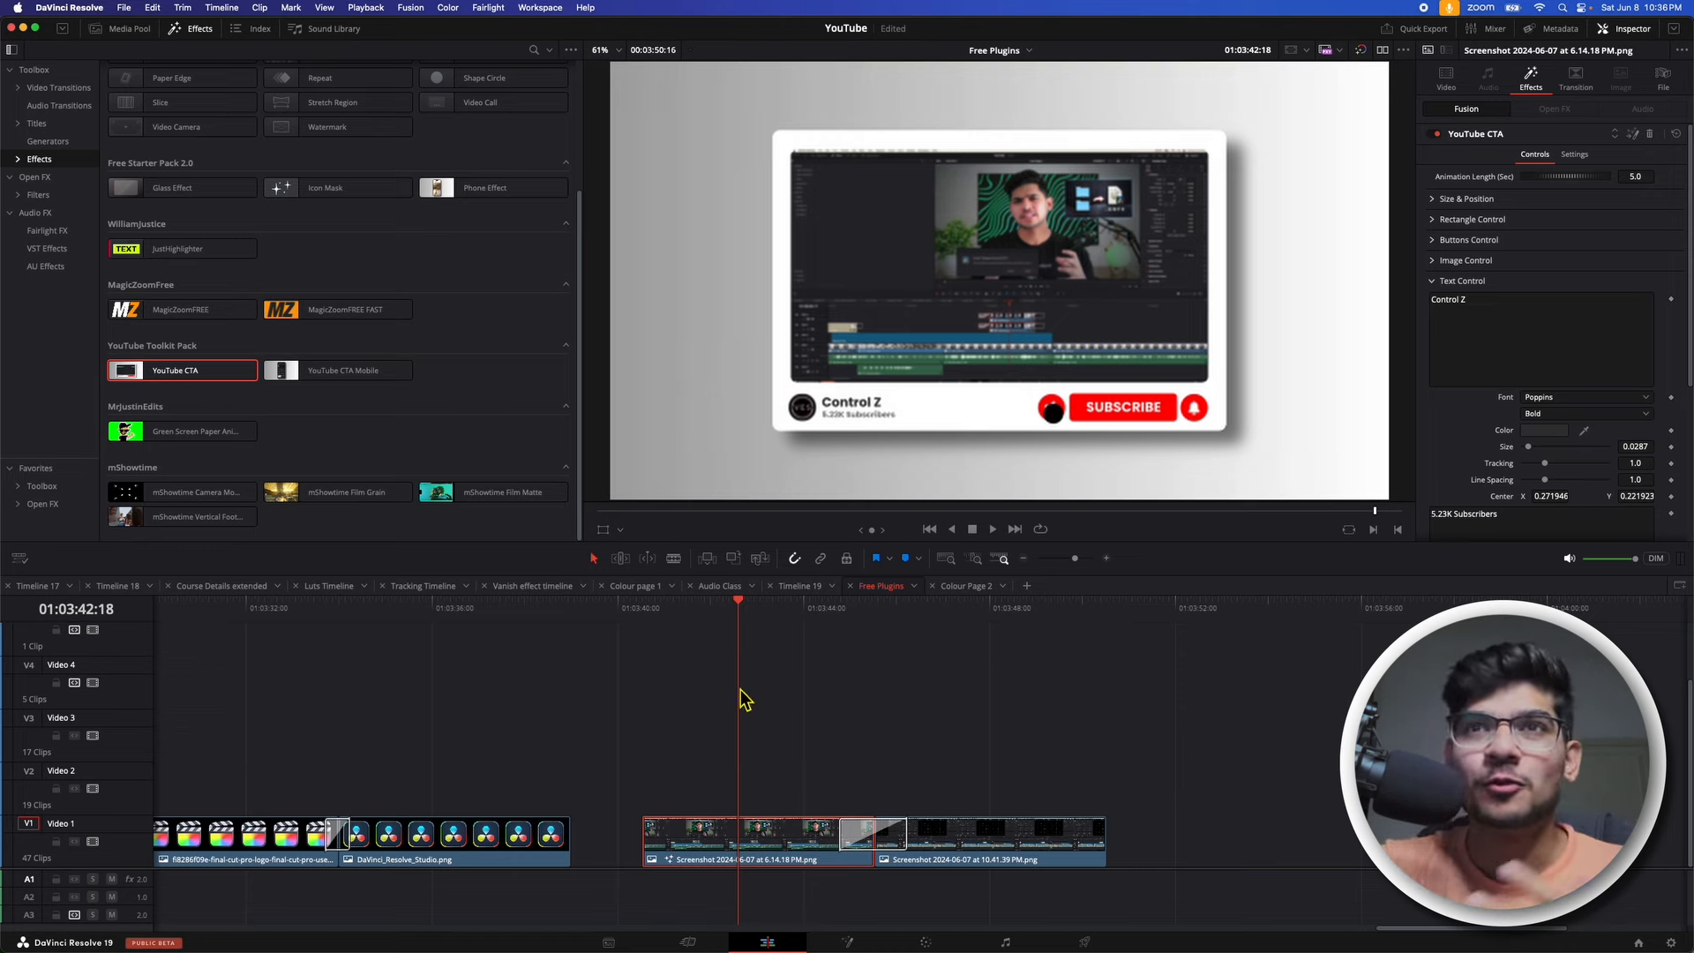
pyautogui.moveTo(711, 610)
pyautogui.mouseDown()
pyautogui.moveTo(744, 624)
pyautogui.moveTo(728, 624)
pyautogui.mouseUp()
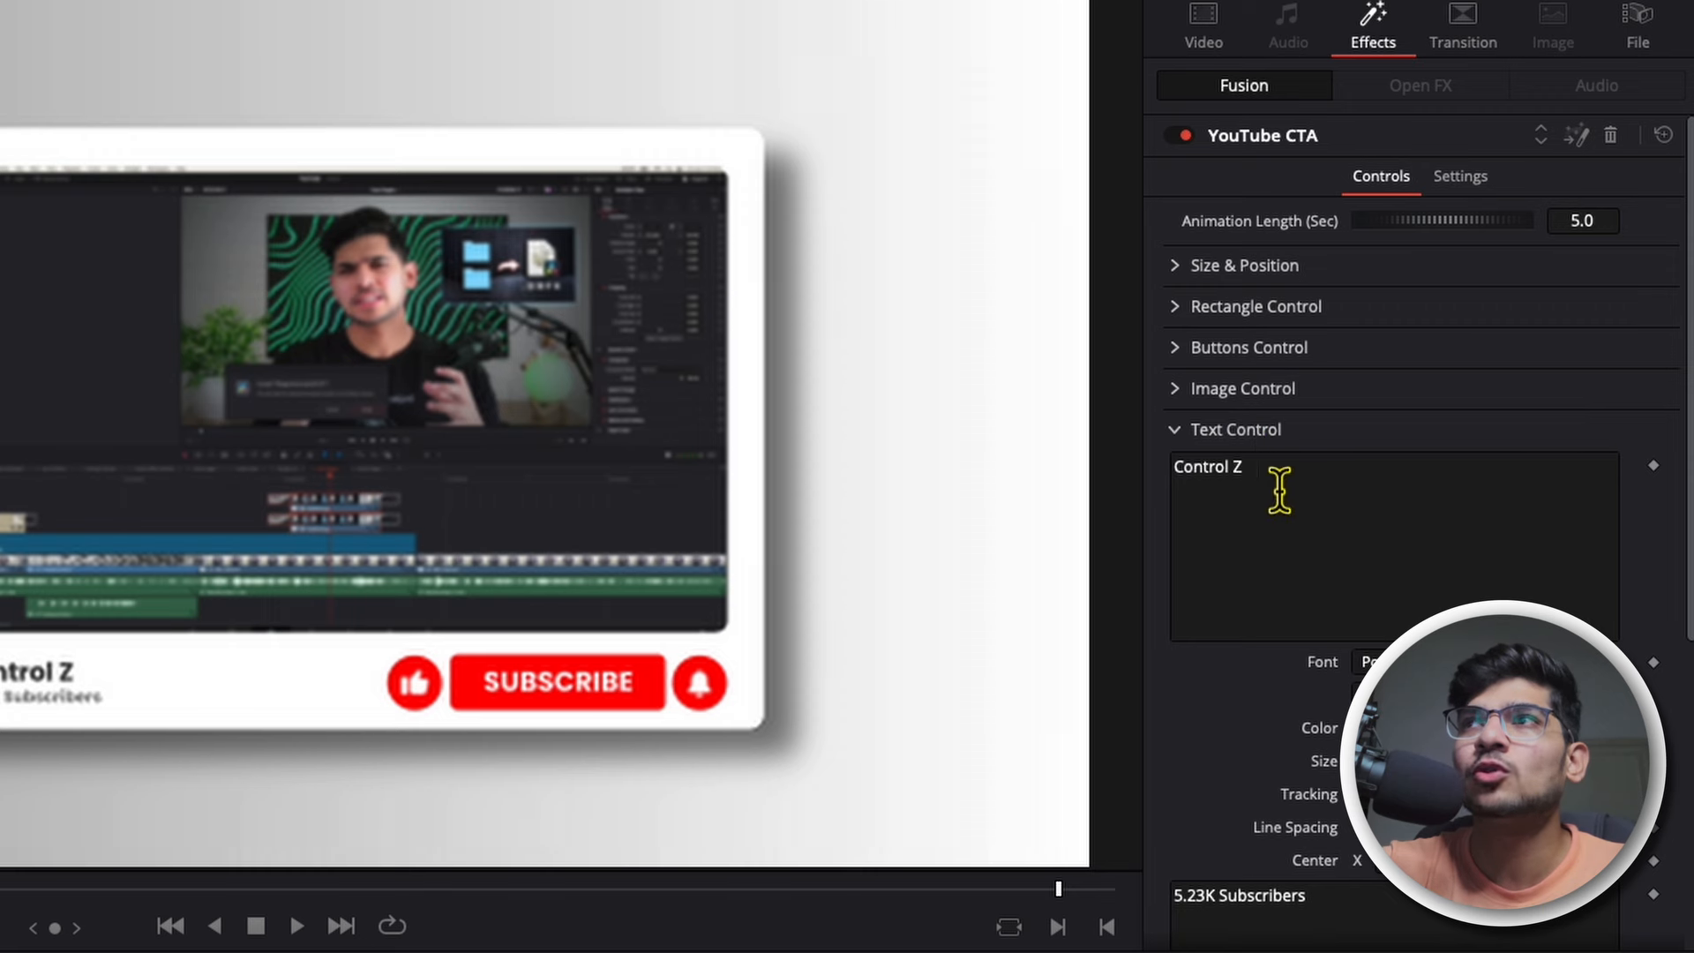
# Step: Examine the editable channel name and subscriber count texts in the YouTube CTA text controls
pyautogui.click(1241, 488)
pyautogui.moveTo(1241, 491); pyautogui.dragTo(1181, 490)
pyautogui.click(1321, 551)
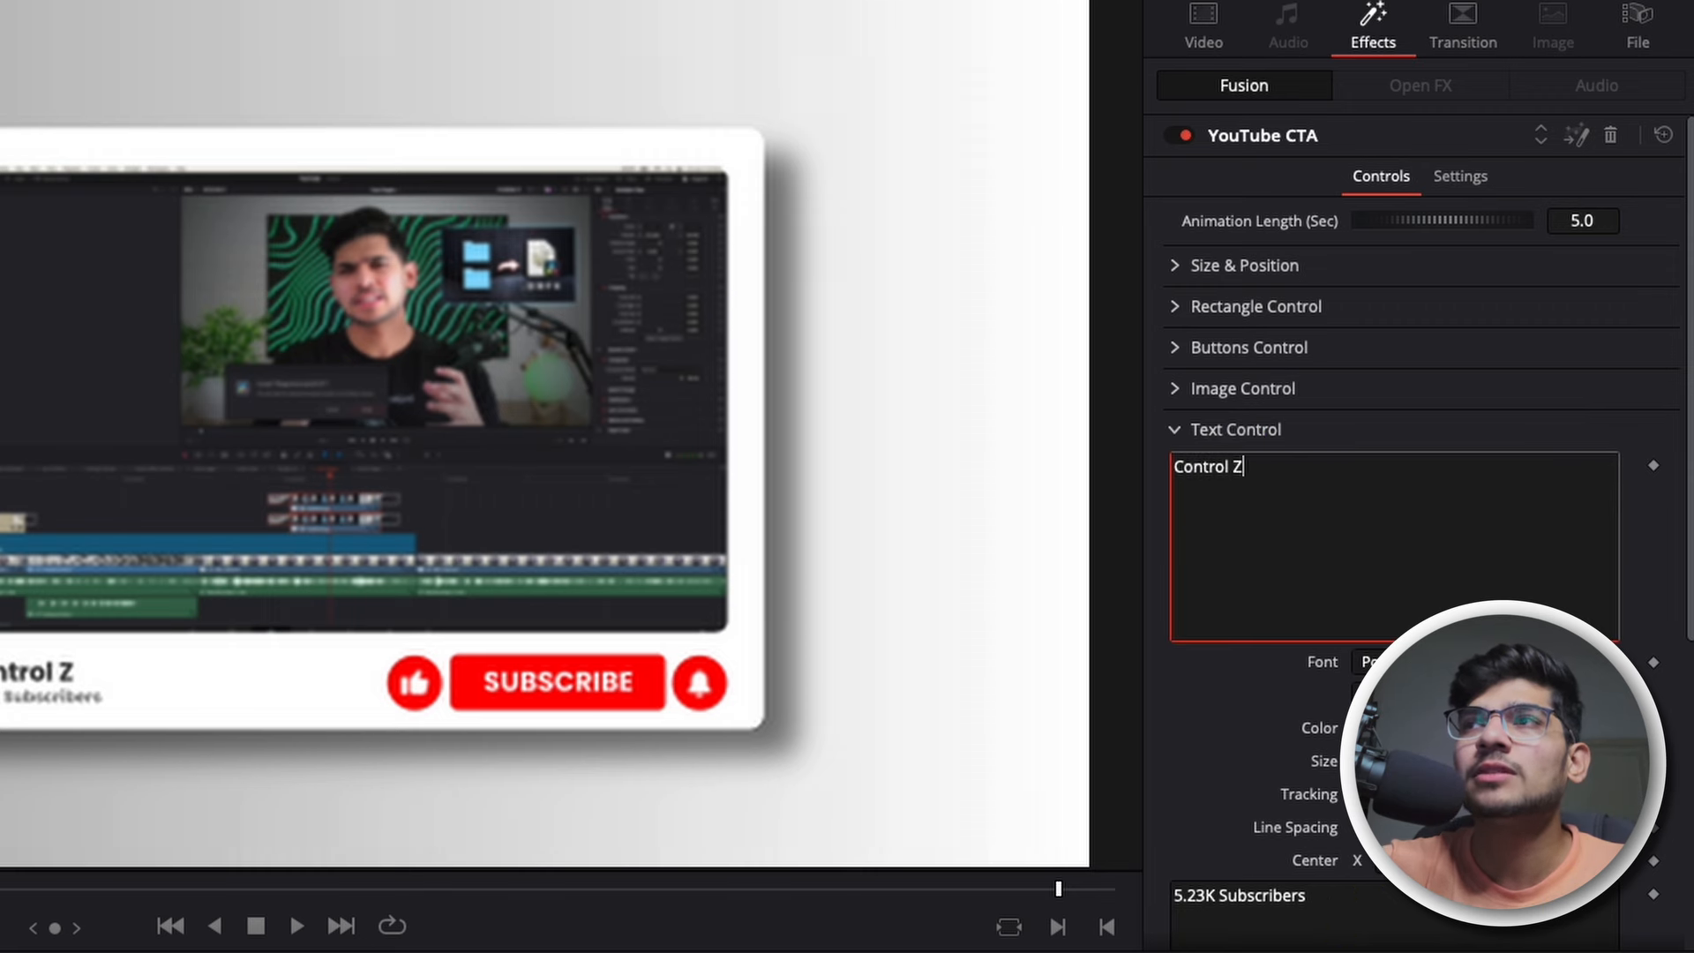
pyautogui.moveTo(1329, 914); pyautogui.dragTo(1178, 915)
pyautogui.click(1346, 922)
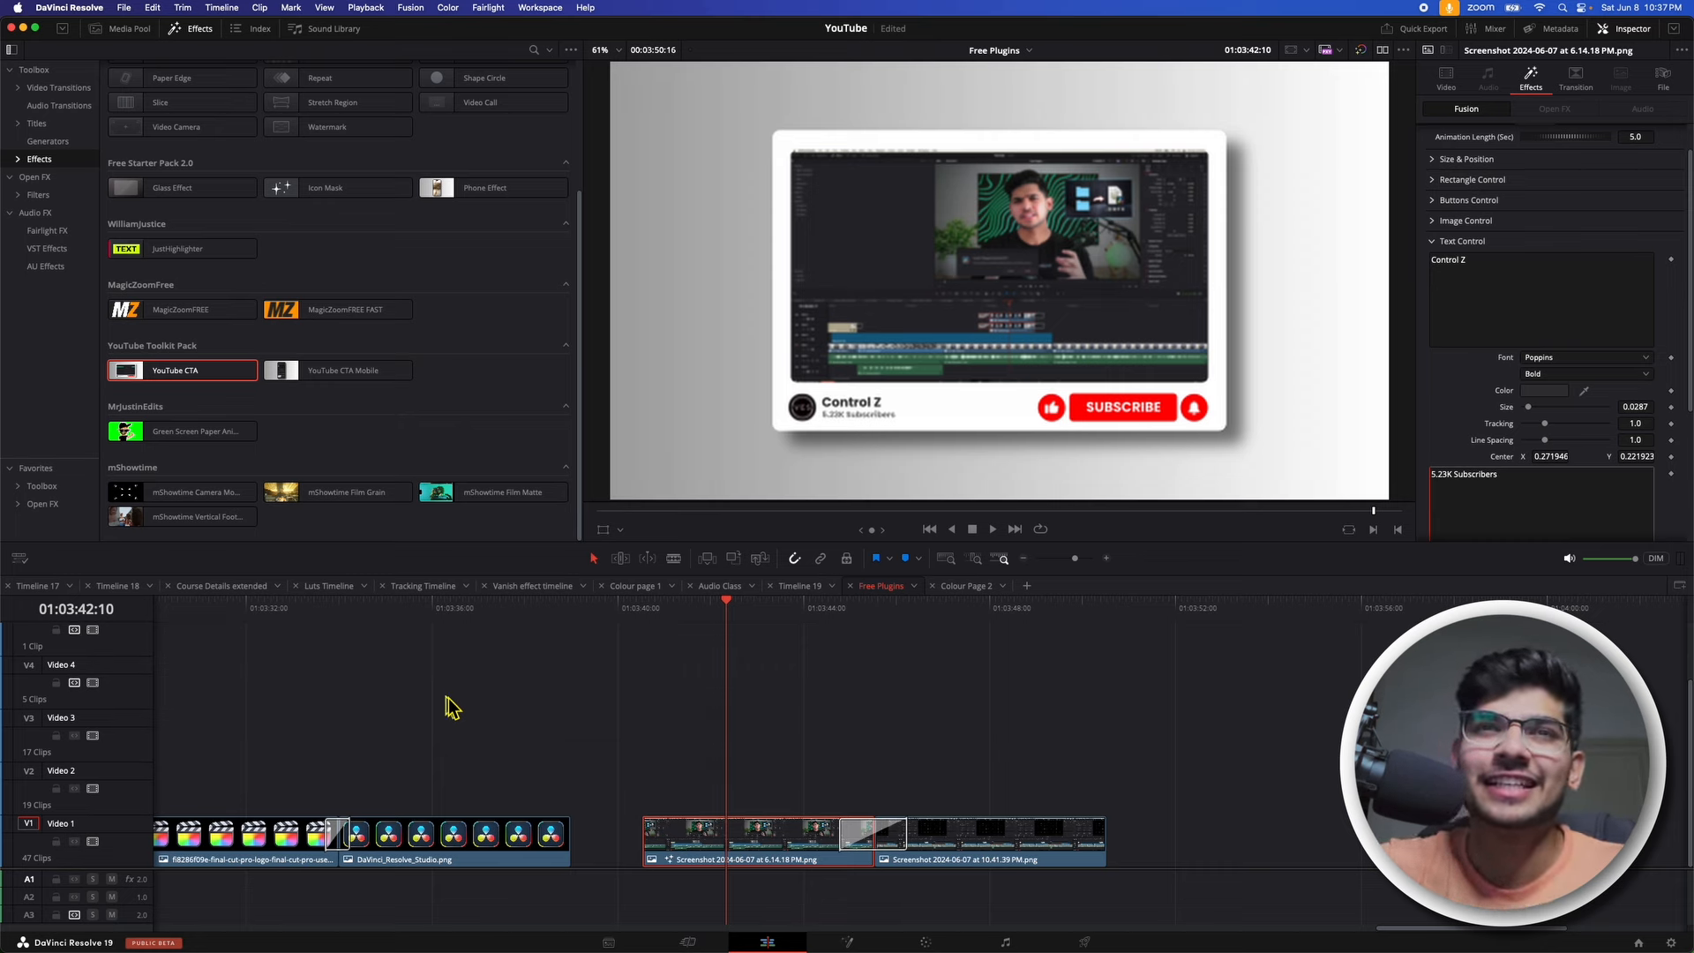
# Step: Apply the MrJustinEdits Green Screen Paper Animation effect to the DaVinci Resolve logo clip
pyautogui.click(449, 618)
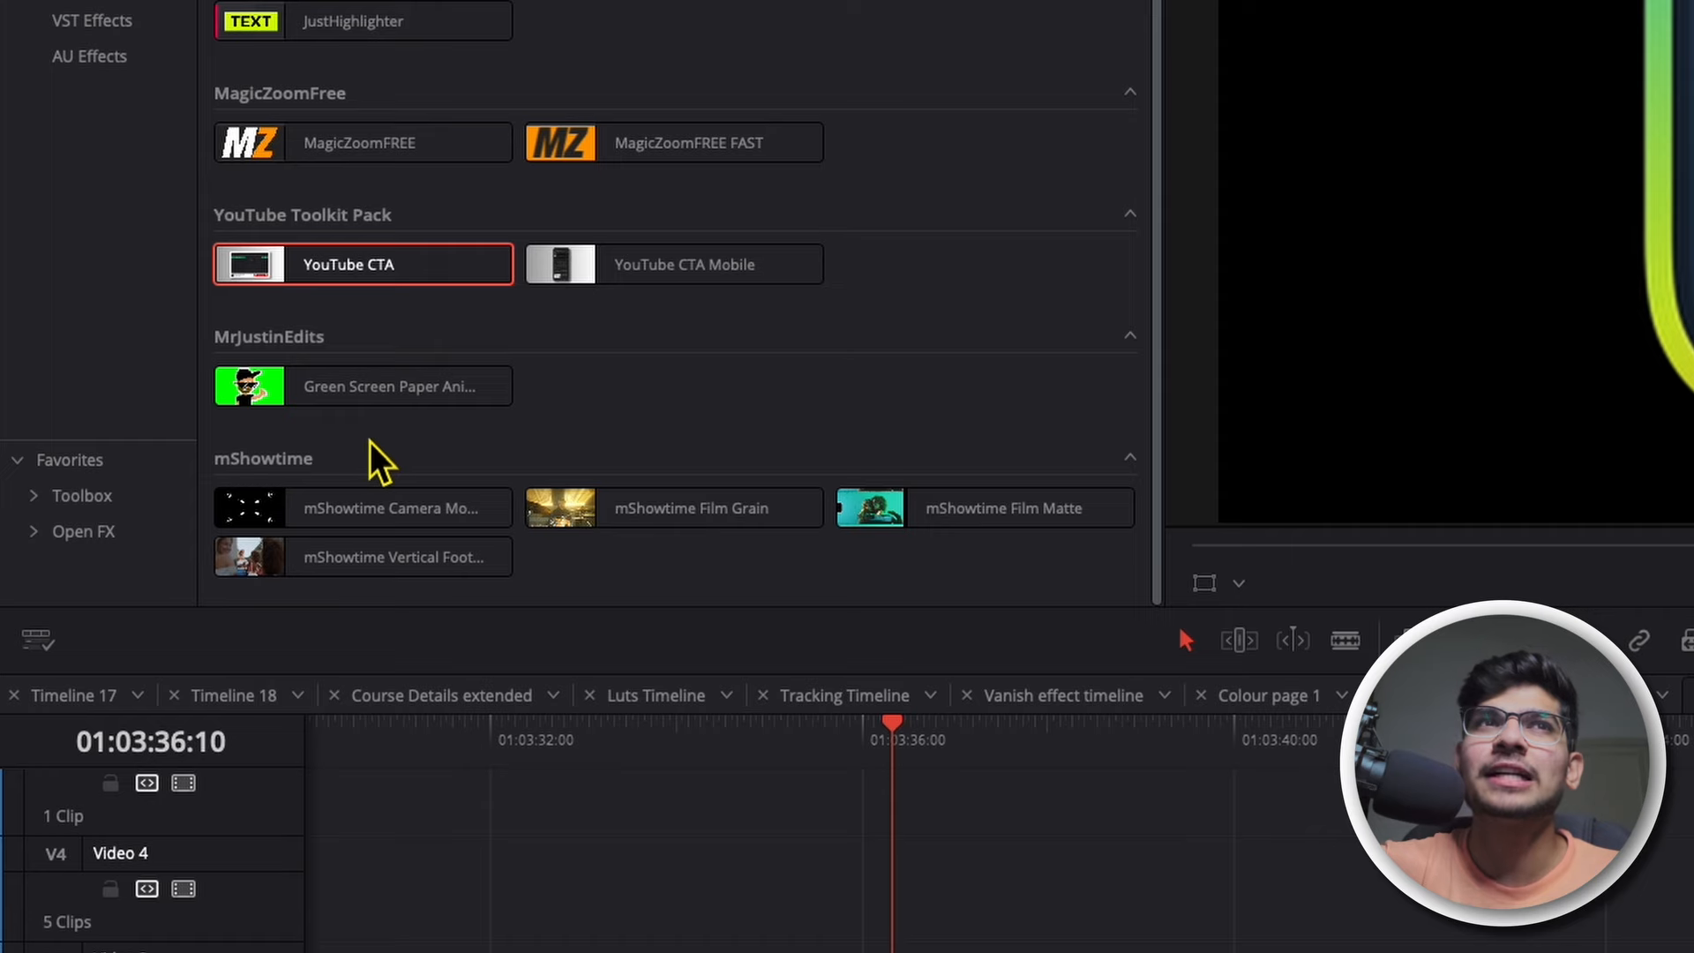
pyautogui.moveTo(322, 399); pyautogui.dragTo(611, 724)
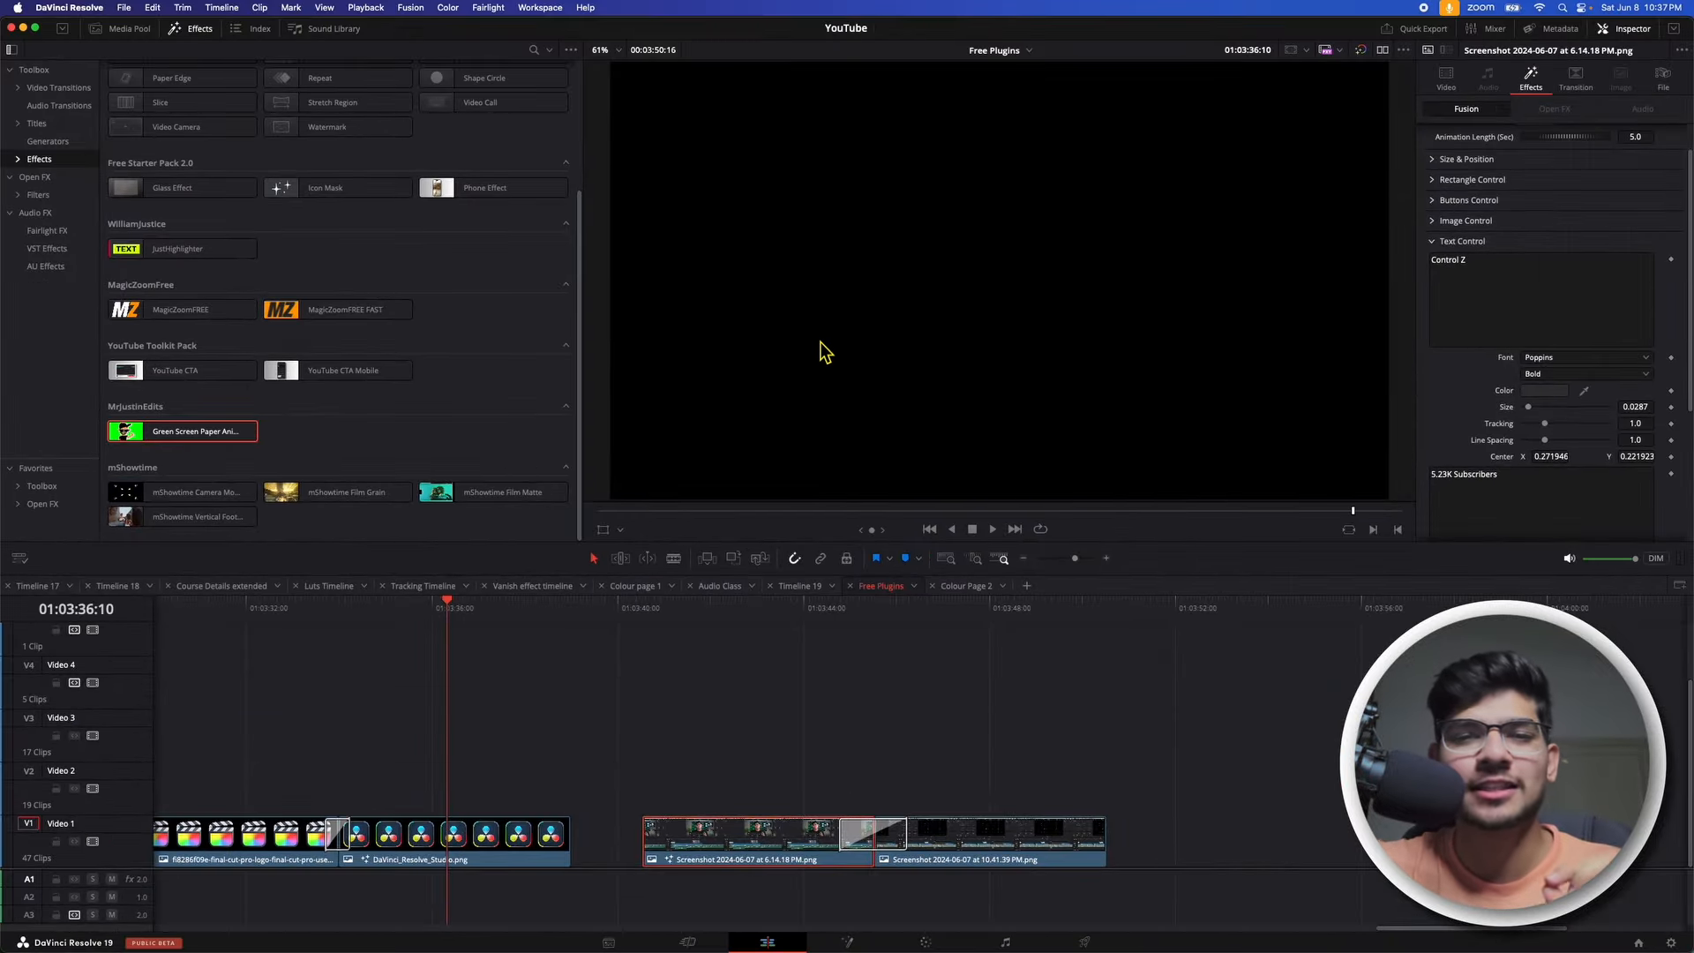
# Step: Load DaVinci_Resolve_Studio.png from the Master bin as the source image of the Green Screen Paper Animator effect
pyautogui.click(113, 31)
pyautogui.click(32, 69)
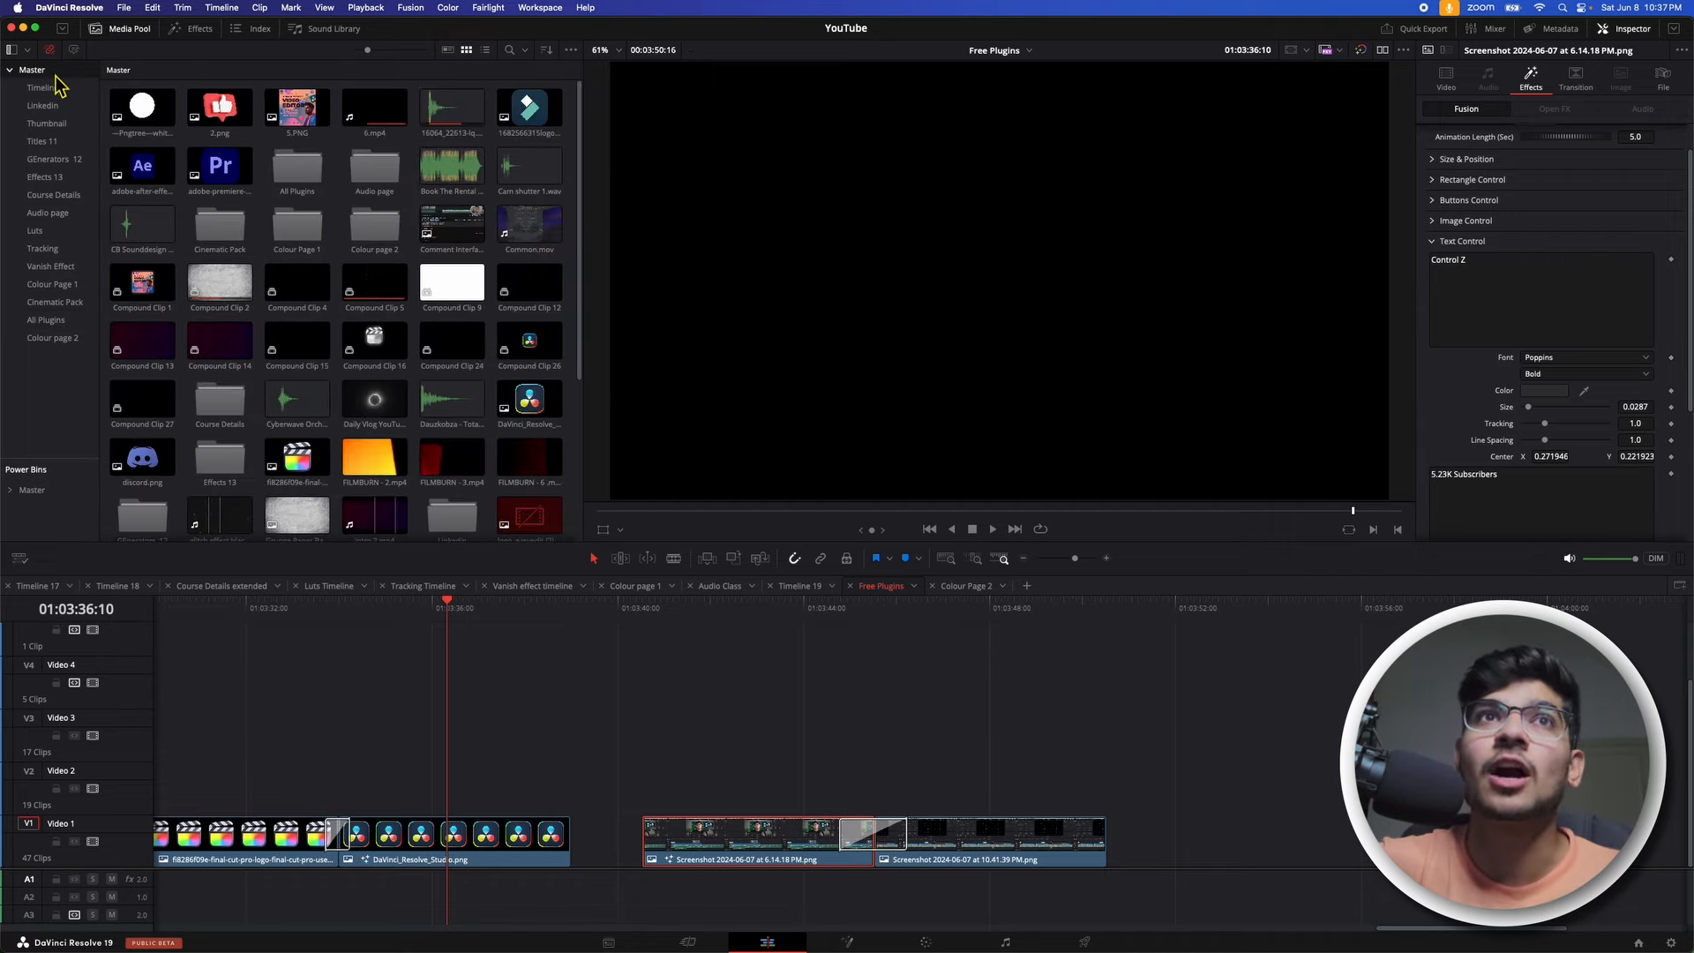
pyautogui.click(540, 406)
pyautogui.click(538, 406)
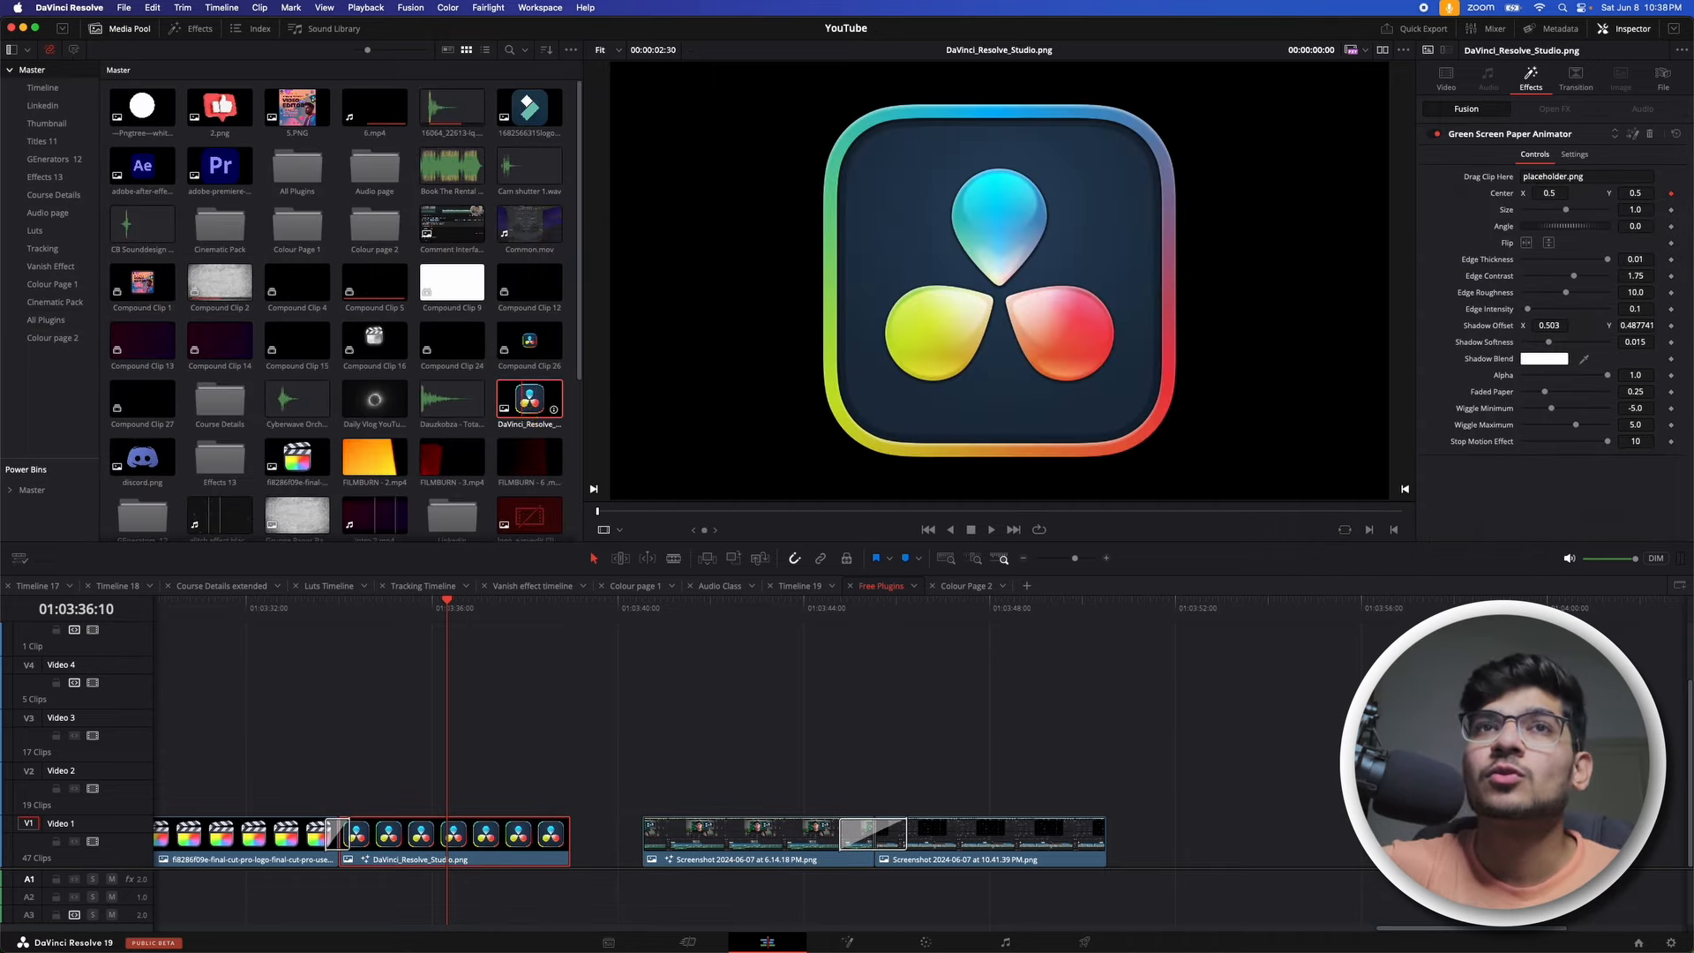
pyautogui.moveTo(528, 408); pyautogui.dragTo(1479, 197)
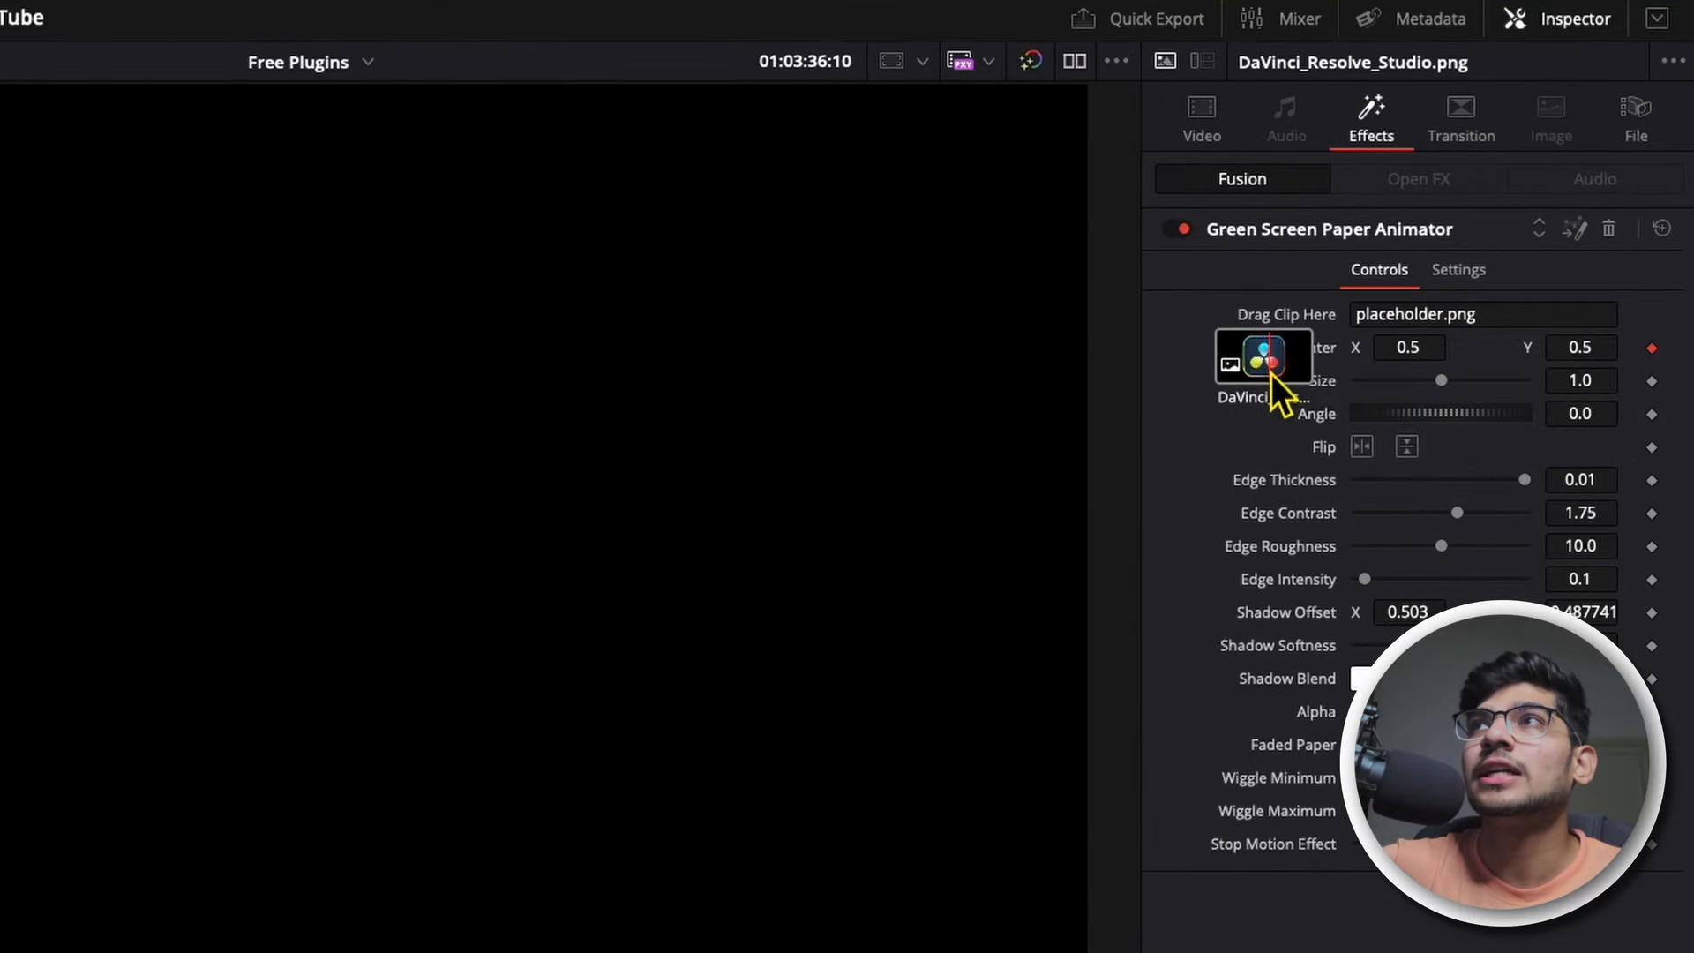
pyautogui.moveTo(1271, 373); pyautogui.dragTo(1417, 316)
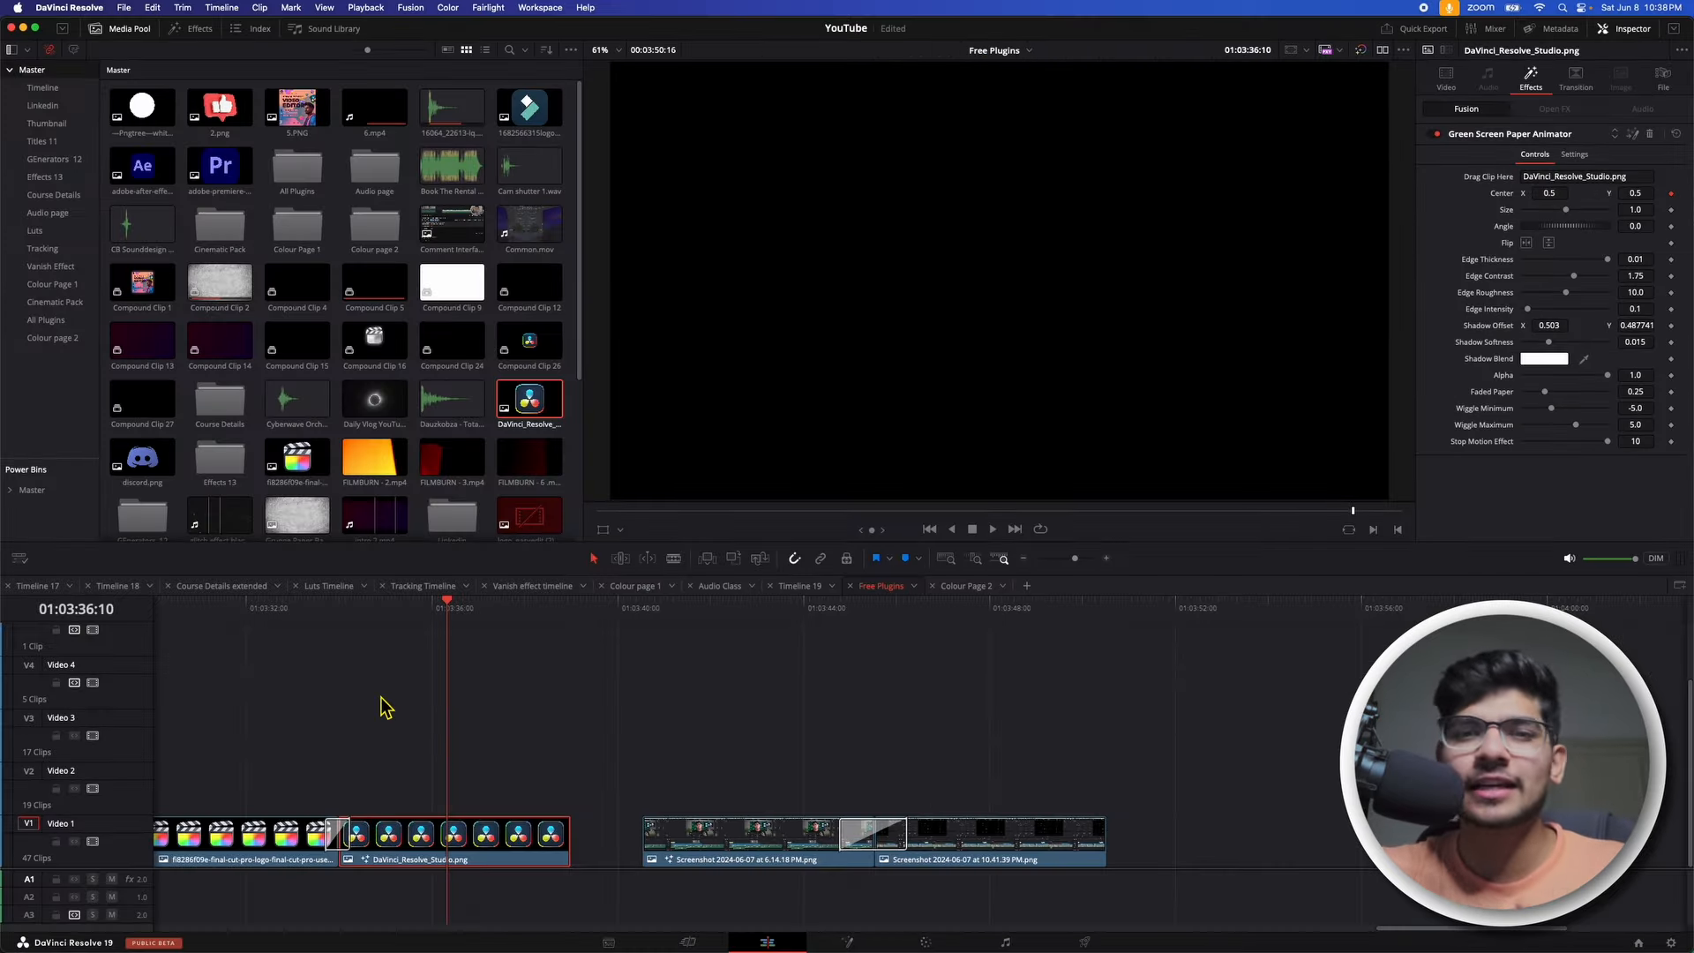
# Step: Preview the paper animation on the DaVinci Resolve logo clip, reduce the effect's size slightly, and scrub through the clip
pyautogui.click(403, 607)
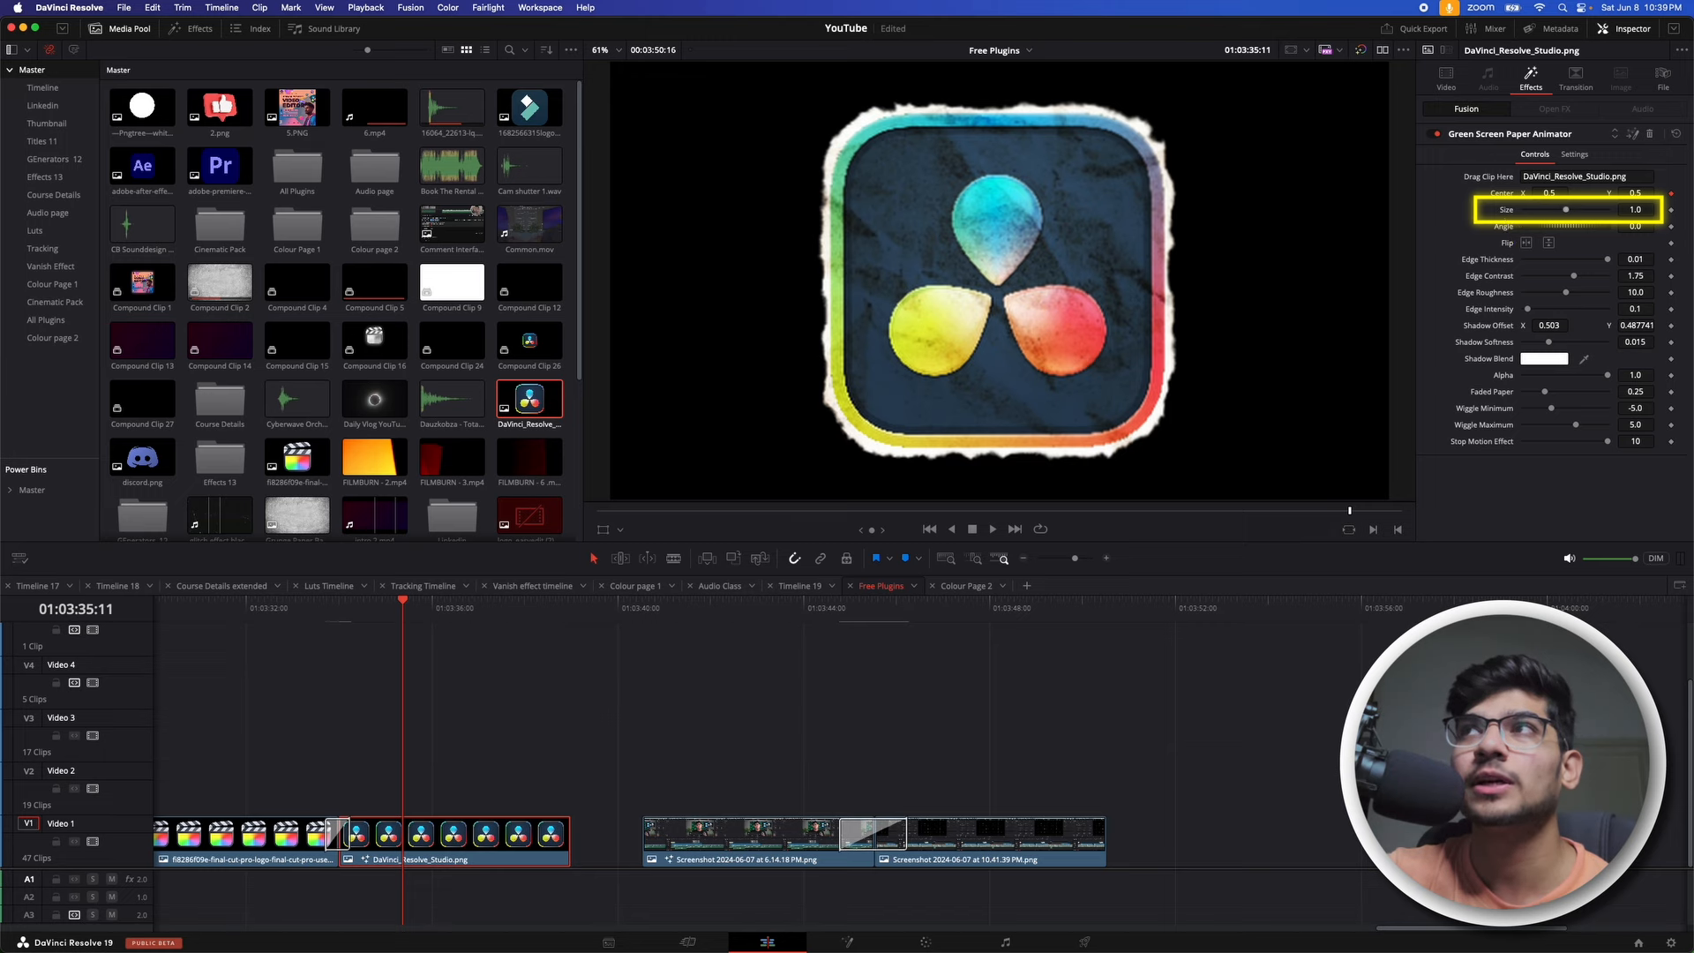
pyautogui.moveTo(1557, 212); pyautogui.dragTo(1543, 212)
pyautogui.moveTo(428, 608); pyautogui.dragTo(445, 640)
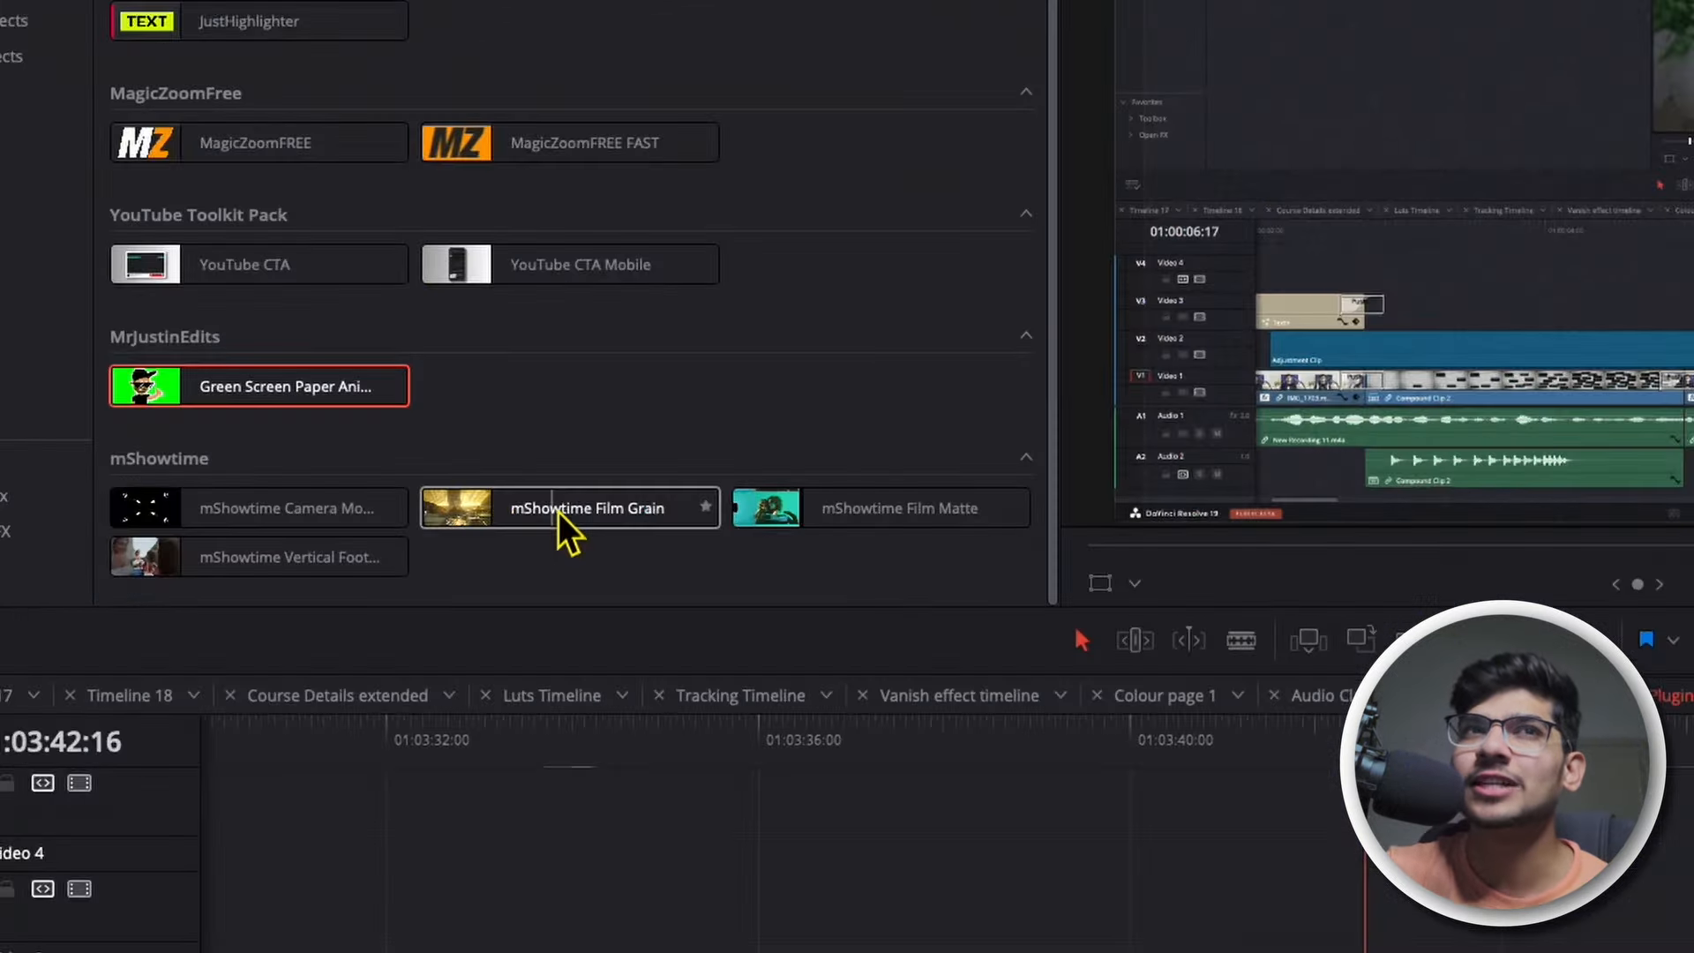
# Step: Try the mShowtime Film Grain and mShowtime Film Matte effects on the first screenshot clip
pyautogui.moveTo(559, 512); pyautogui.dragTo(742, 754)
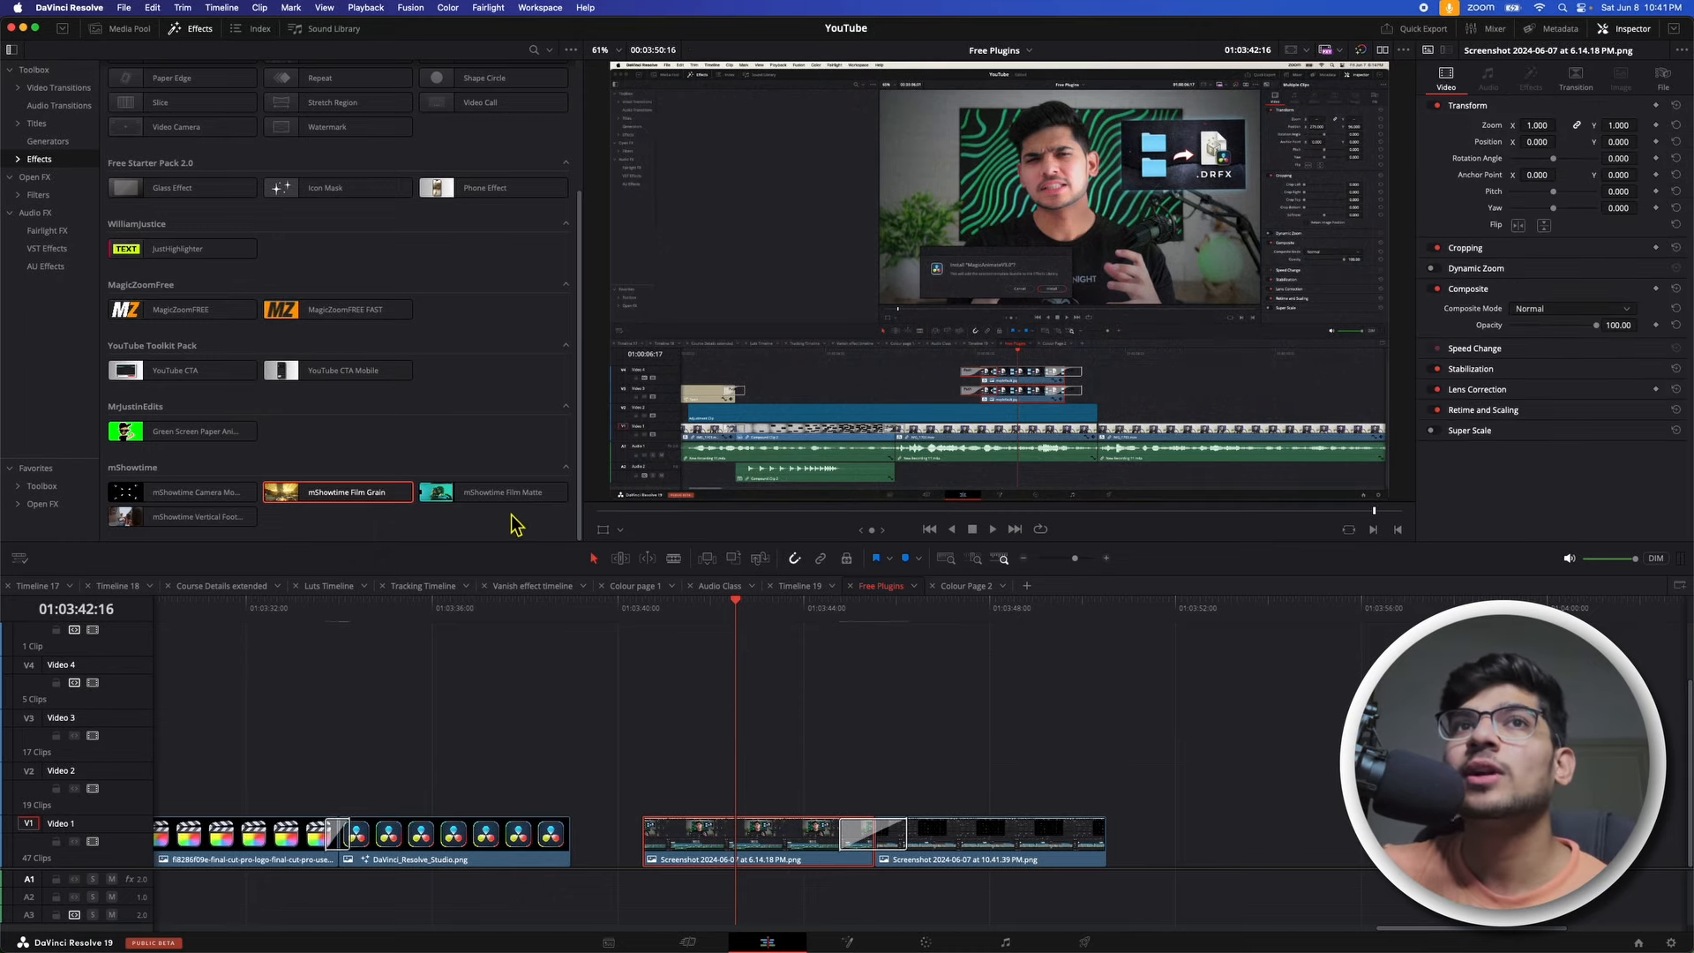
pyautogui.moveTo(510, 499); pyautogui.dragTo(781, 861)
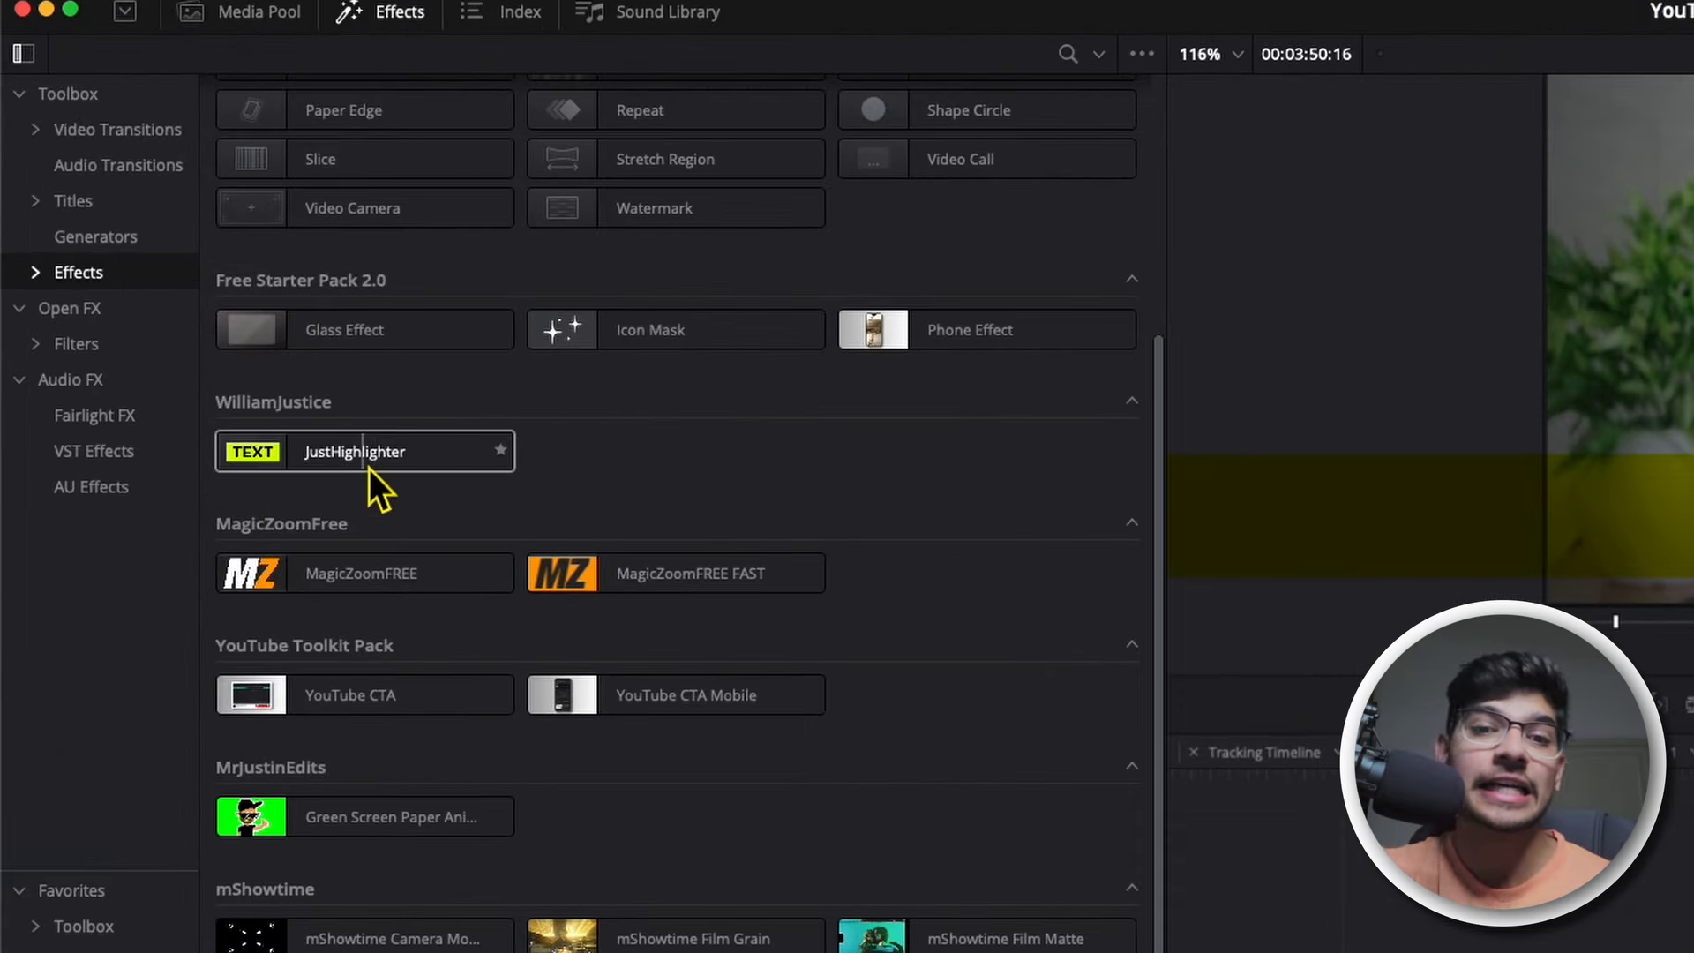
# Step: Apply JustHighlighter to the first screenshot clip with width 0.386, height 0.024 and center at X 0.283, Y 0.531
pyautogui.moveTo(345, 462); pyautogui.dragTo(538, 720)
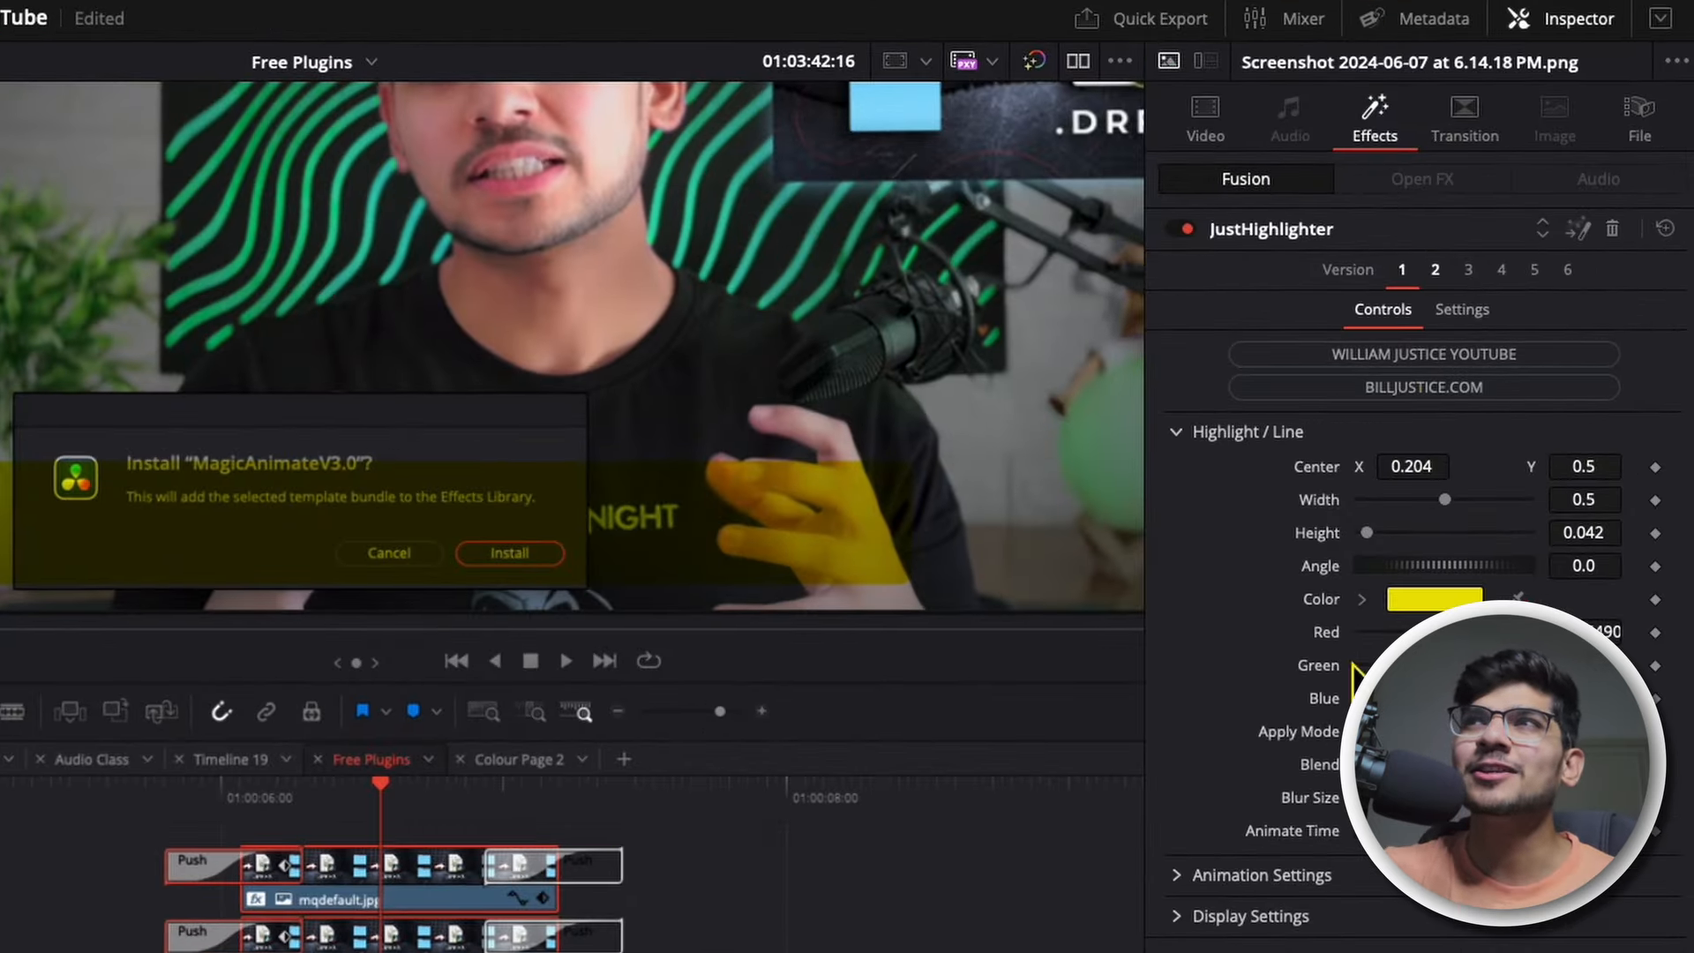
pyautogui.moveTo(1452, 506); pyautogui.dragTo(1432, 512)
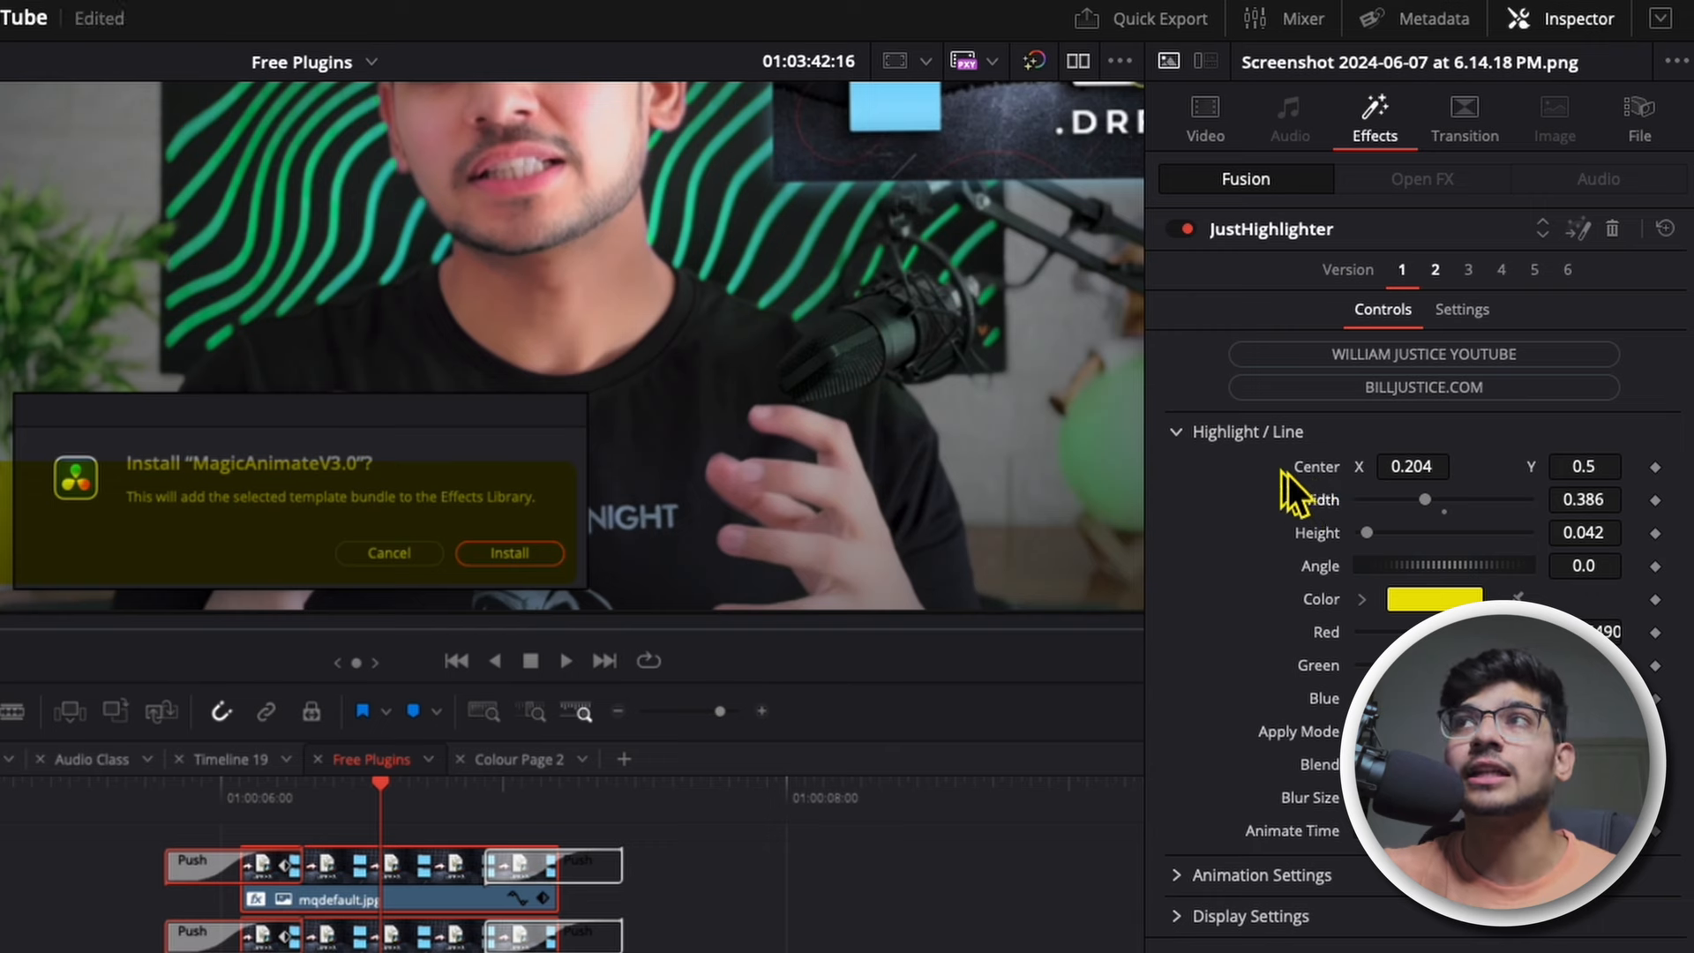
pyautogui.moveTo(1414, 473); pyautogui.dragTo(1475, 473)
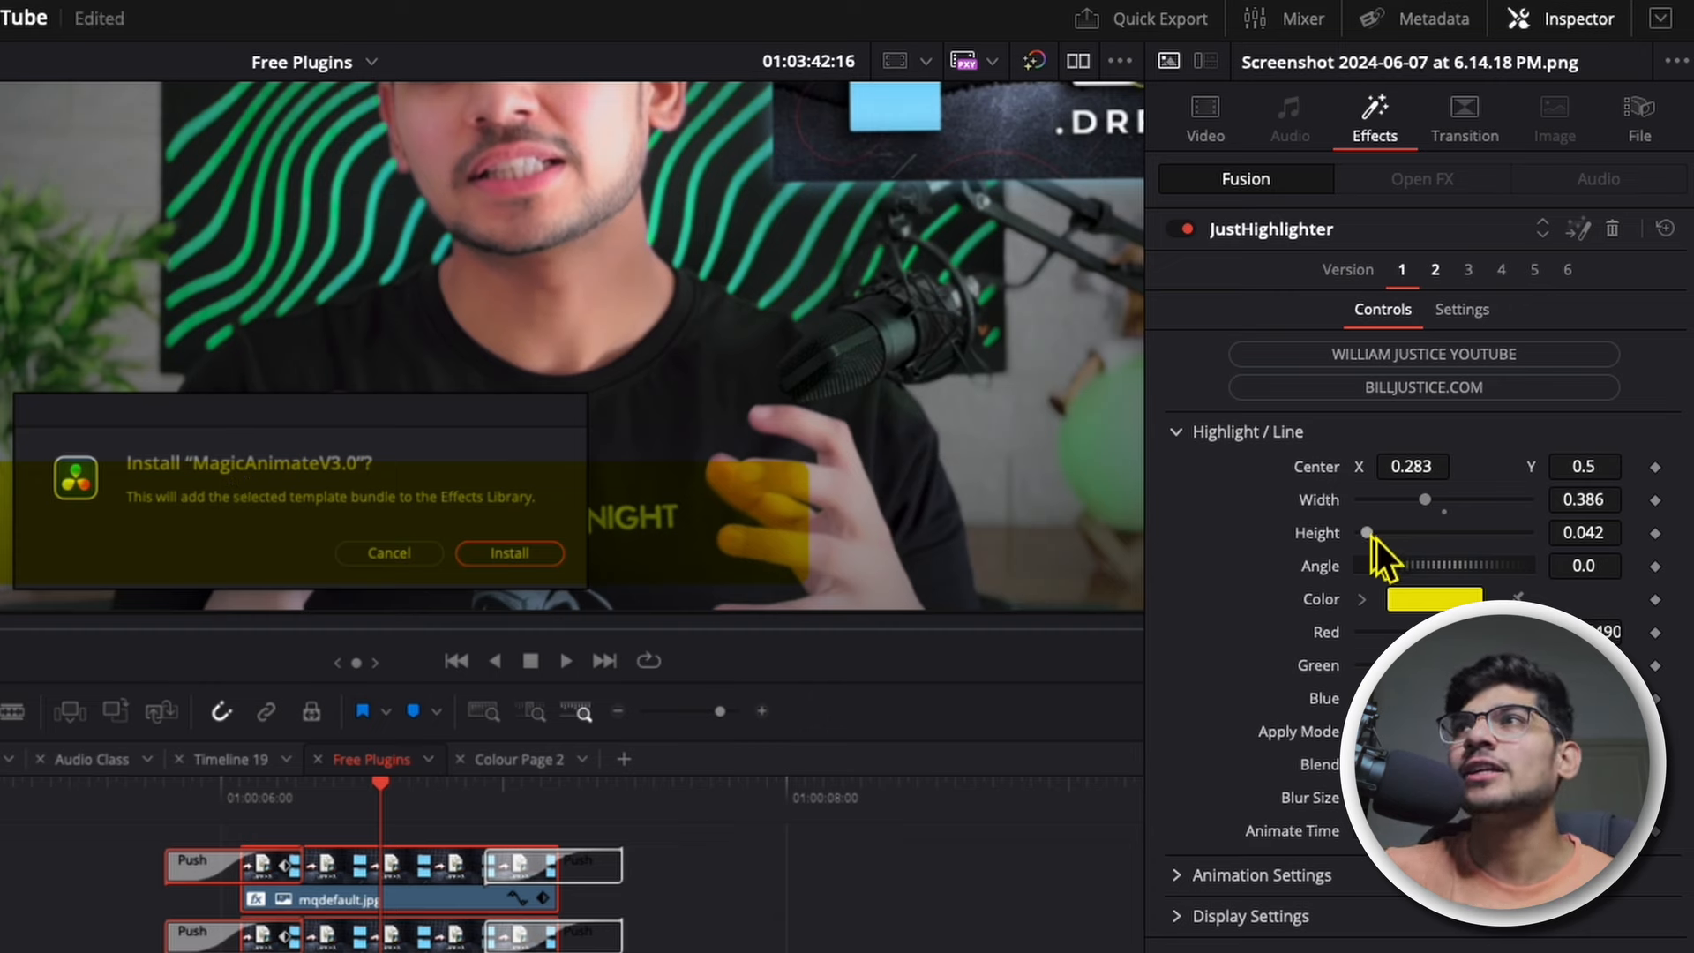
pyautogui.moveTo(1593, 532)
pyautogui.mouseDown()
pyautogui.moveTo(1564, 532)
pyautogui.moveTo(1579, 532)
pyautogui.mouseUp()
pyautogui.moveTo(1584, 466); pyautogui.dragTo(1619, 466)
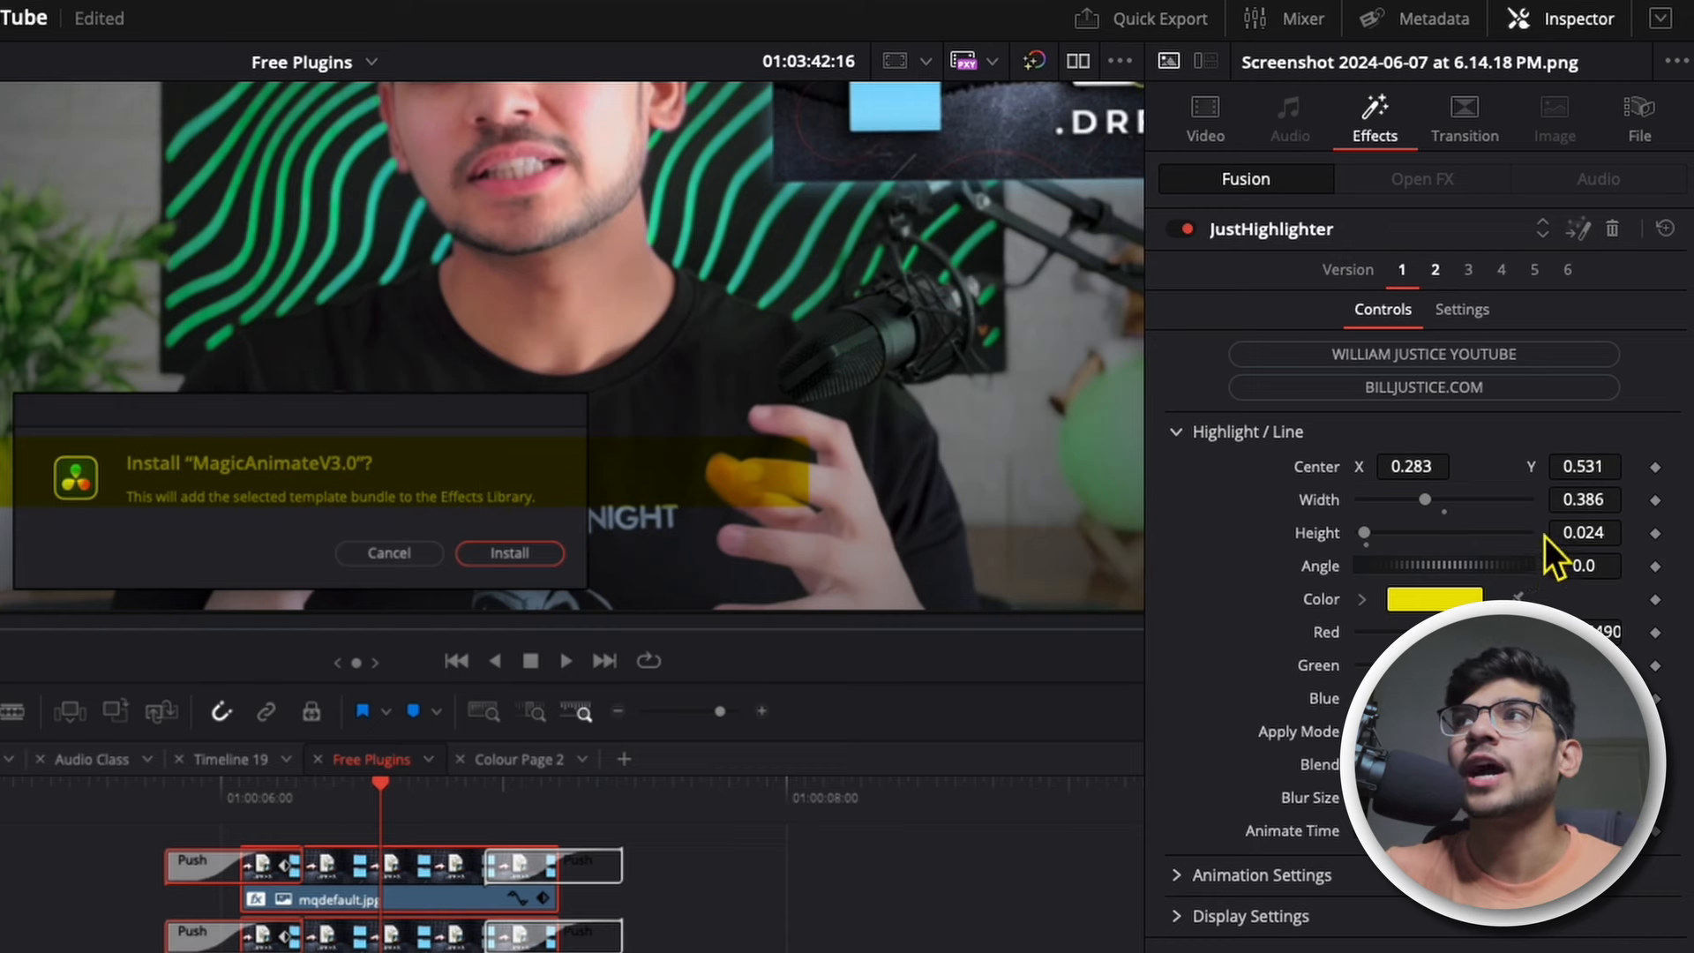
# Step: Fit the highlight to the install dialog's title with height 0.012, width 0.092 and center X 0.434, Y 0.535, and scrub through its animation
pyautogui.moveTo(1560, 534); pyautogui.dragTo(1549, 502)
pyautogui.moveTo(1422, 472); pyautogui.dragTo(1487, 472)
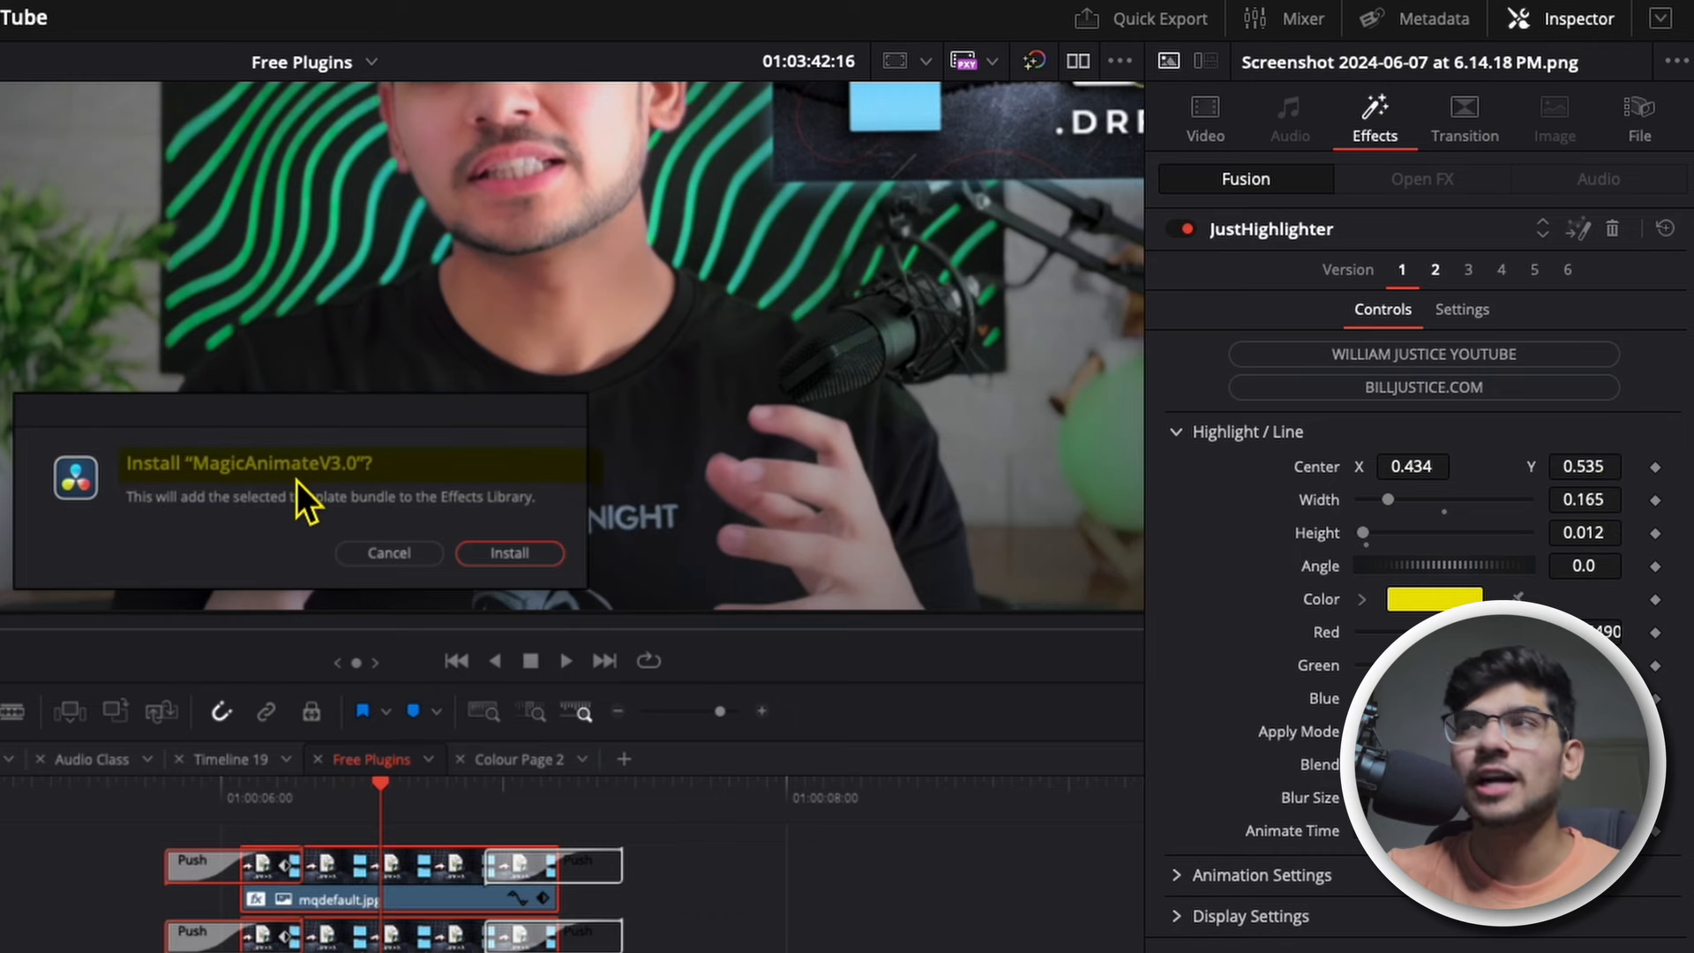
pyautogui.moveTo(1586, 499); pyautogui.dragTo(1570, 499)
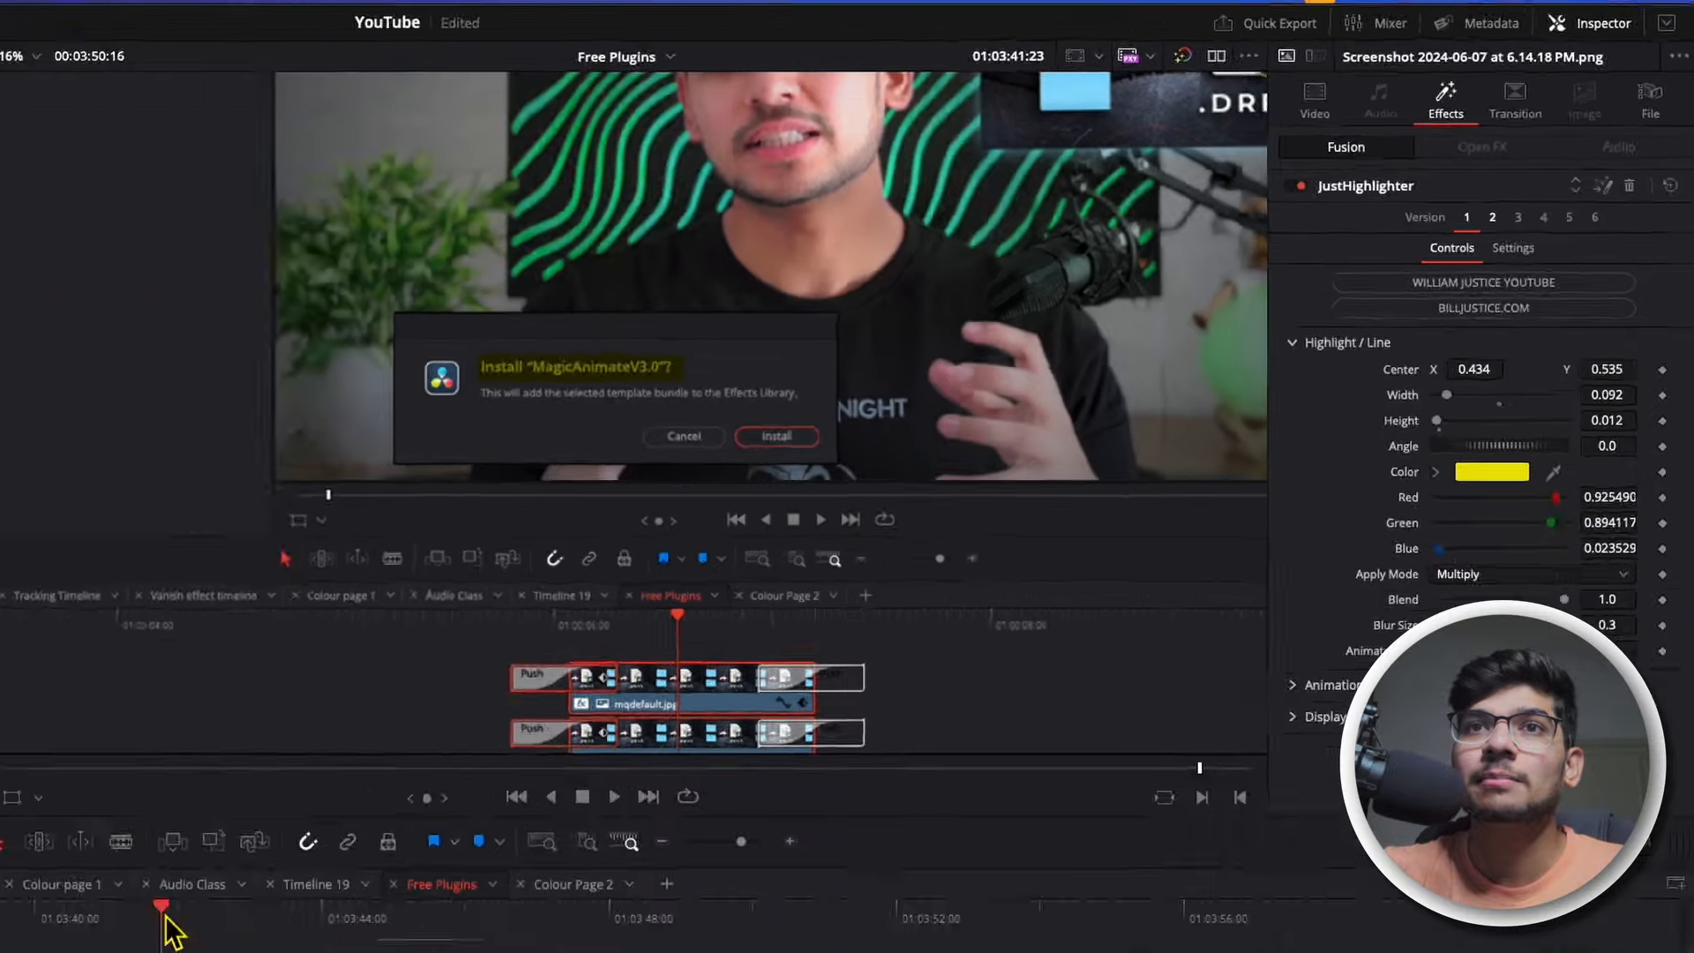
pyautogui.moveTo(168, 931); pyautogui.dragTo(85, 933)
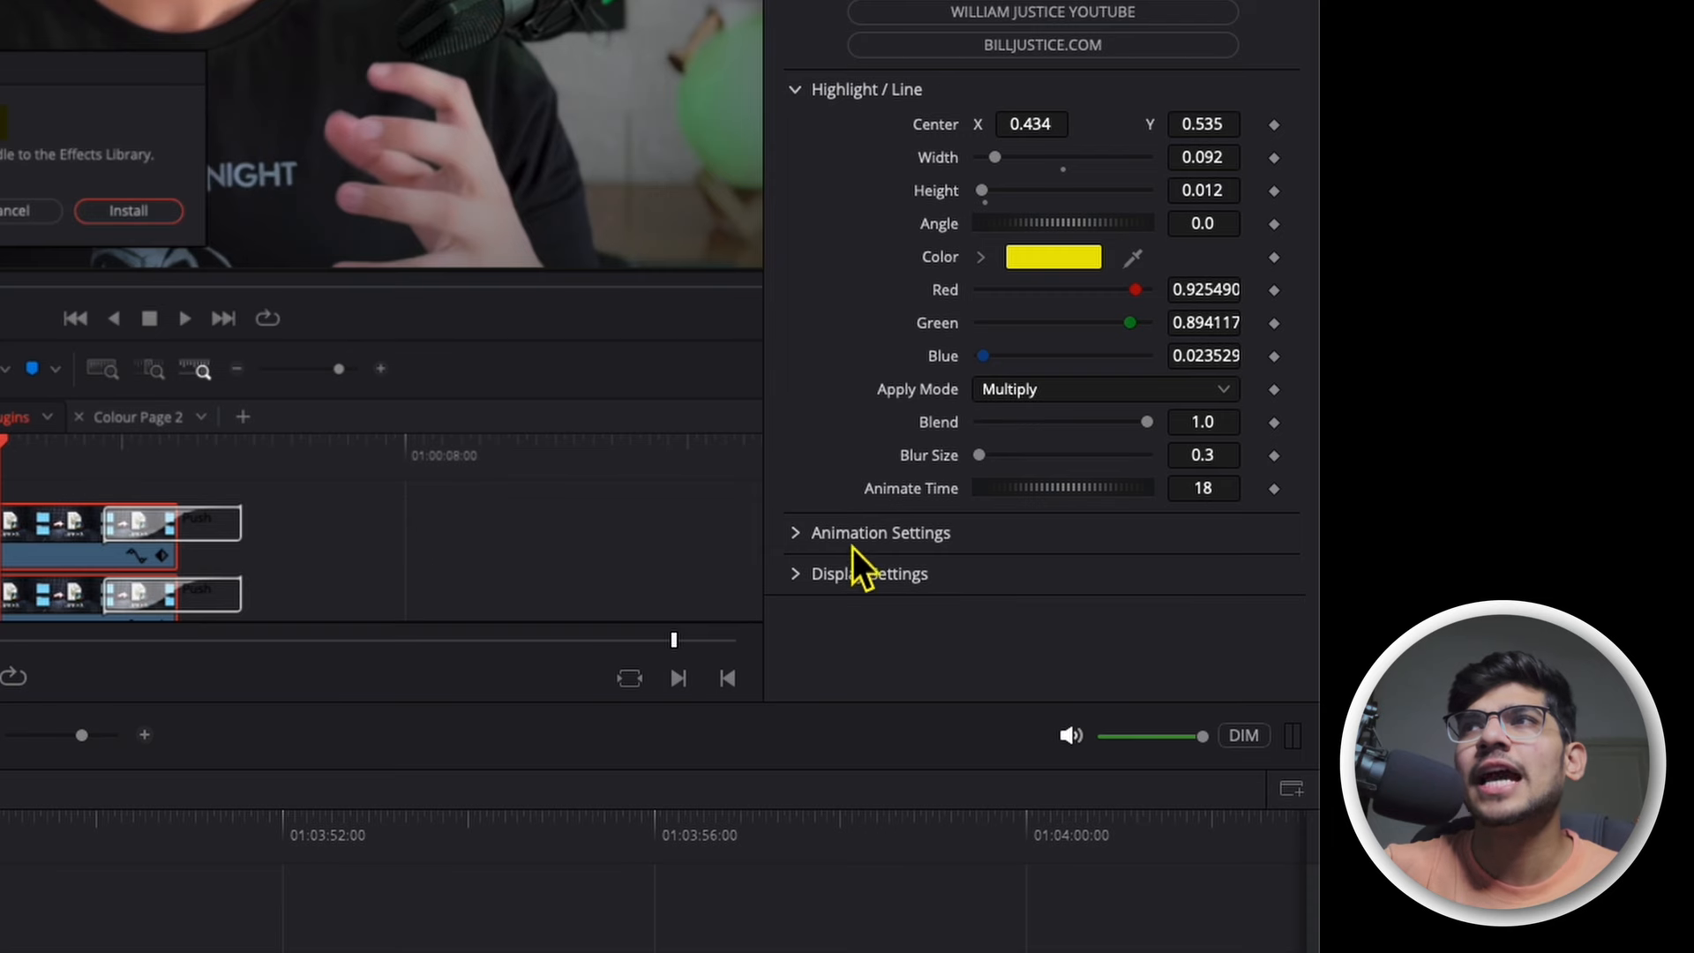
# Step: Examine JustHighlighter's animation curve options and display settings
pyautogui.click(796, 538)
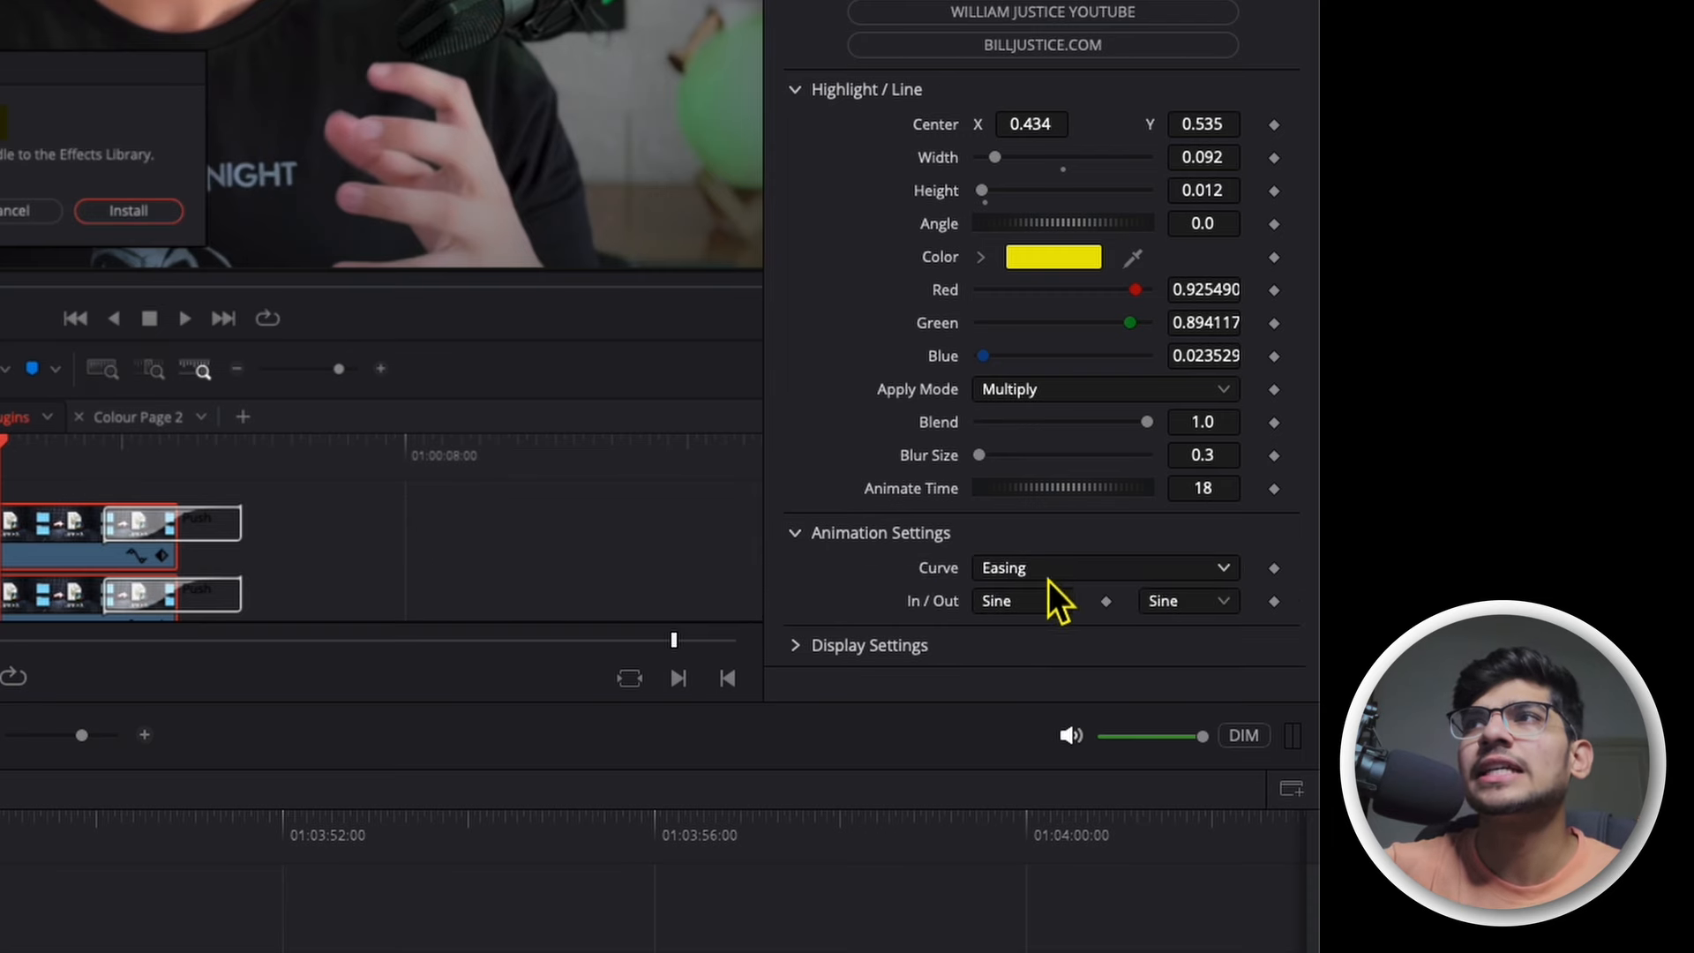
pyautogui.click(869, 645)
pyautogui.scroll(-3, 972, 627)
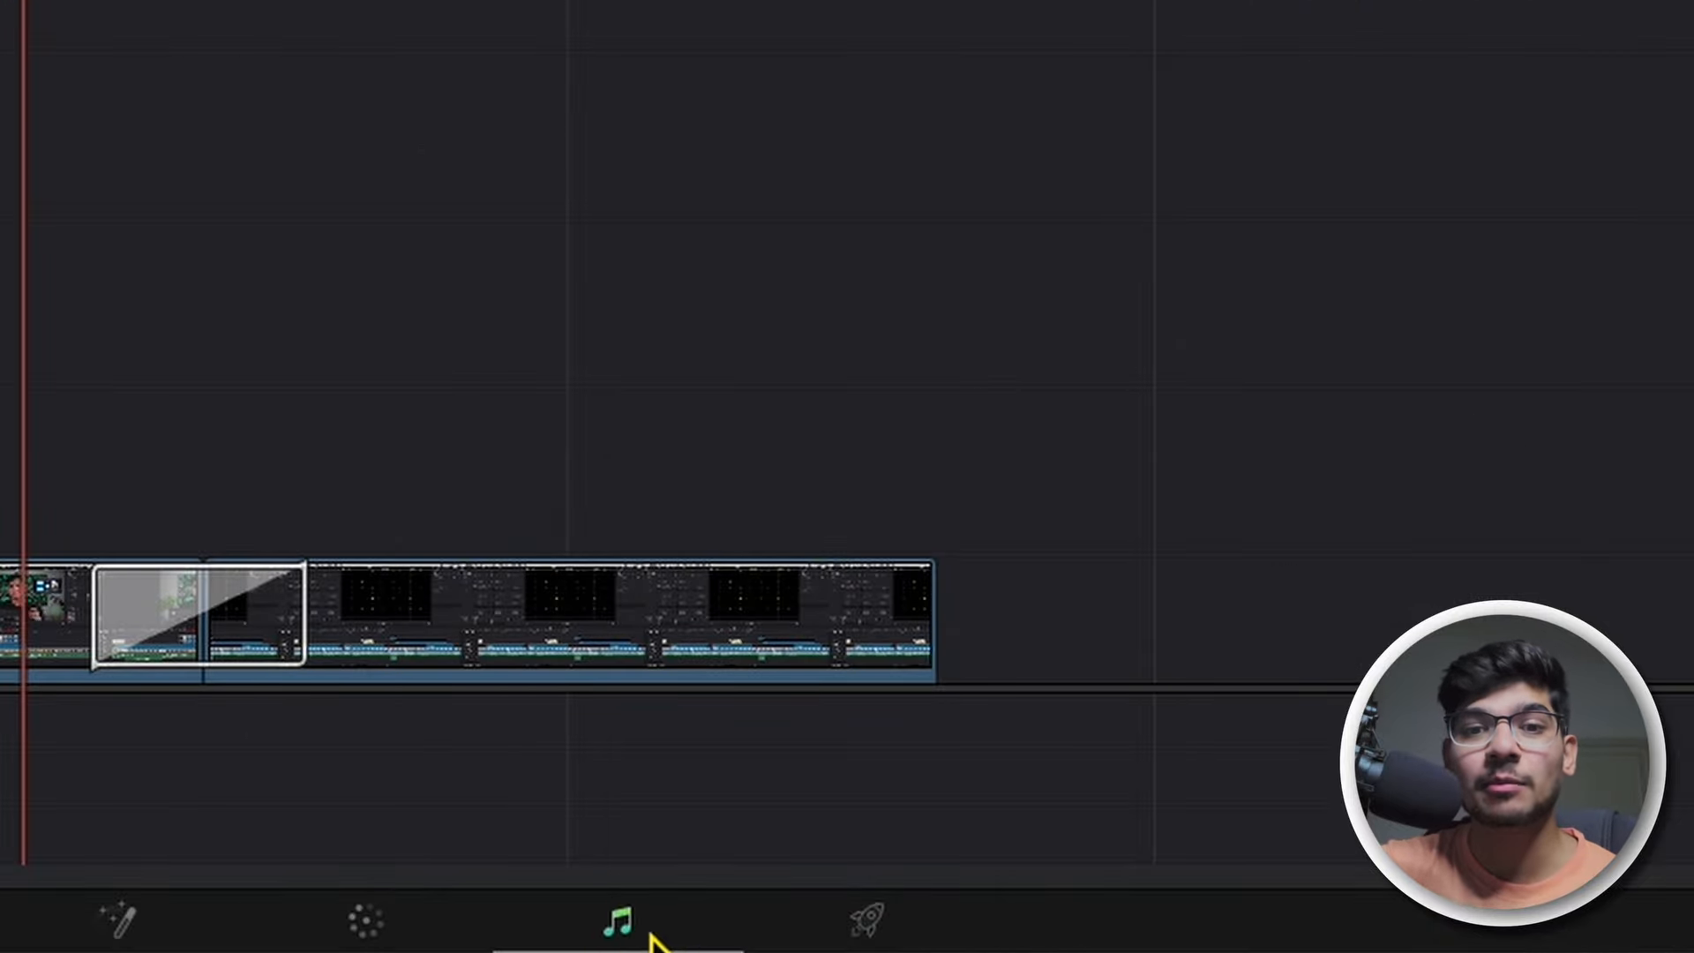
# Step: On the Fairlight page, place the Book The Rental Wit It - RAGE.mp3 music on the Audio 3 track and move the playhead into it
pyautogui.click(643, 931)
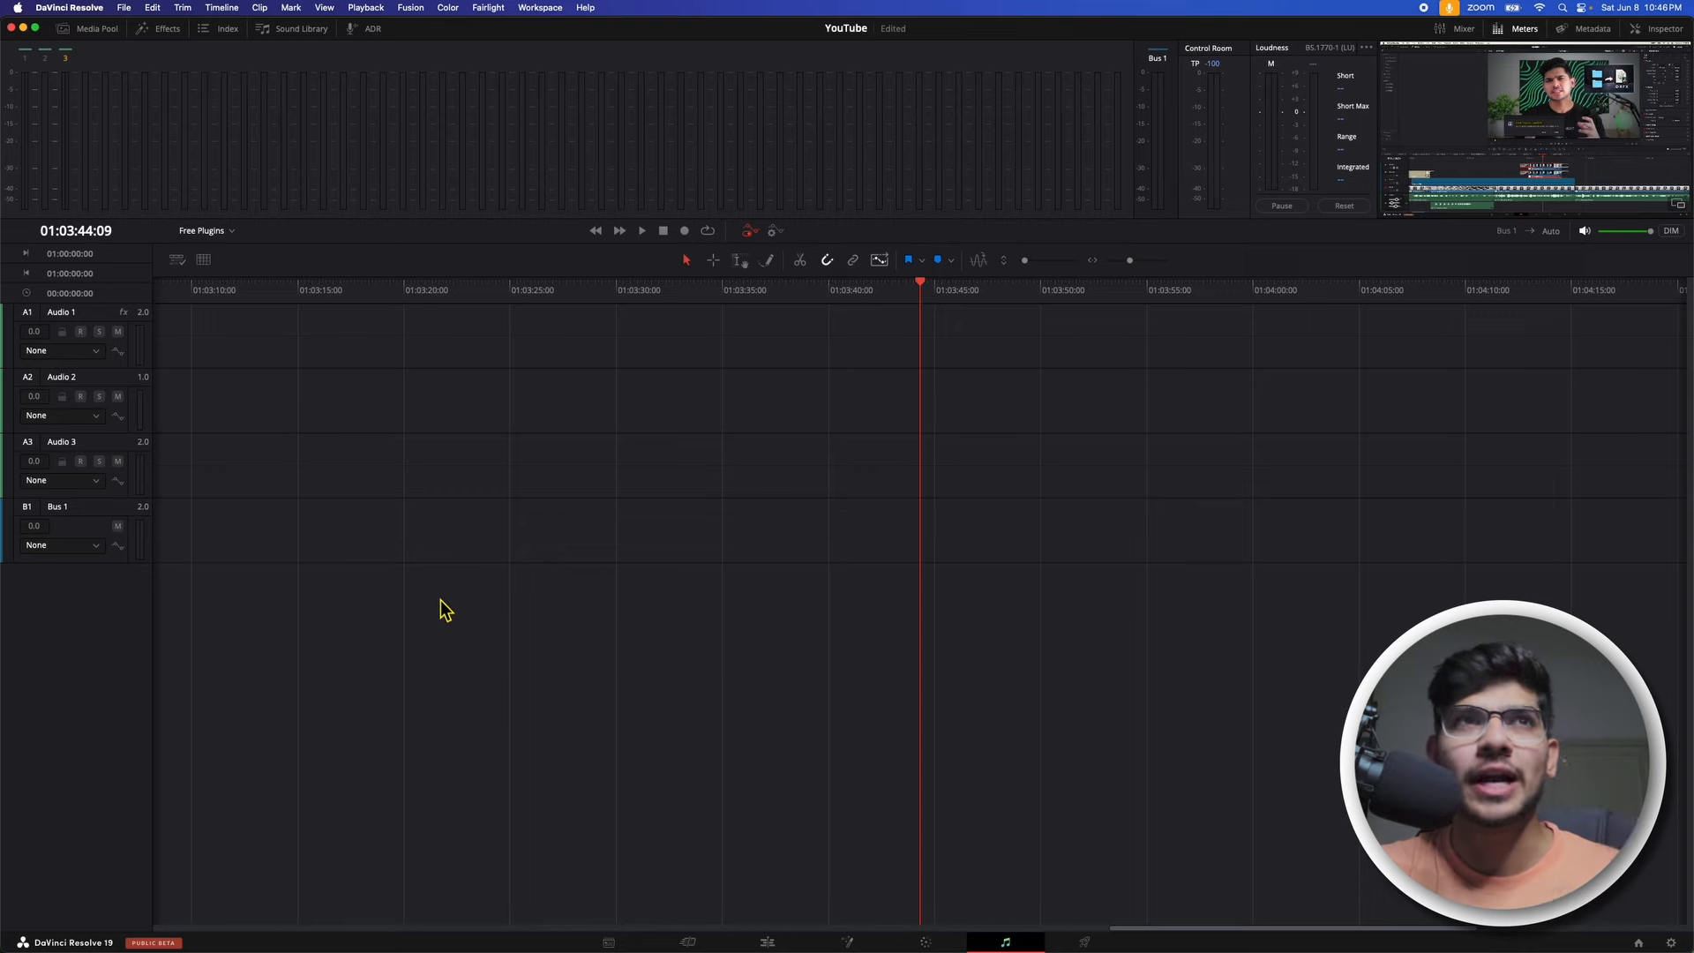
pyautogui.click(95, 29)
pyautogui.moveTo(341, 281); pyautogui.dragTo(636, 466)
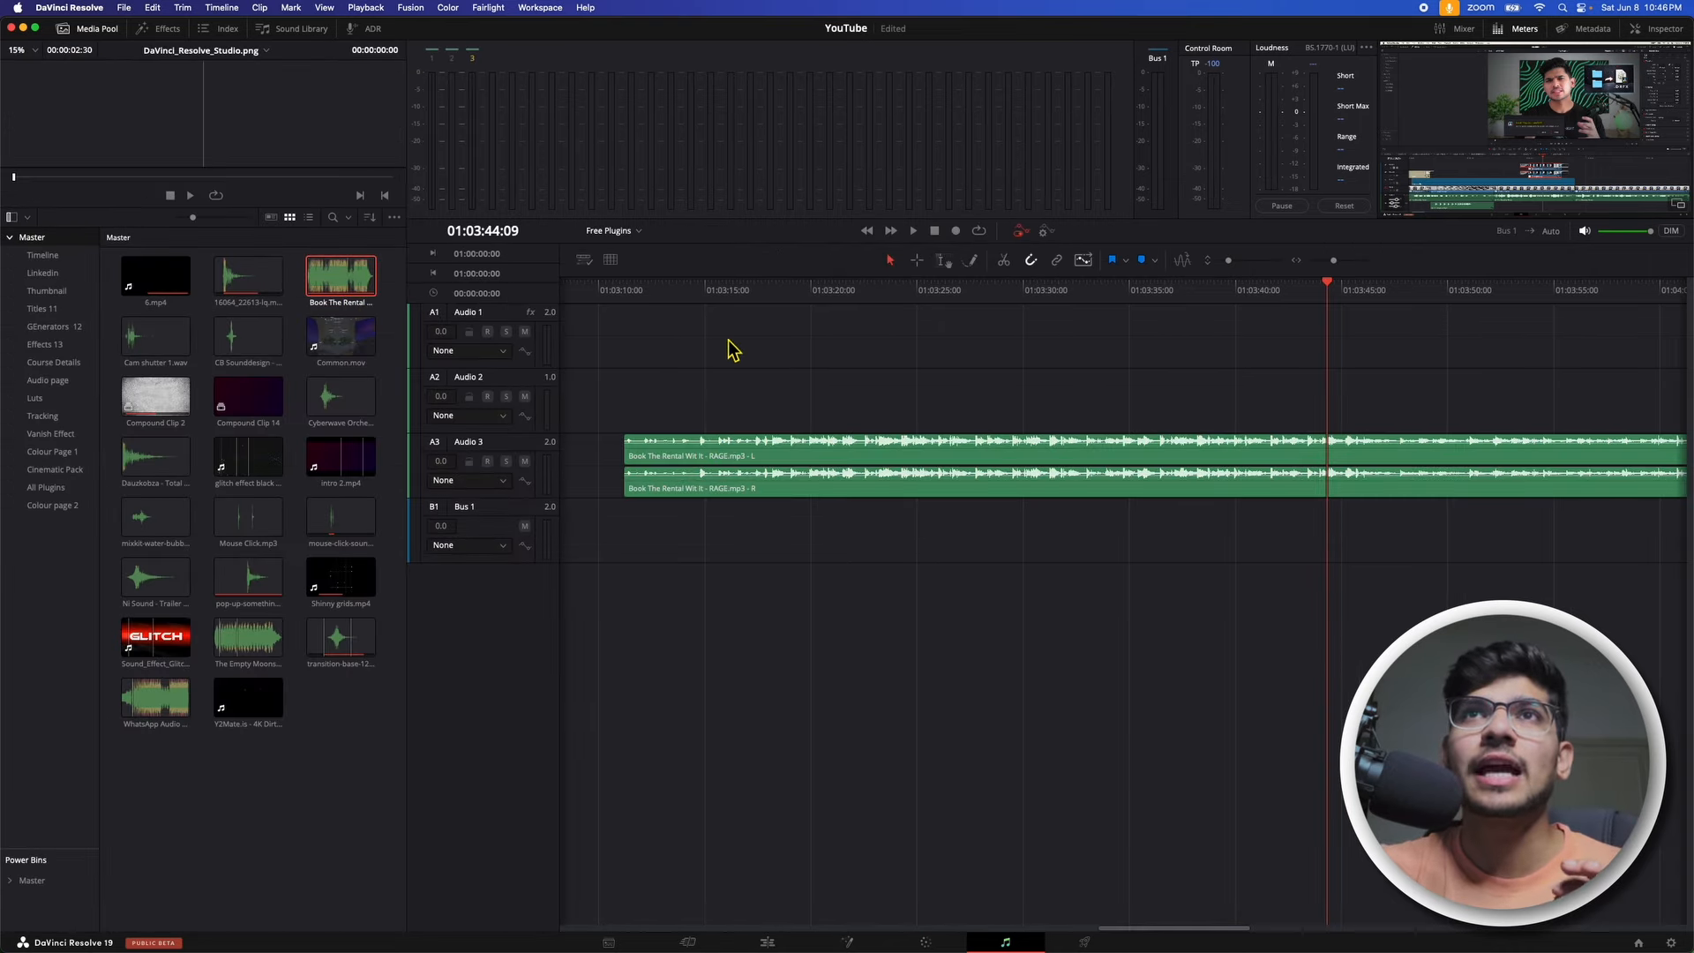
pyautogui.click(739, 295)
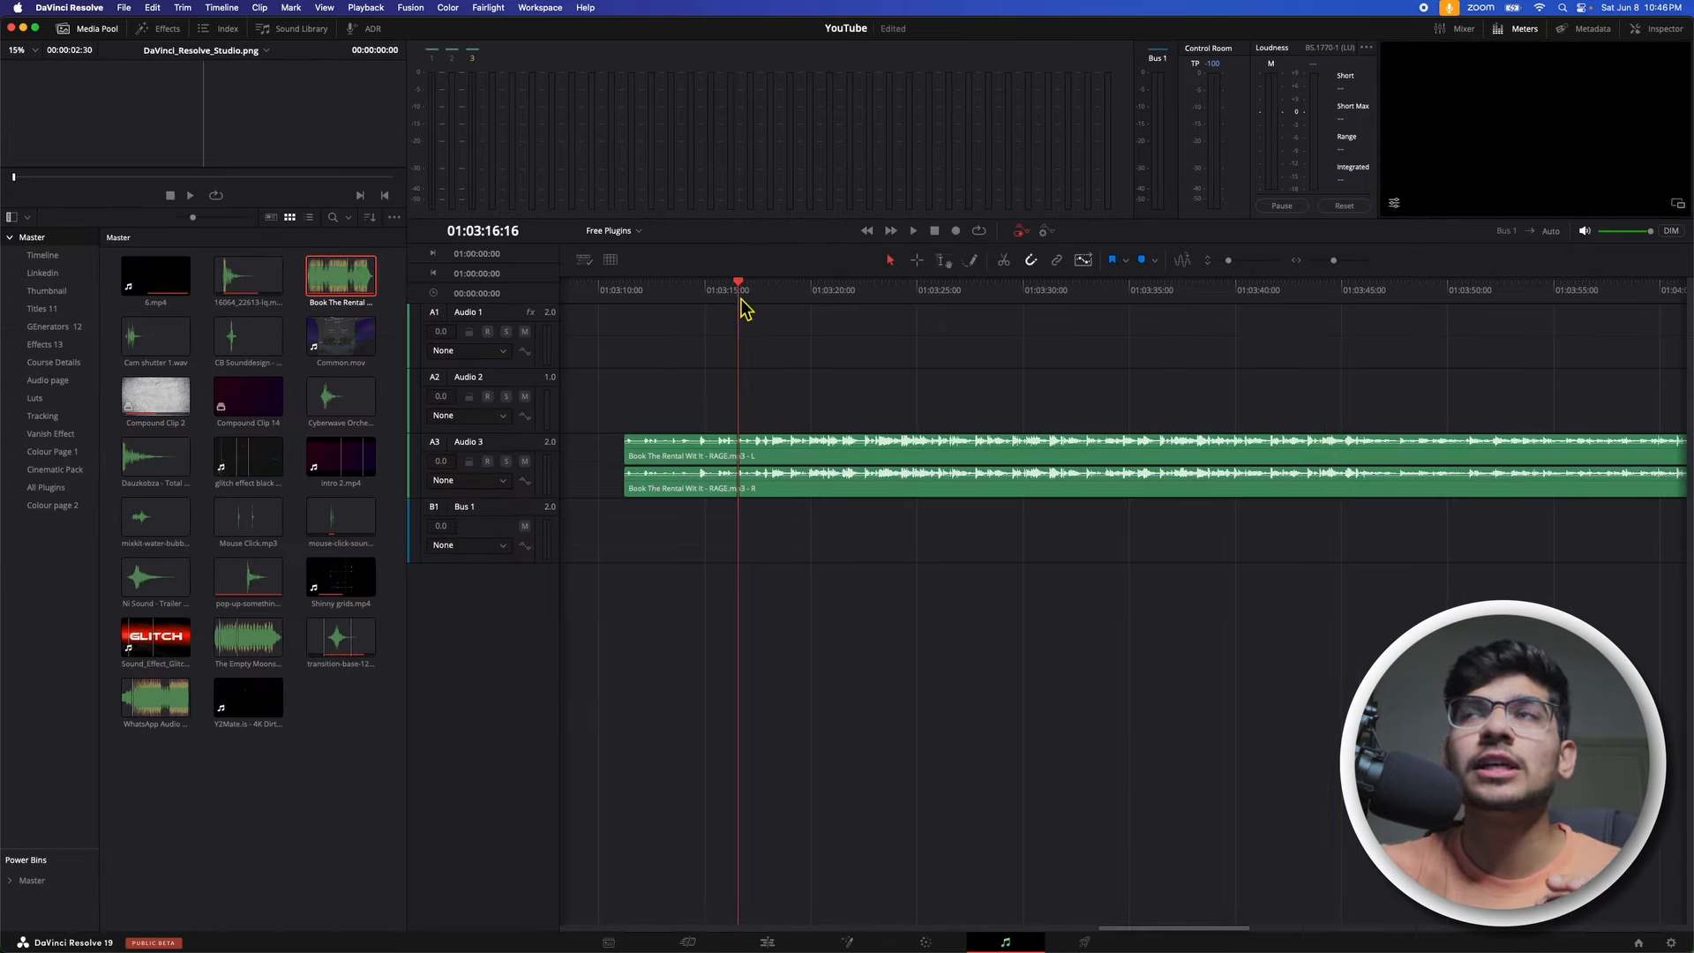
pyautogui.click(85, 28)
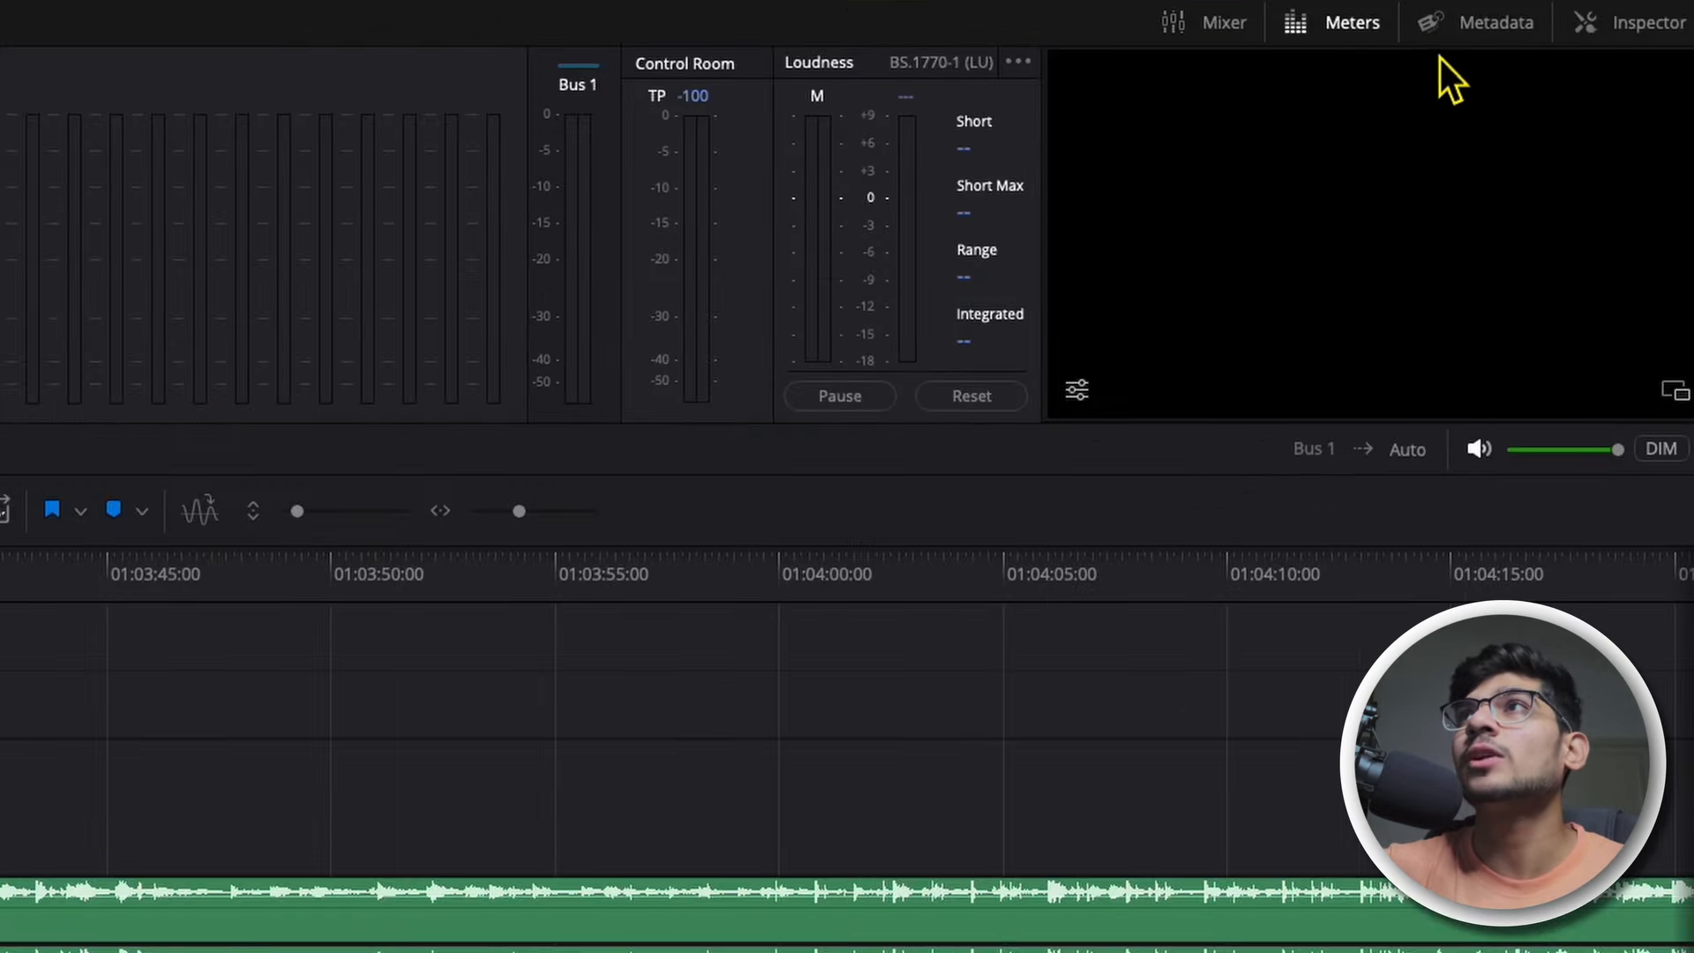
# Step: Add the AU restoration effect AUSoundIsolation to Audio 3 in a widened mixer, and return to the Edit page
pyautogui.click(1207, 27)
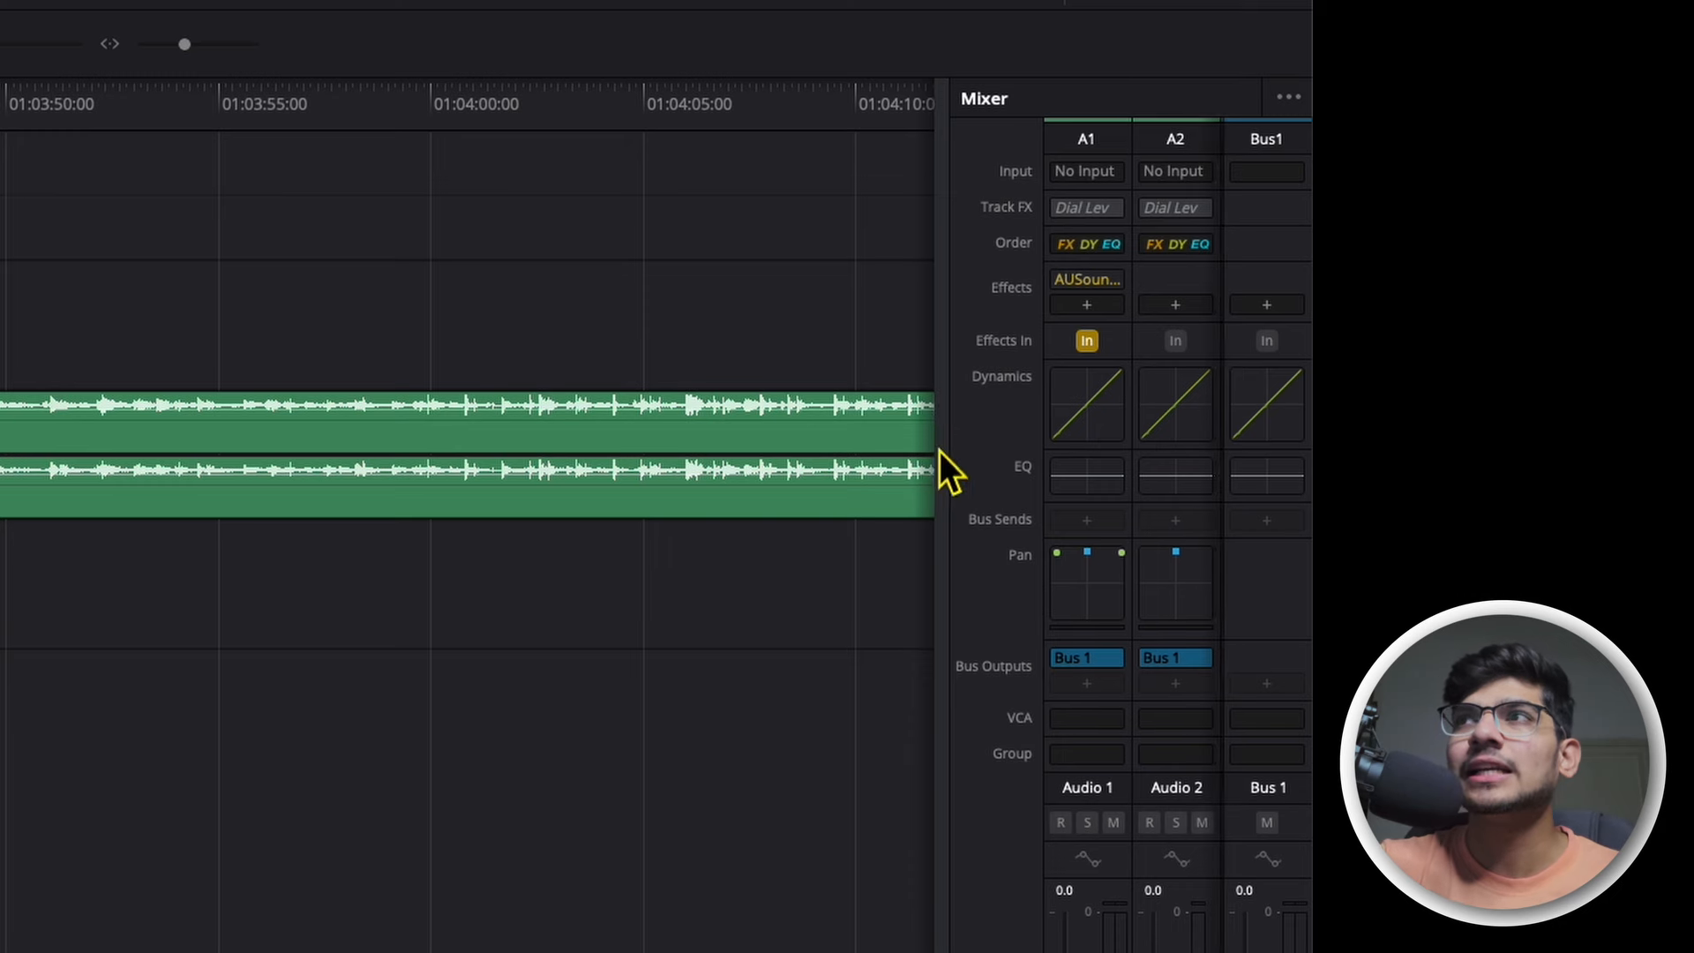
pyautogui.moveTo(945, 473); pyautogui.dragTo(753, 468)
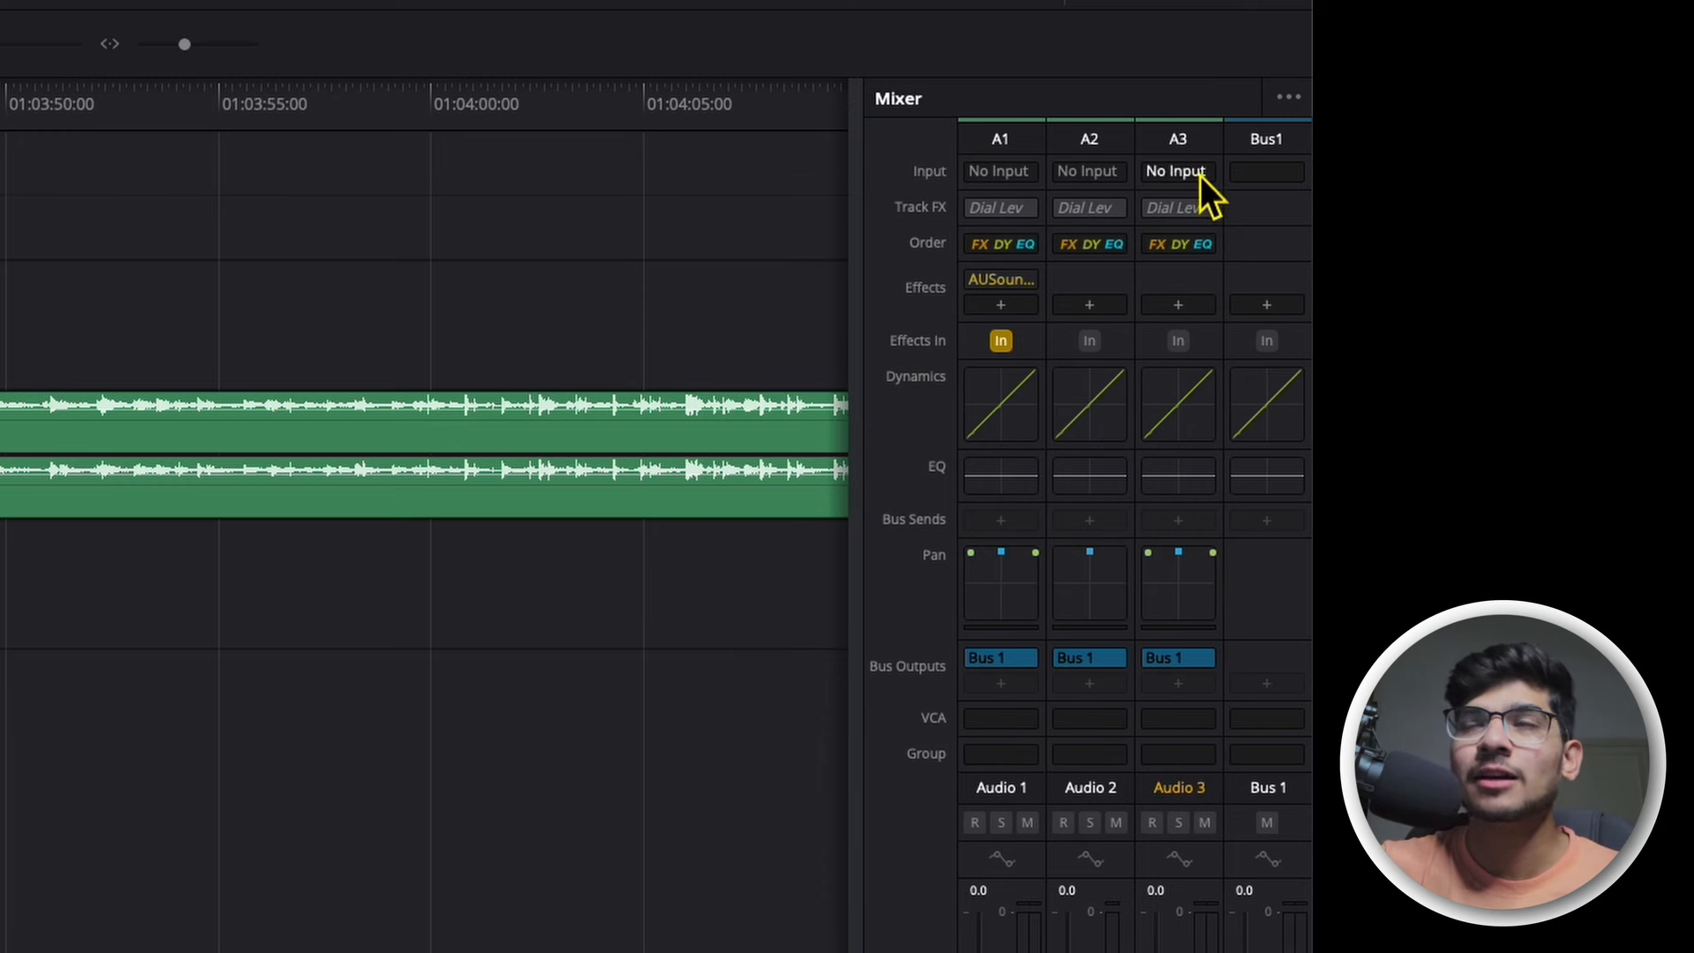
pyautogui.click(1178, 305)
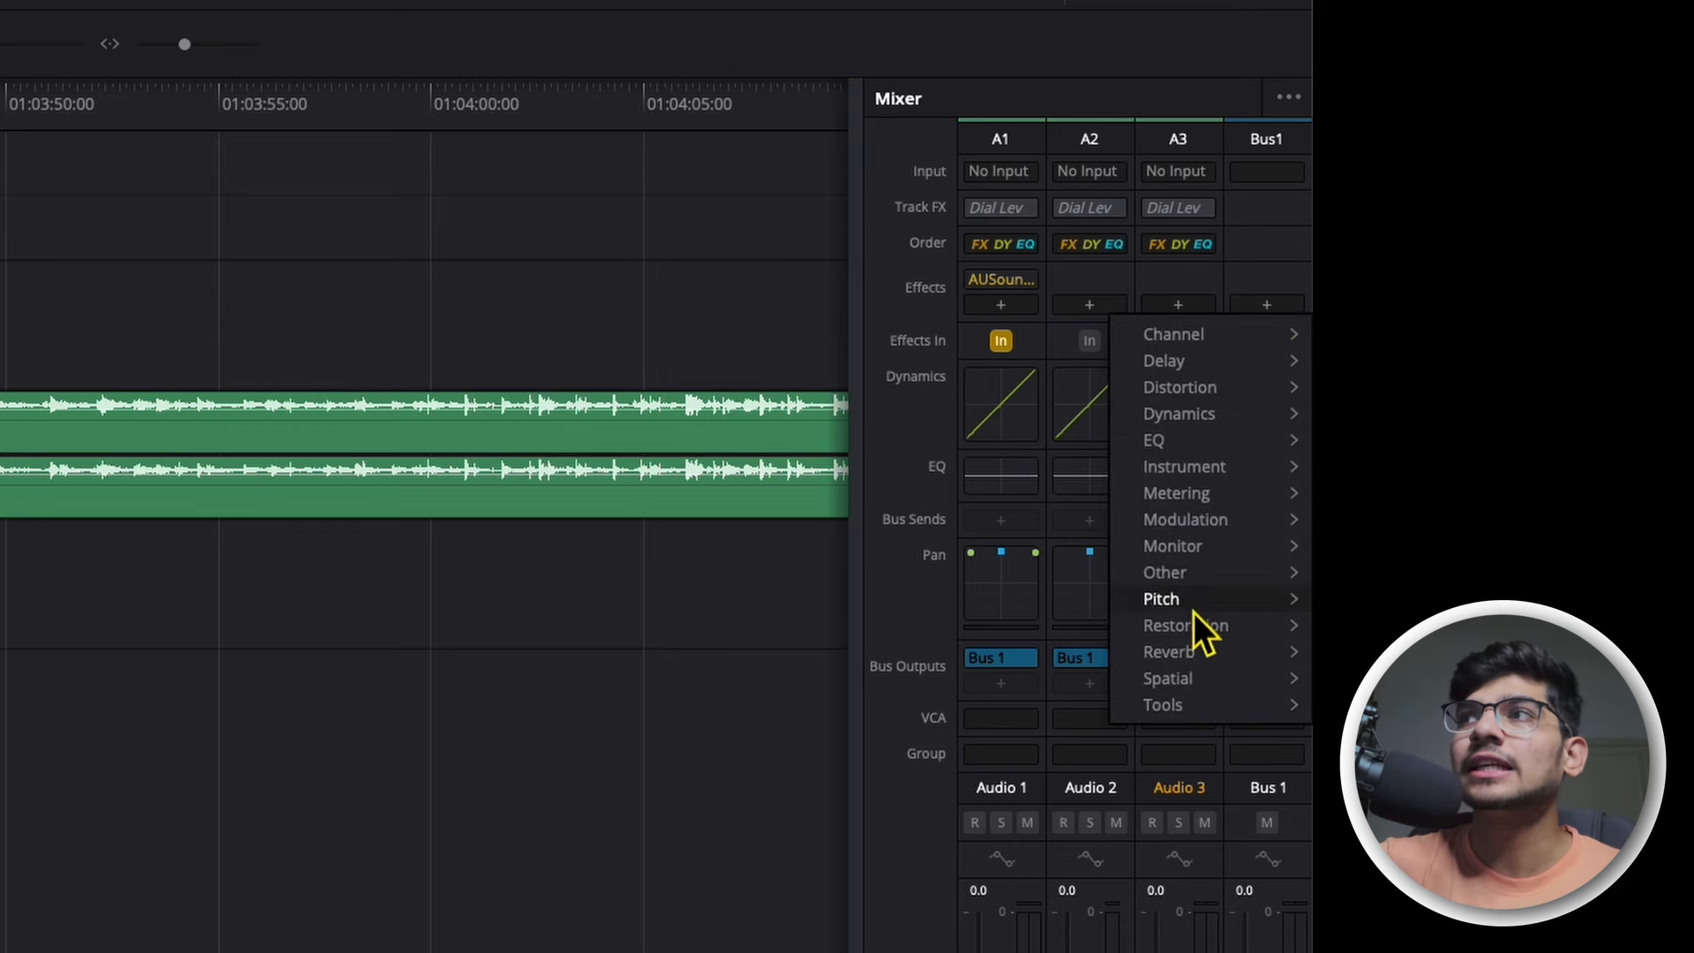
pyautogui.moveTo(1195, 628)
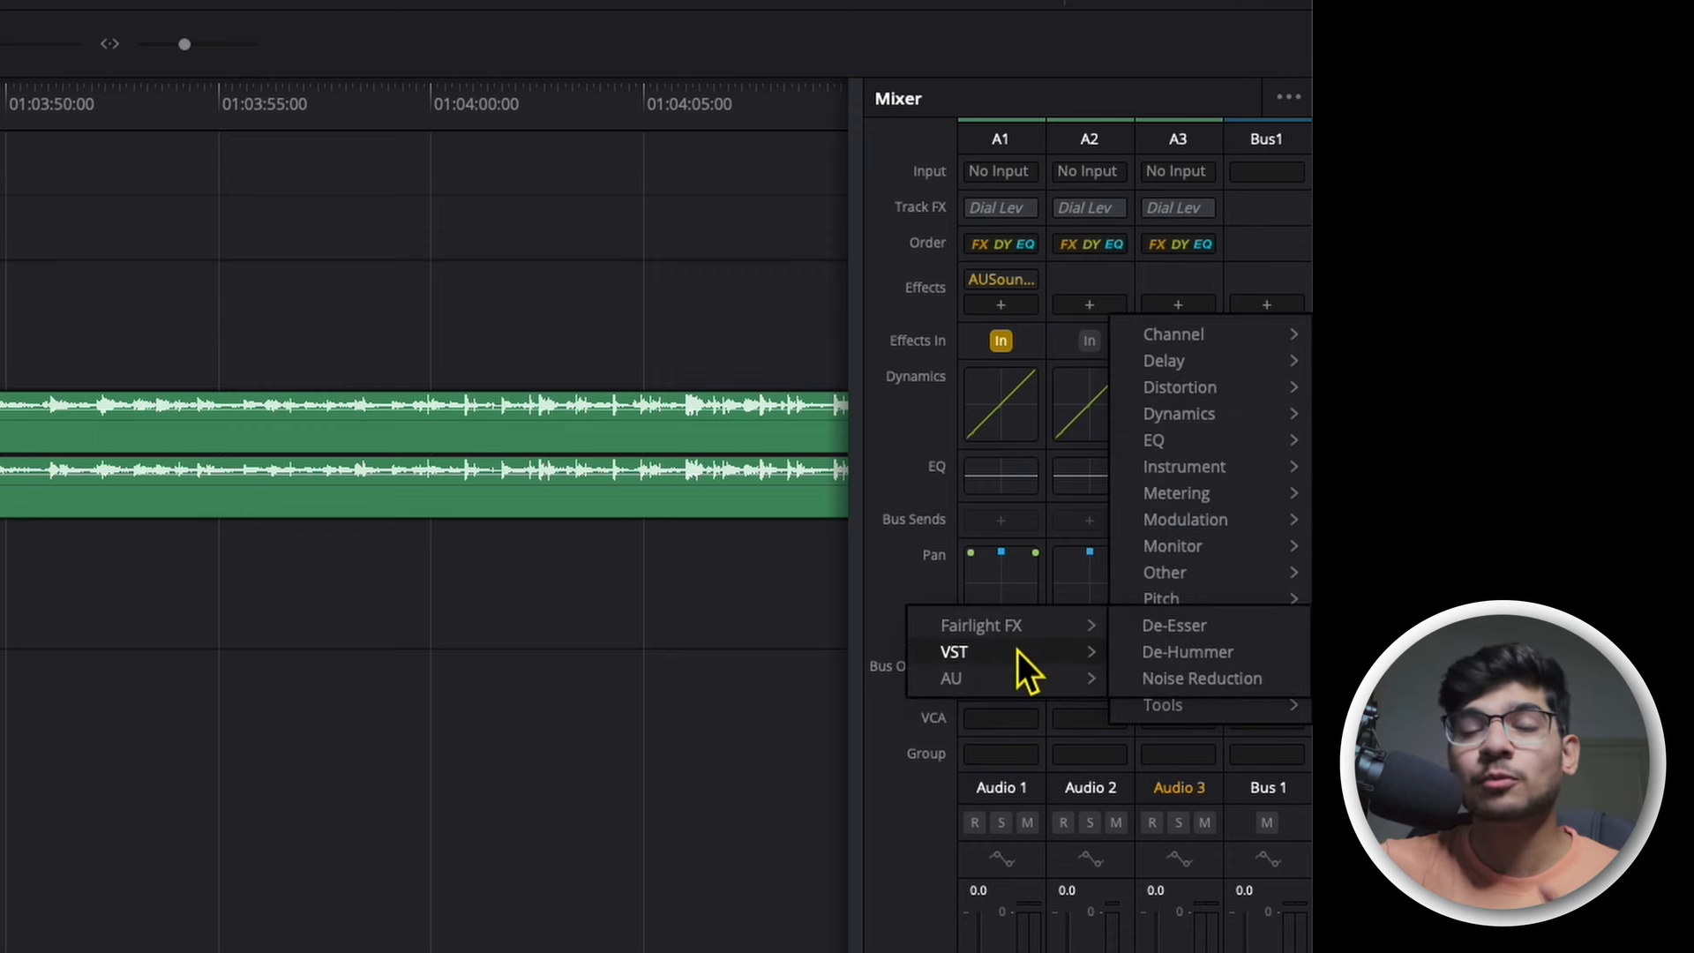
pyautogui.moveTo(1018, 651)
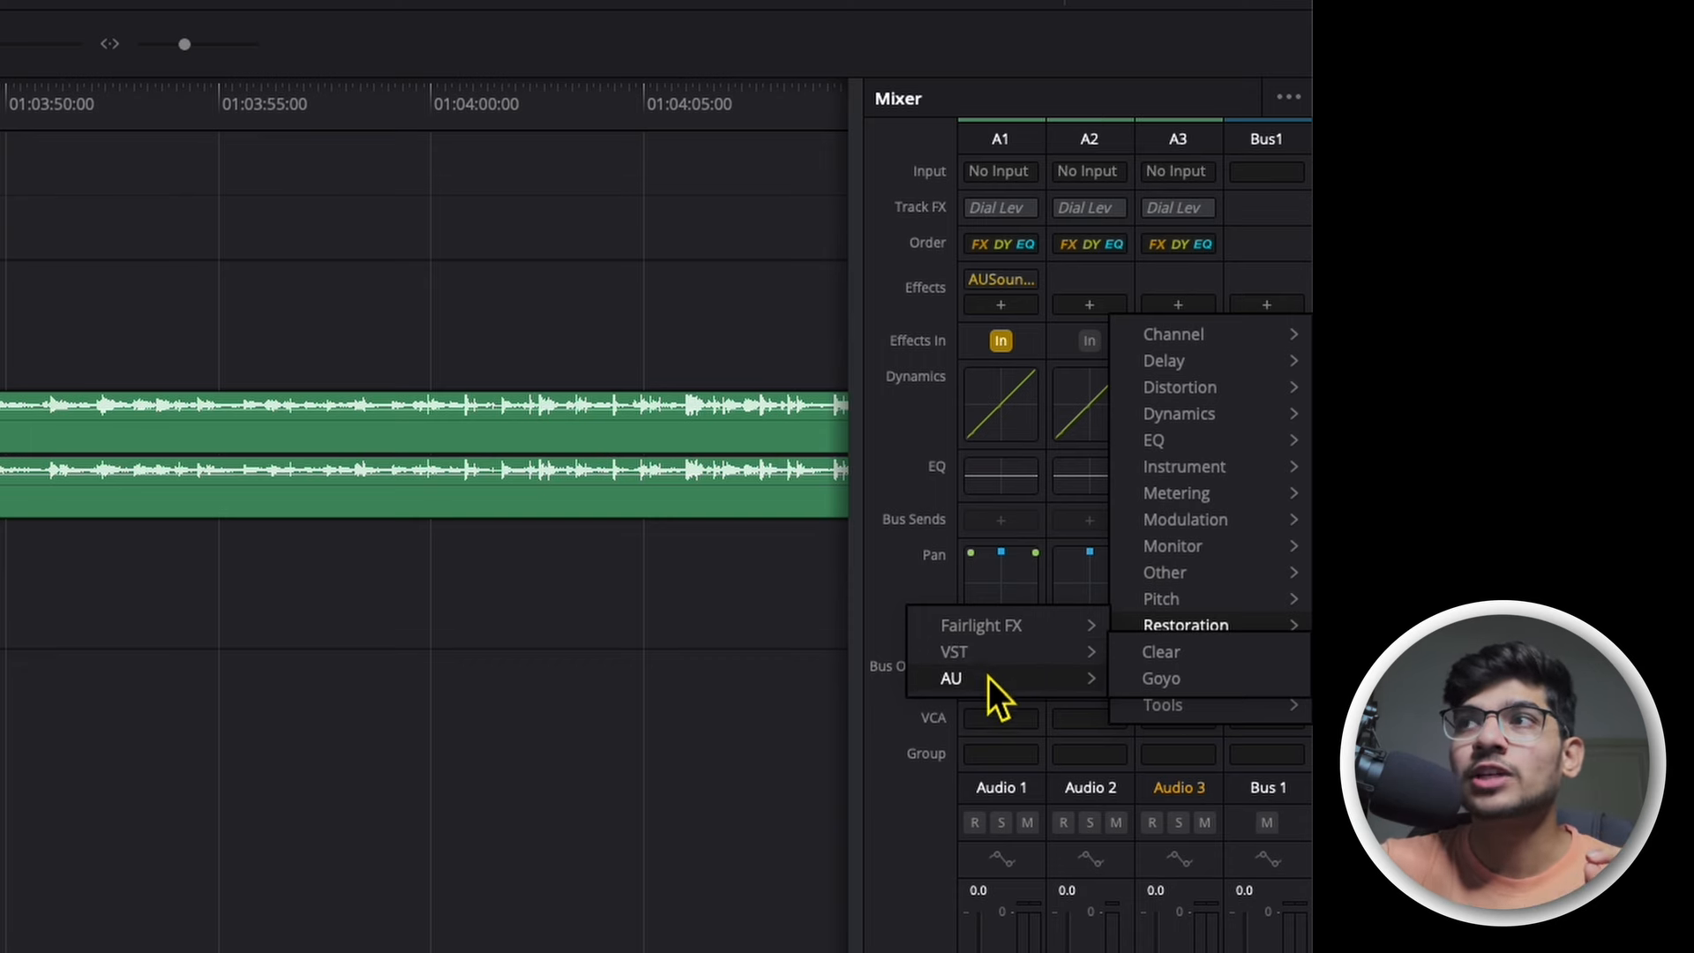
pyautogui.moveTo(982, 691)
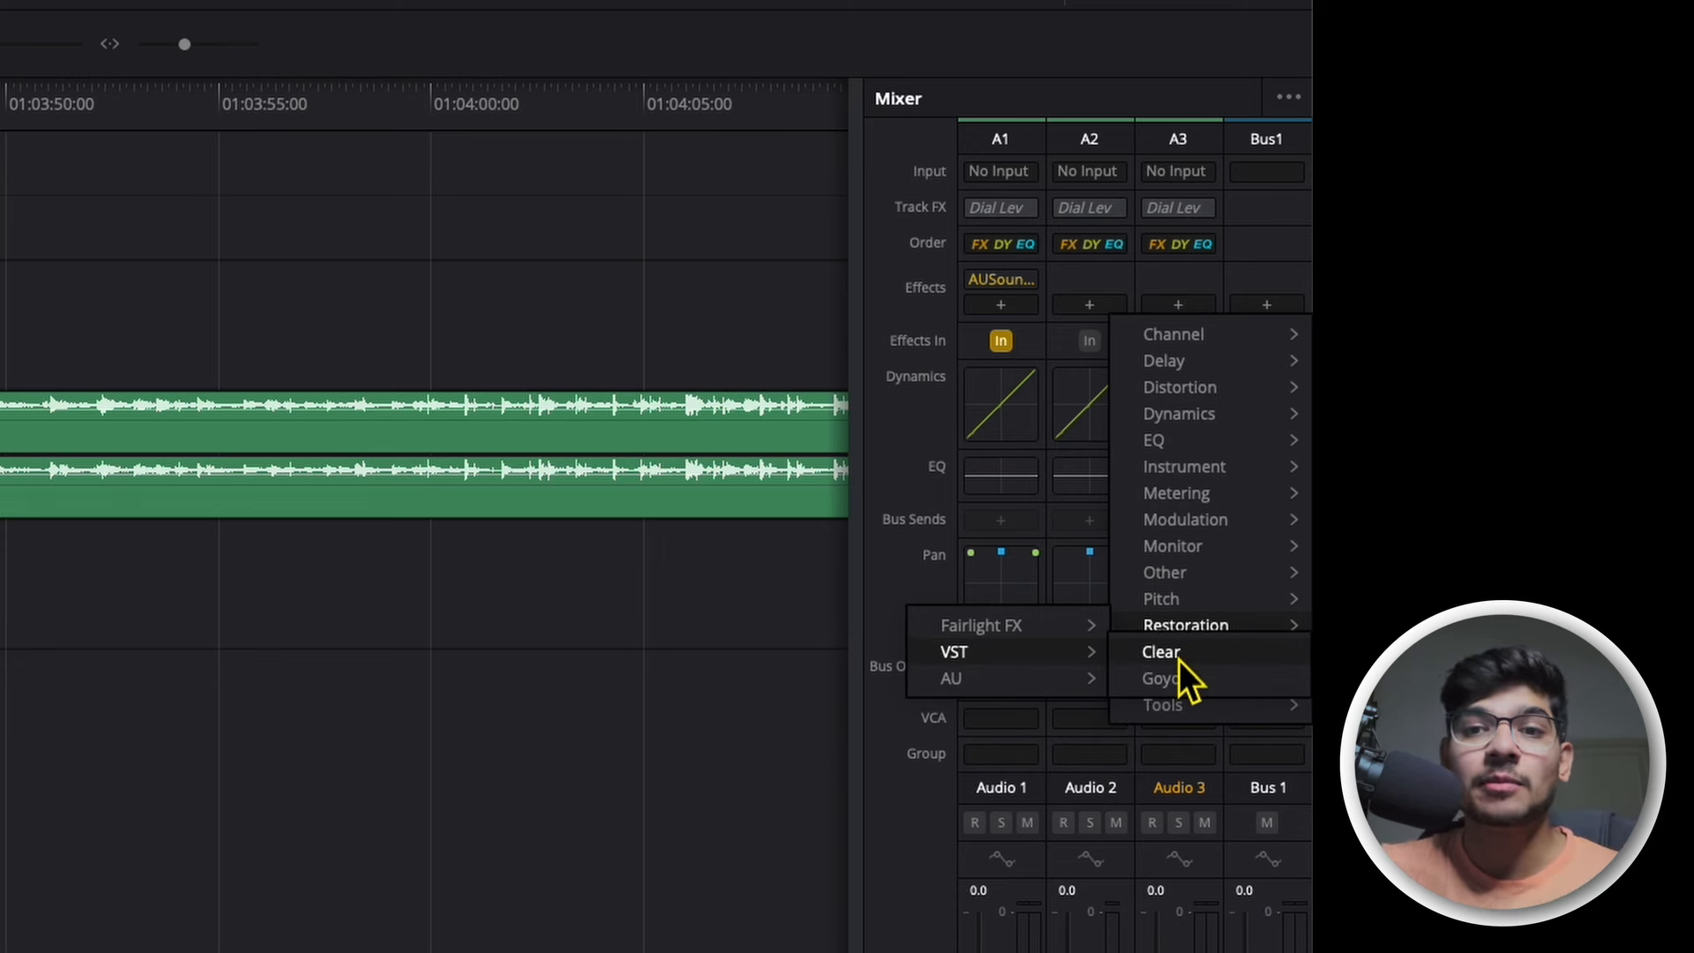
pyautogui.click(1179, 660)
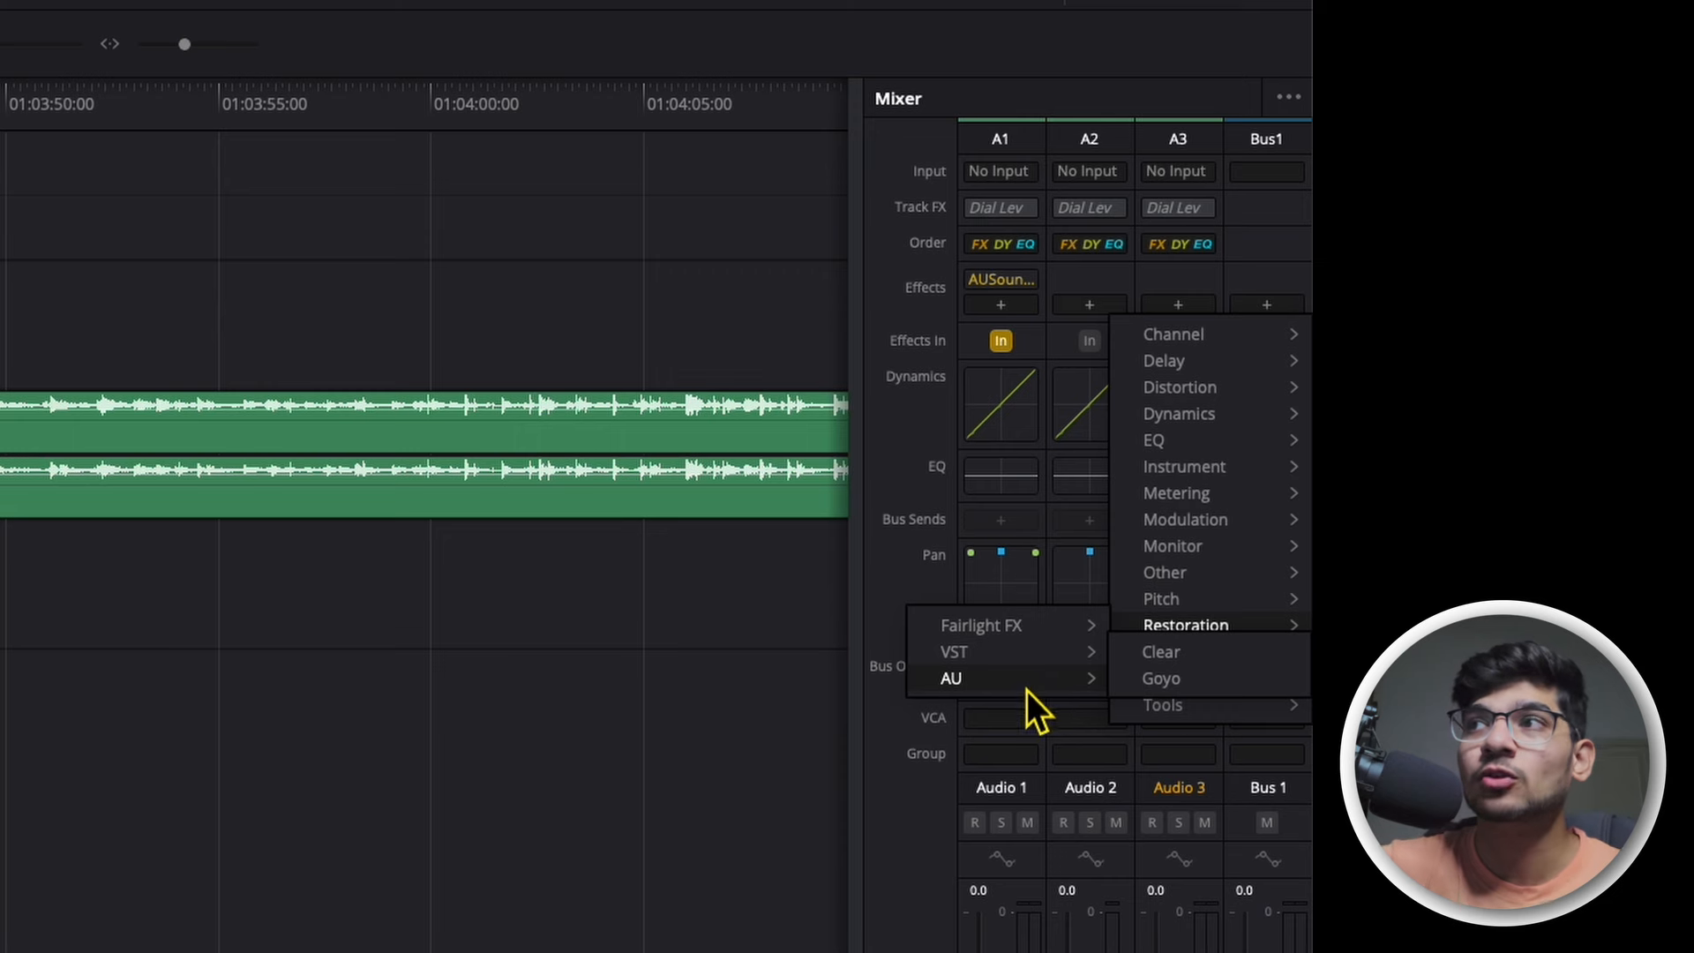
pyautogui.moveTo(1027, 691)
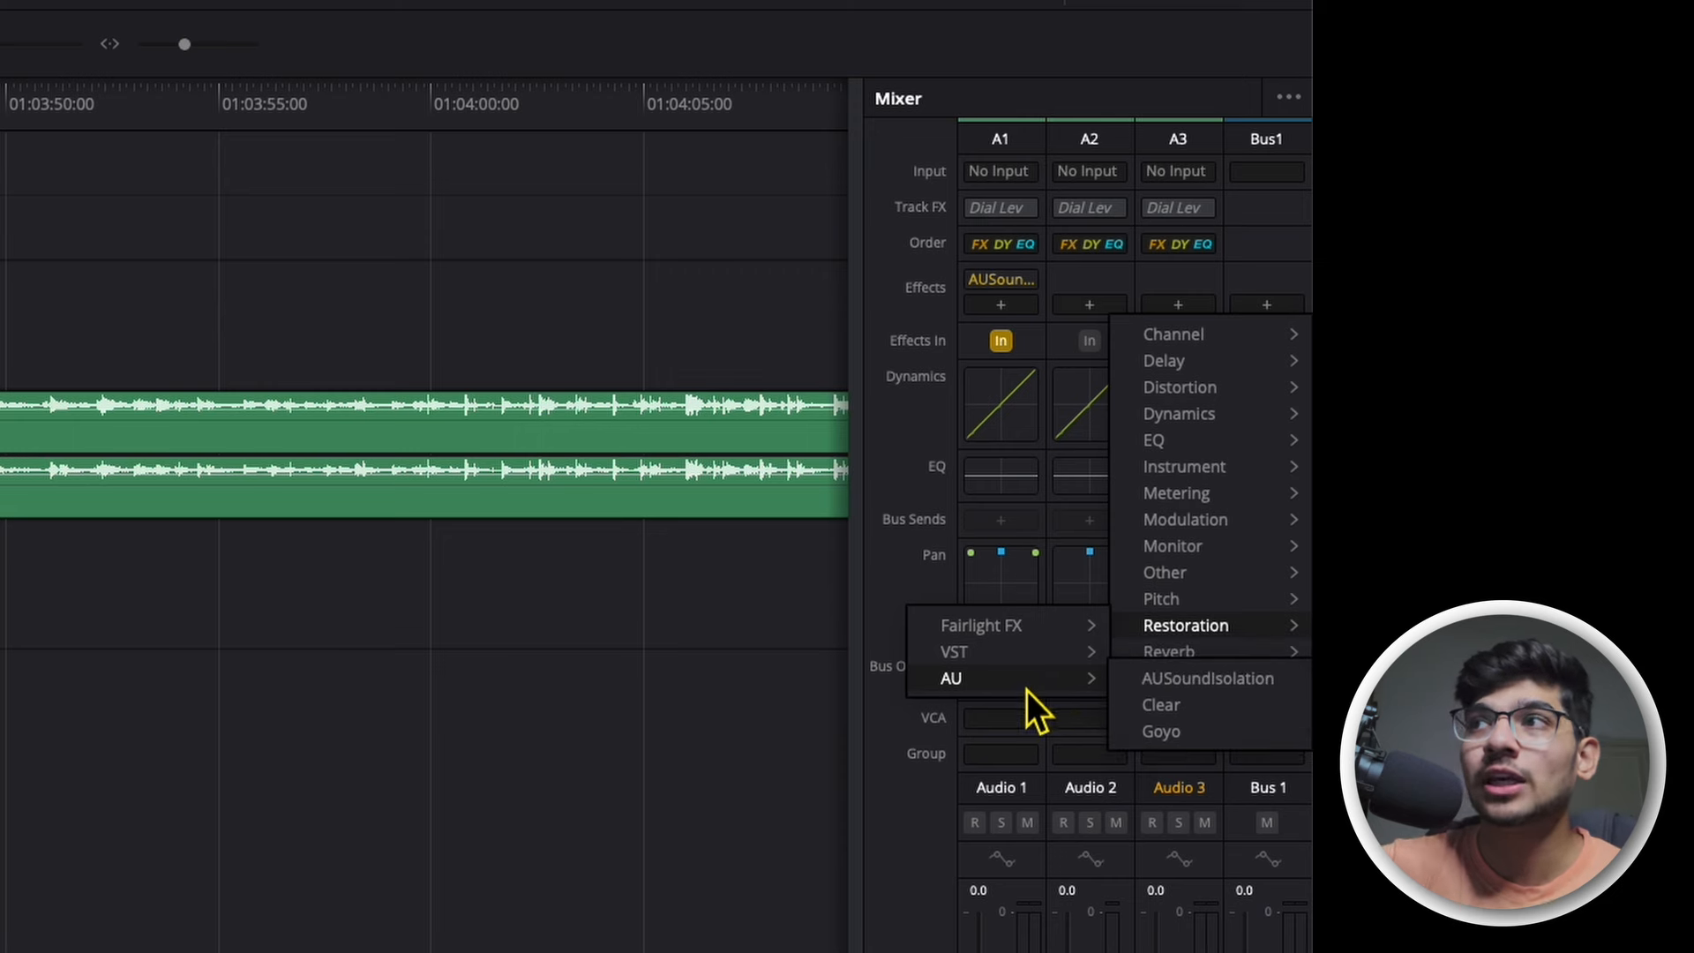
pyautogui.click(1220, 687)
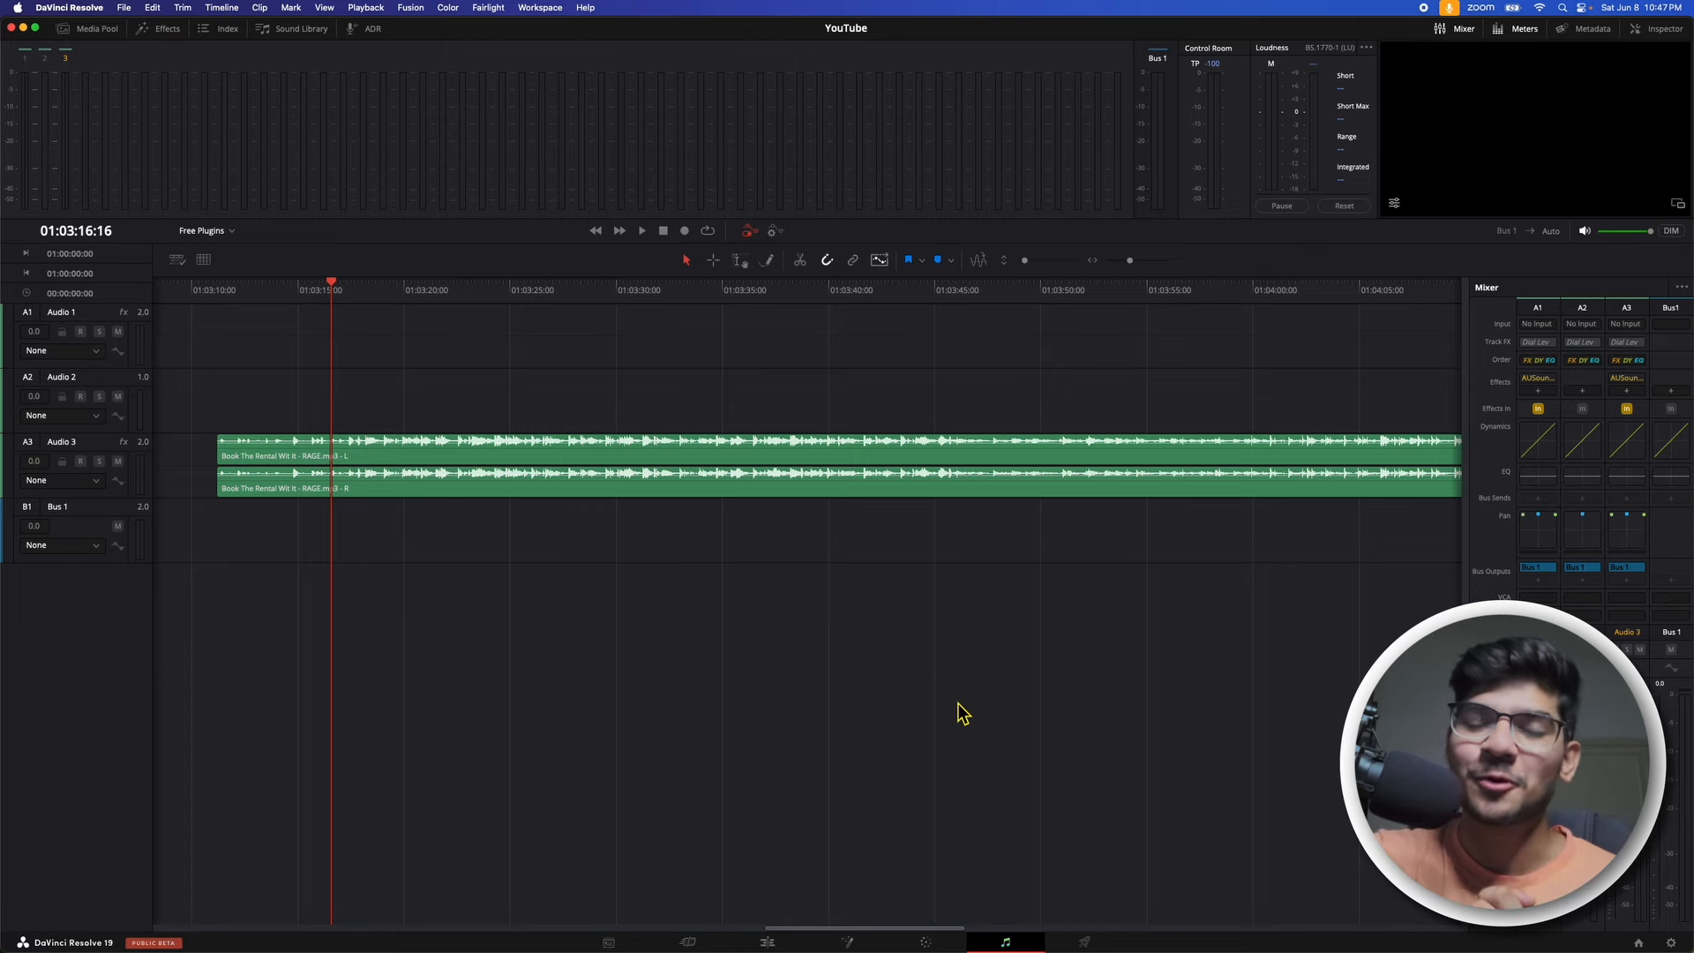
pyautogui.click(768, 942)
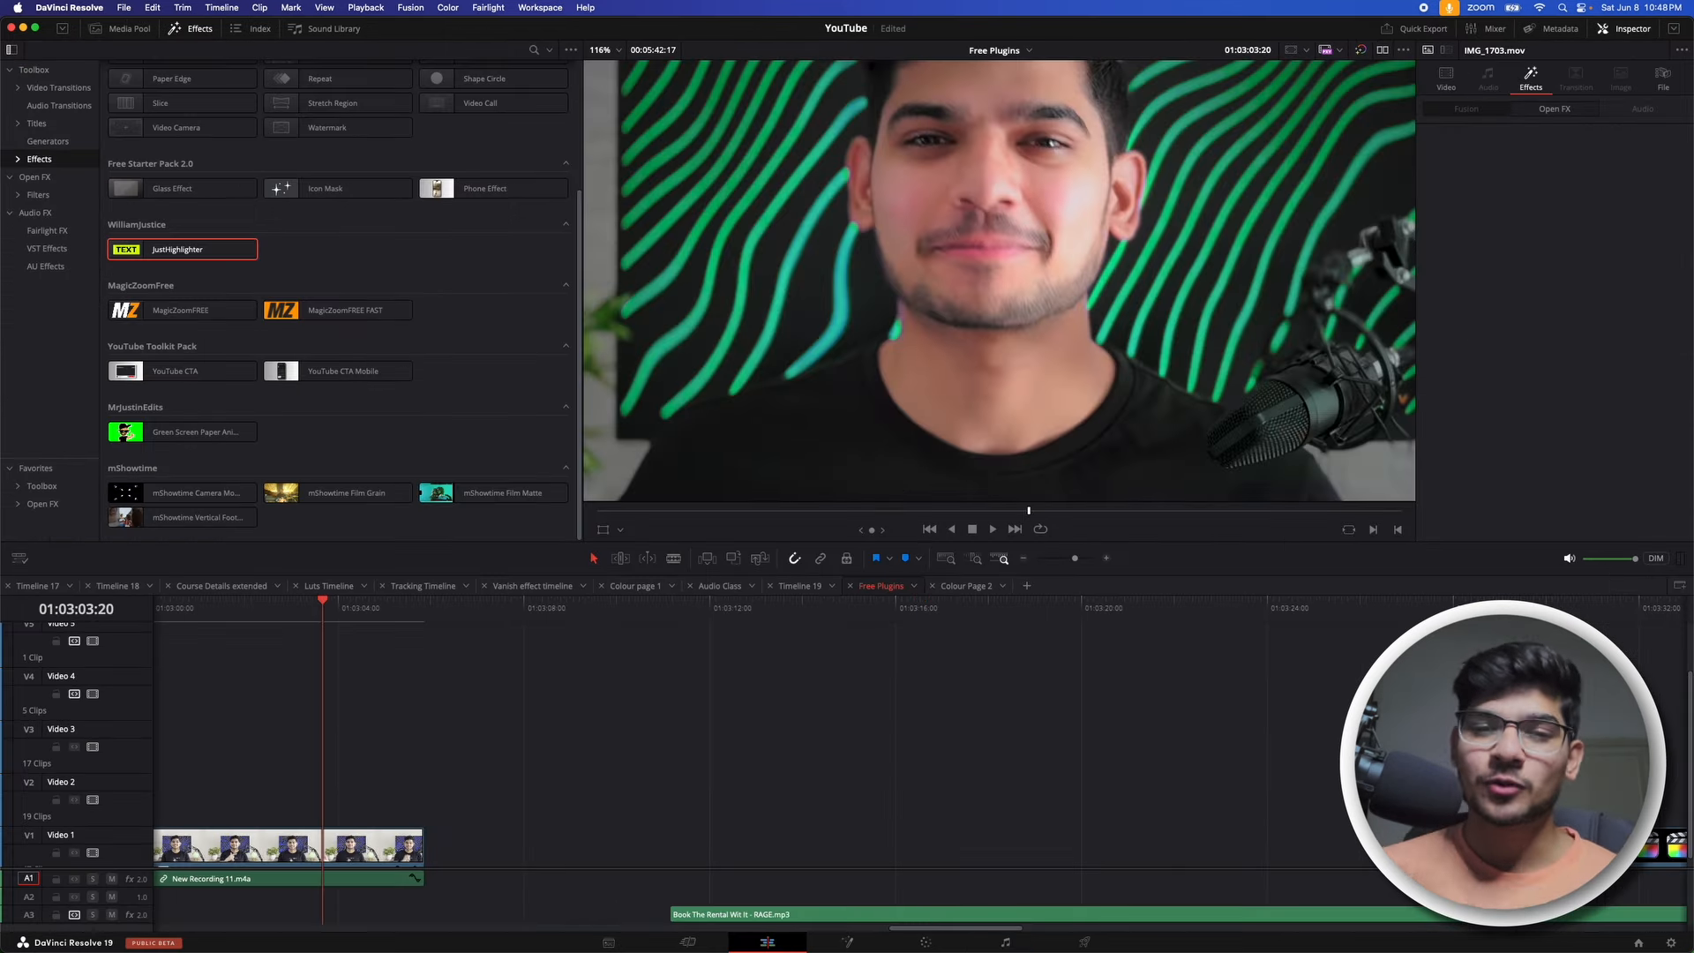